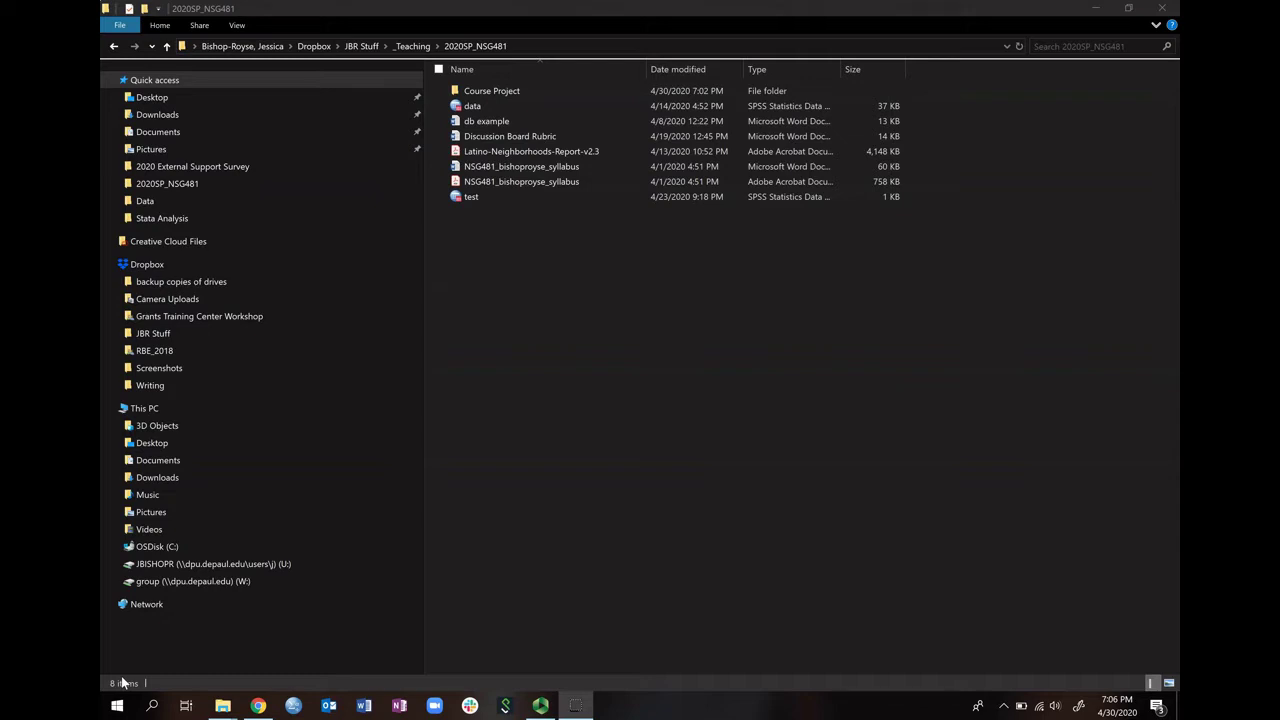
- Open the Output1 SPSS output file from the Course Project folder and bring its viewer window to the front
double_click(474, 90)
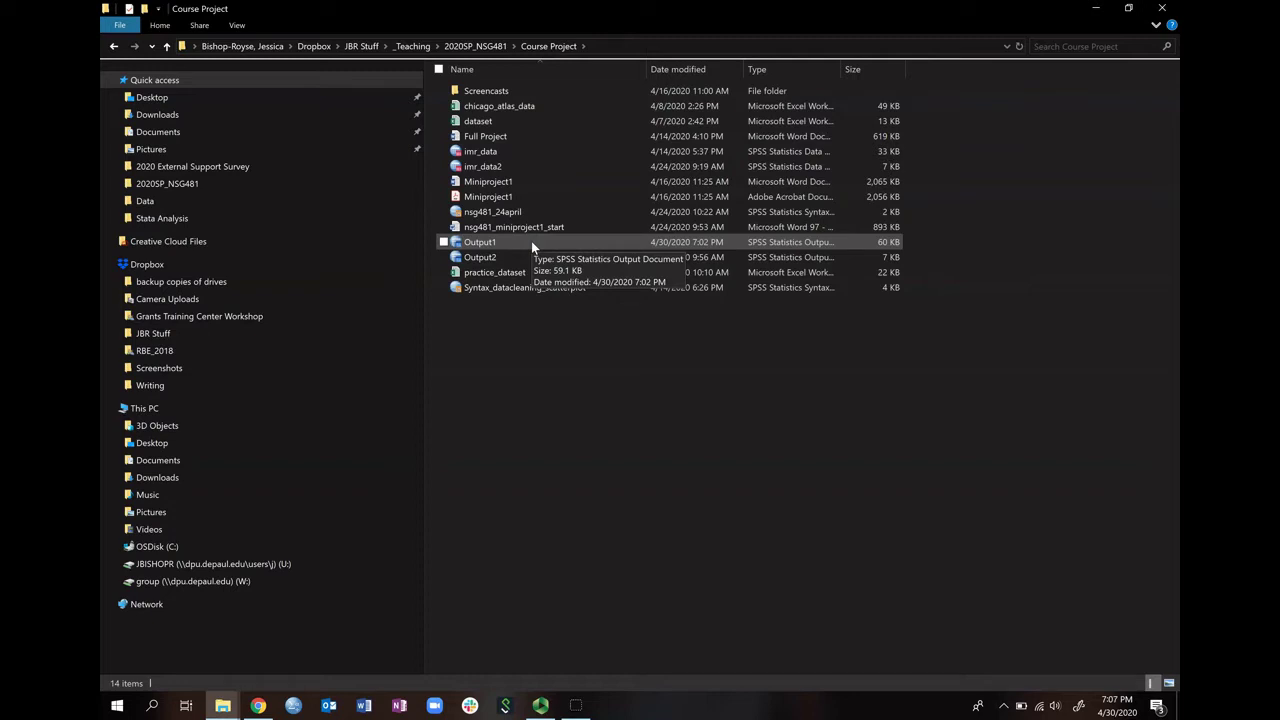
left_click(745, 243)
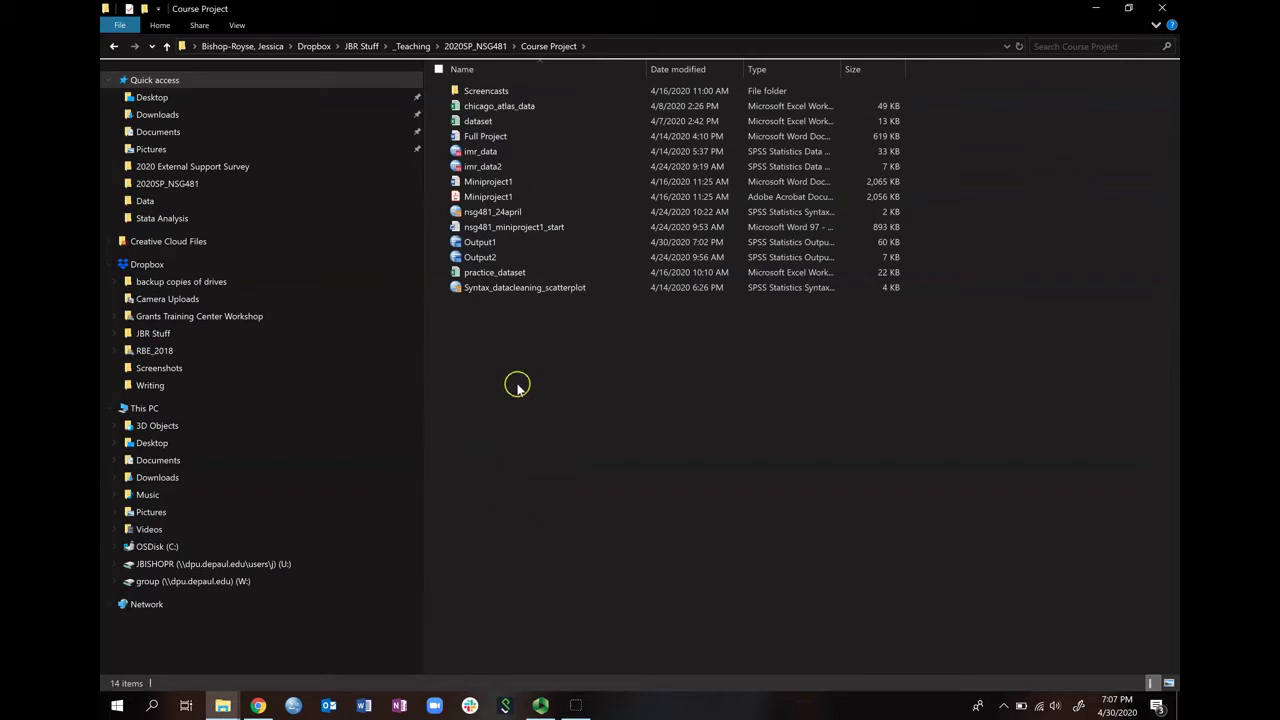
double_click(496, 247)
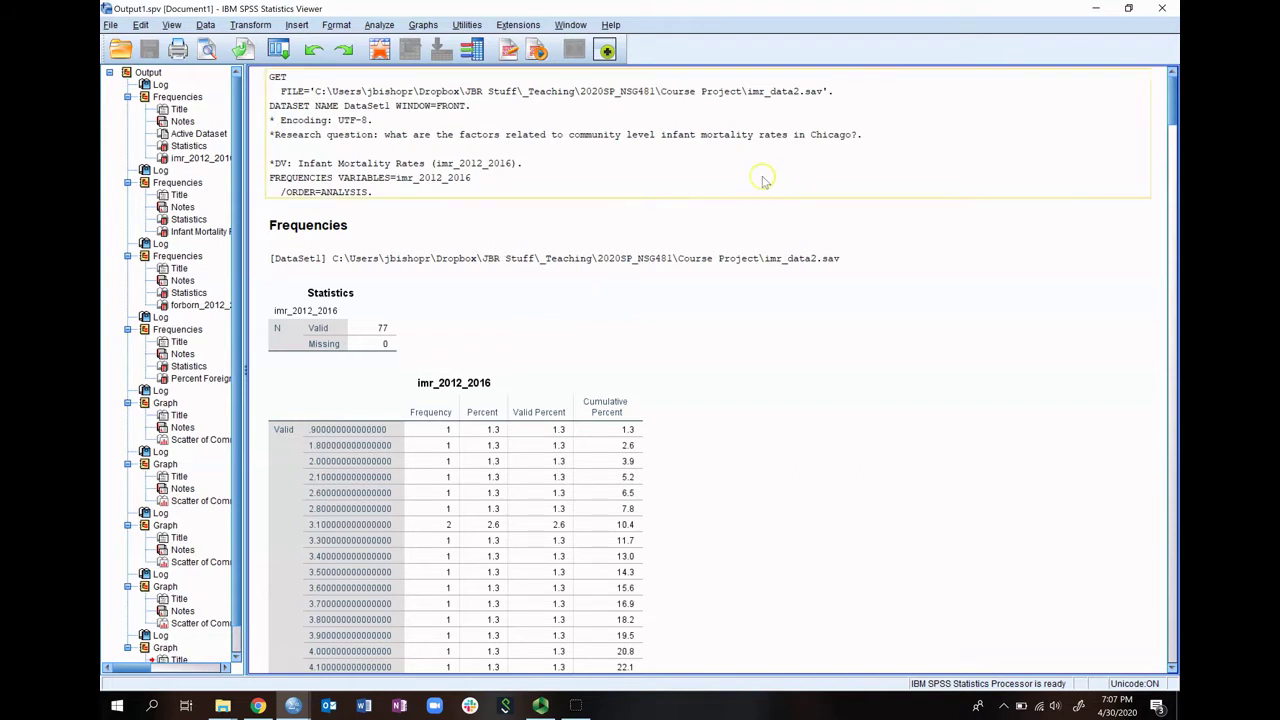
left_click(1095, 9)
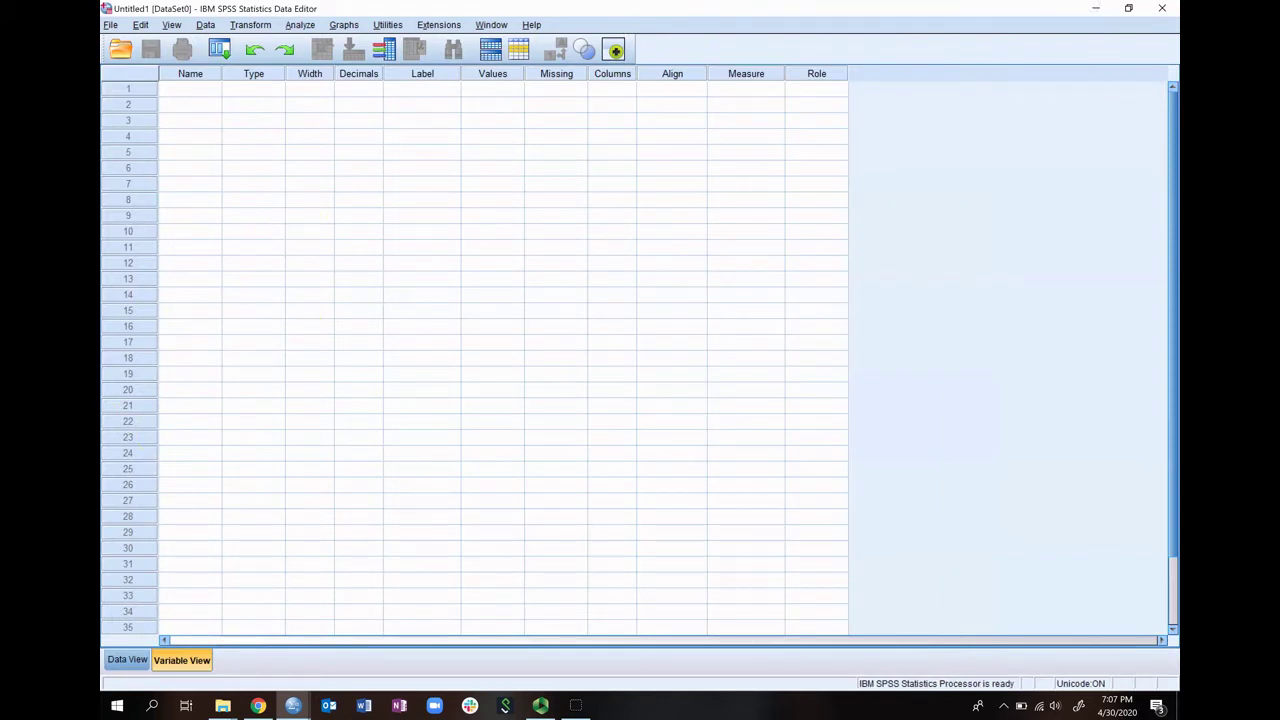
mouse_move(293, 707)
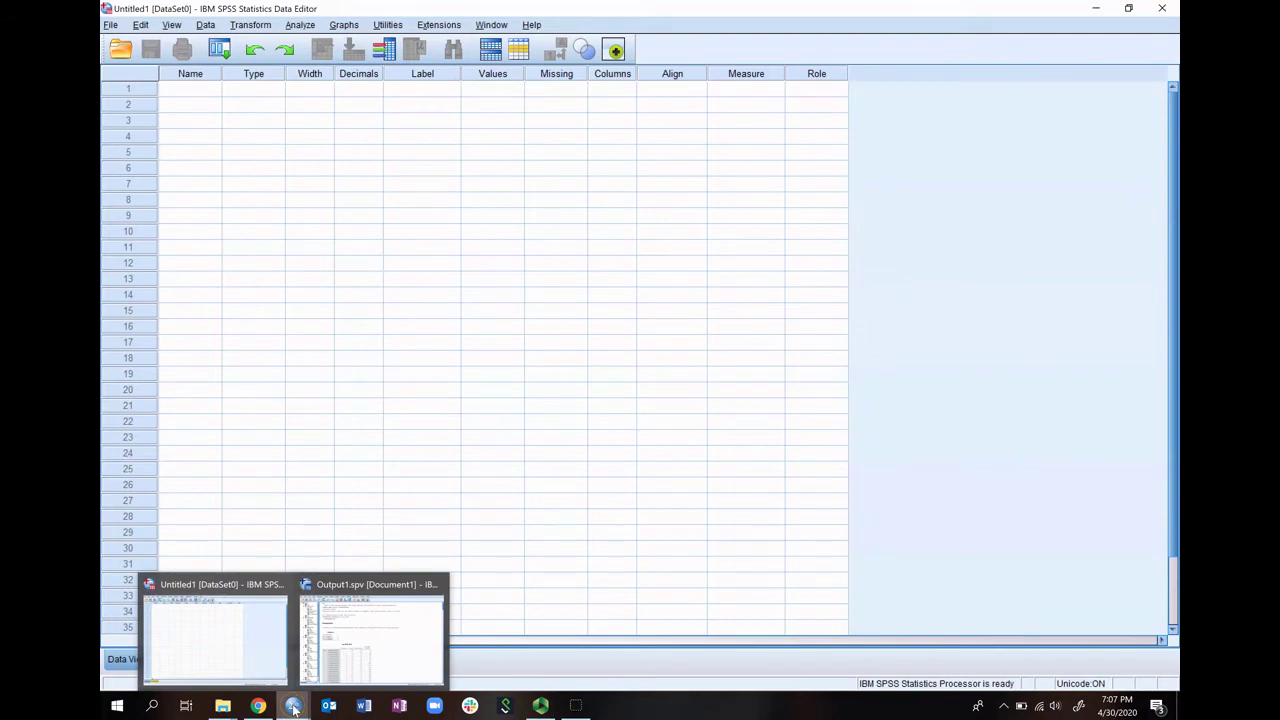
left_click(368, 665)
- Open the first infant mortality versus percent foreign born scatterplot in the Chart Editor
scroll(430, 535, "down", 5)
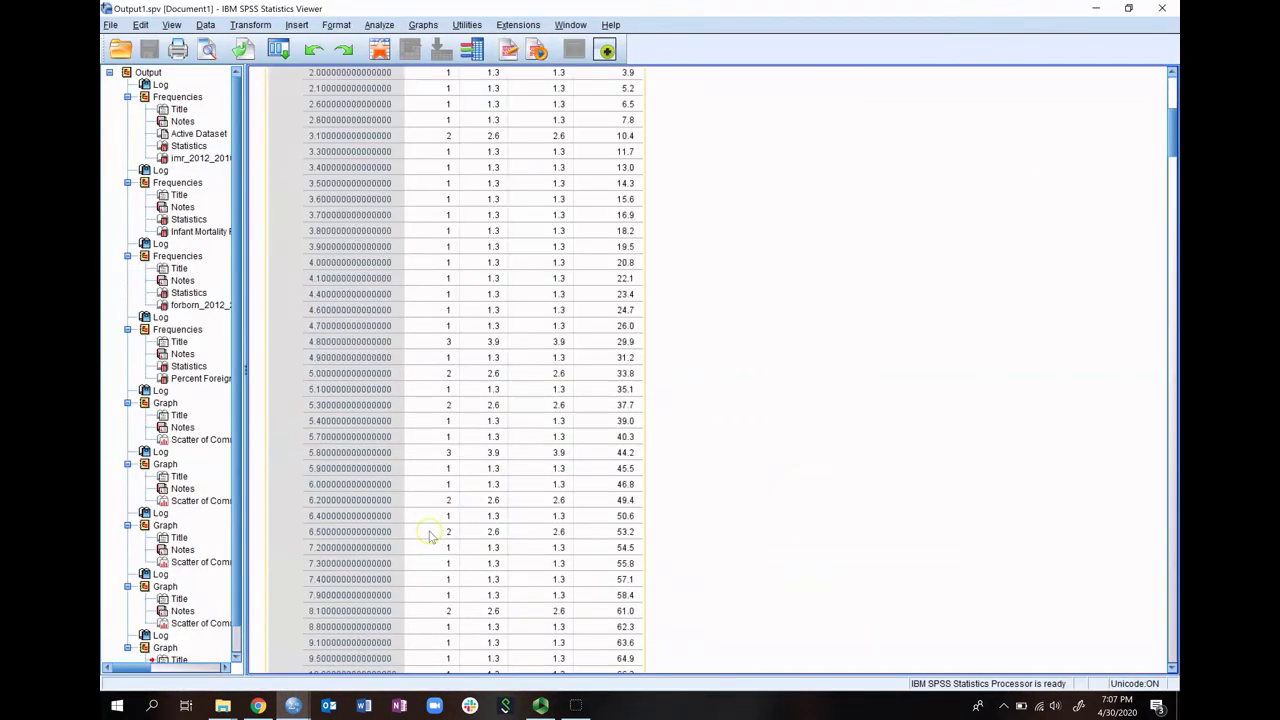
scroll(430, 535, "down", 15)
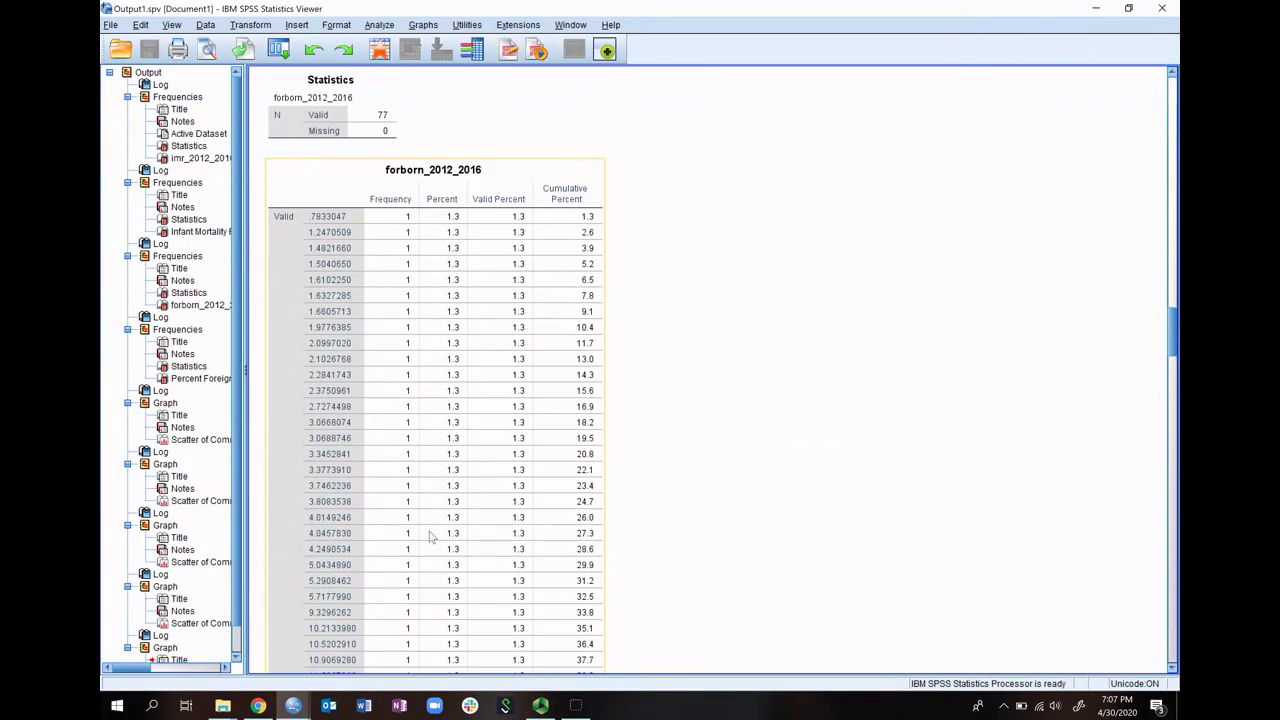
scroll(430, 537, "down", 20)
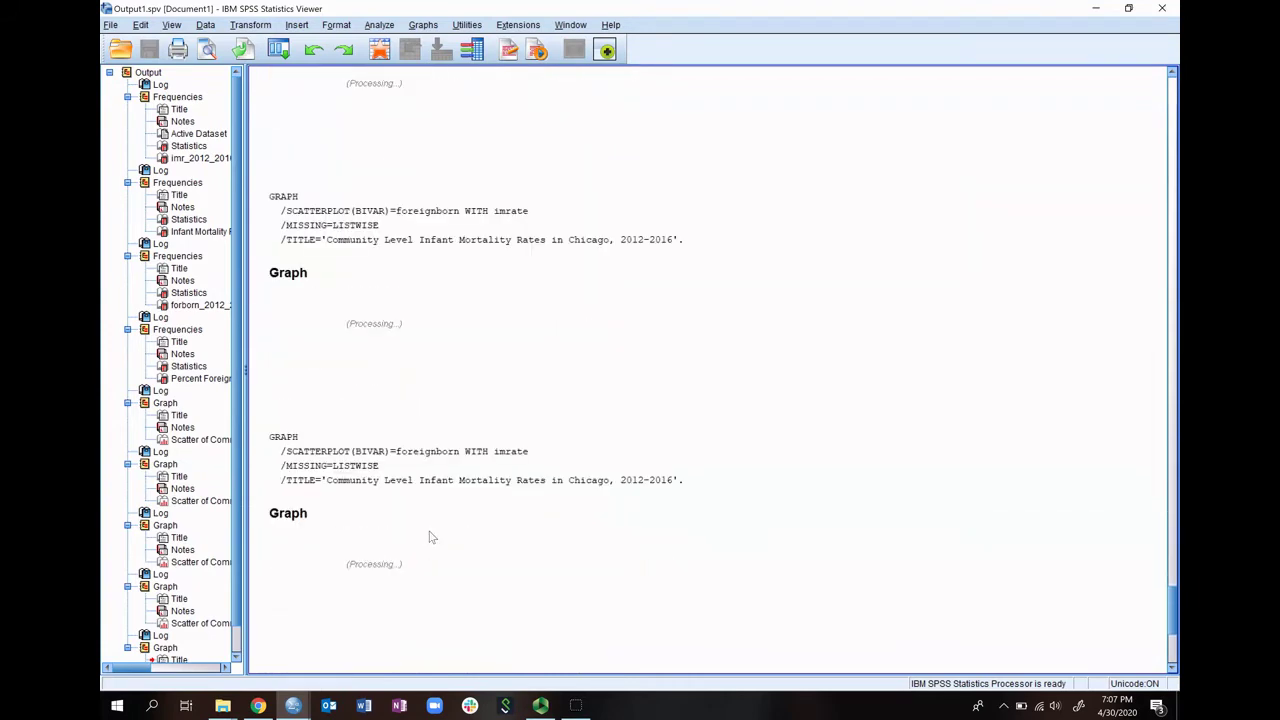
scroll(430, 537, "up", 3)
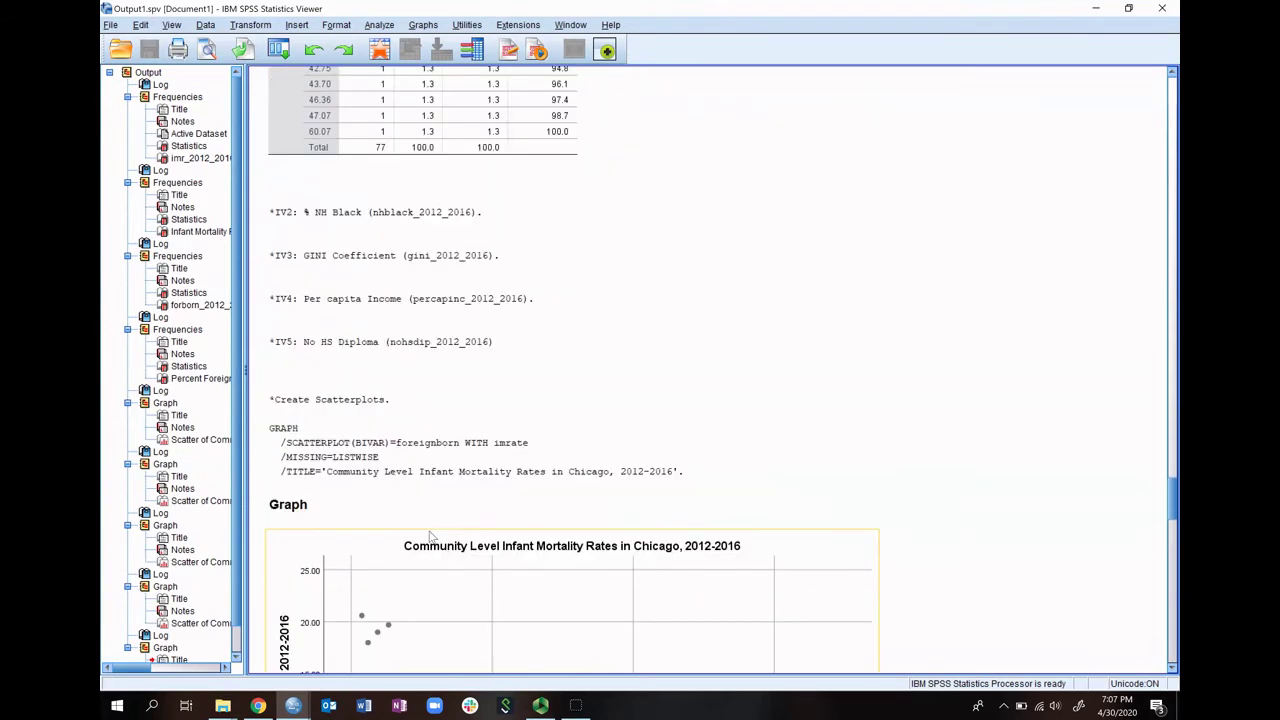
scroll(430, 537, "down", 8)
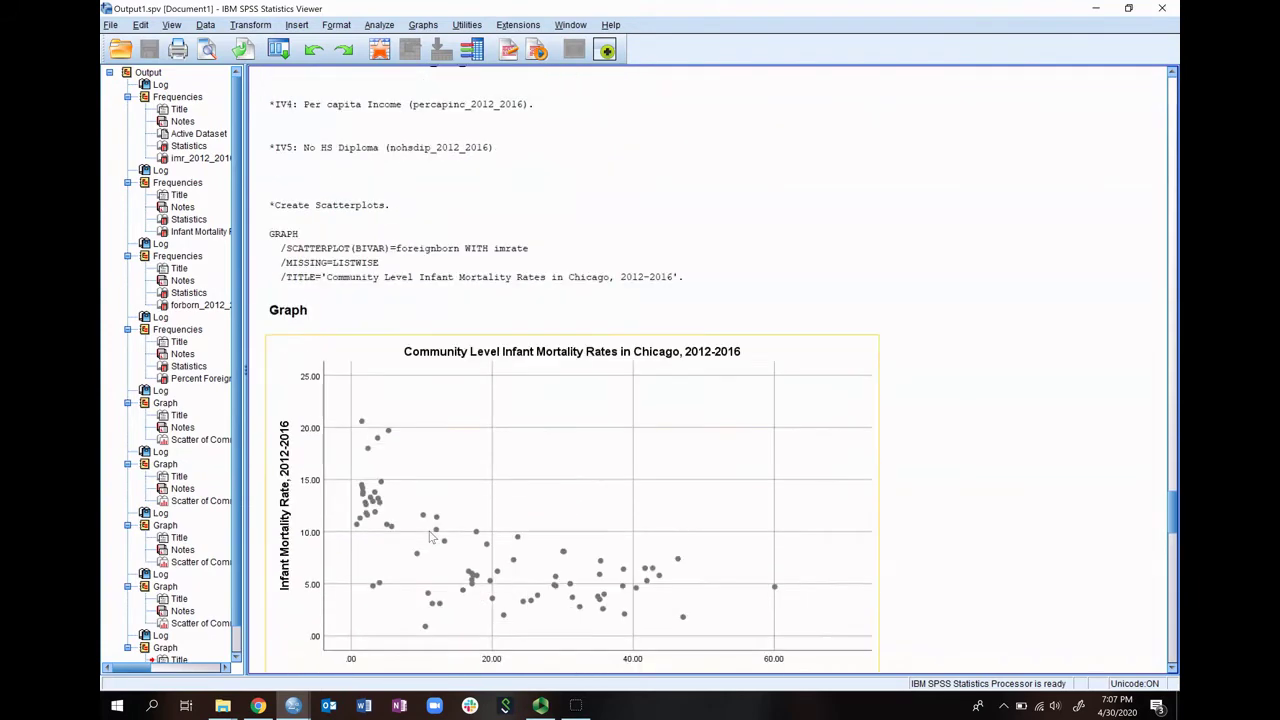
left_click(388, 380)
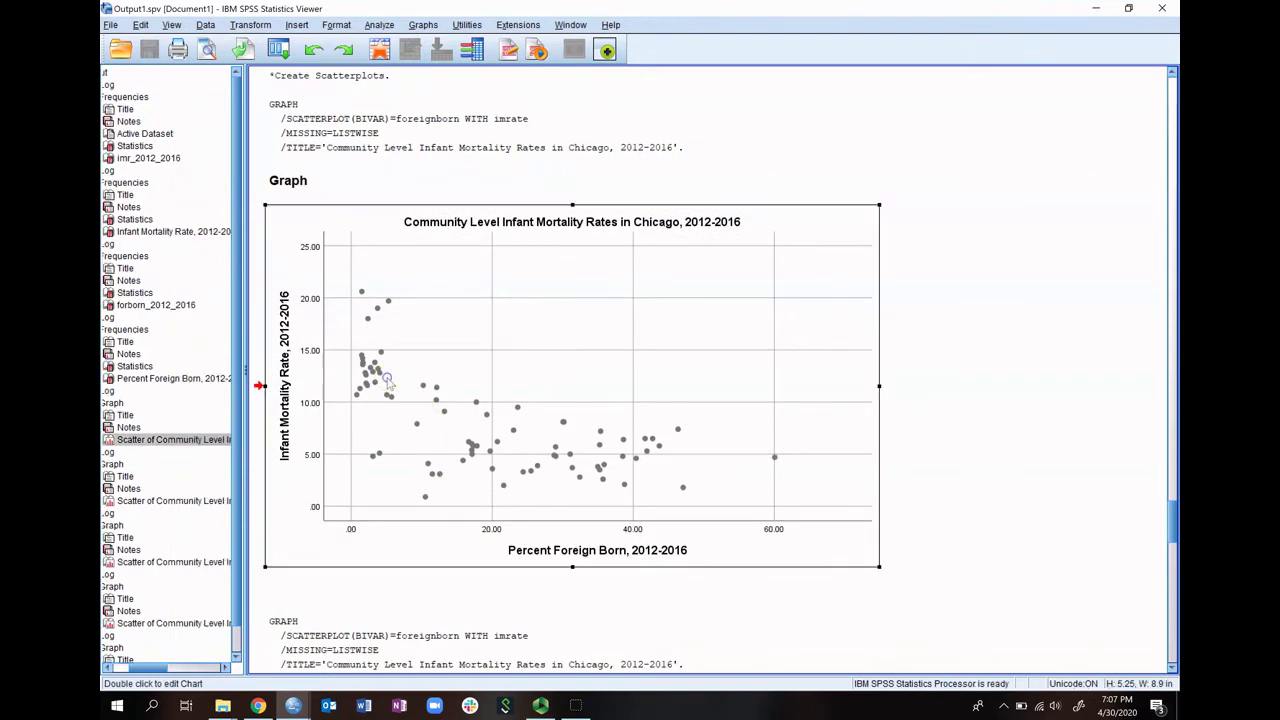
double_click(374, 372)
double_click(378, 374)
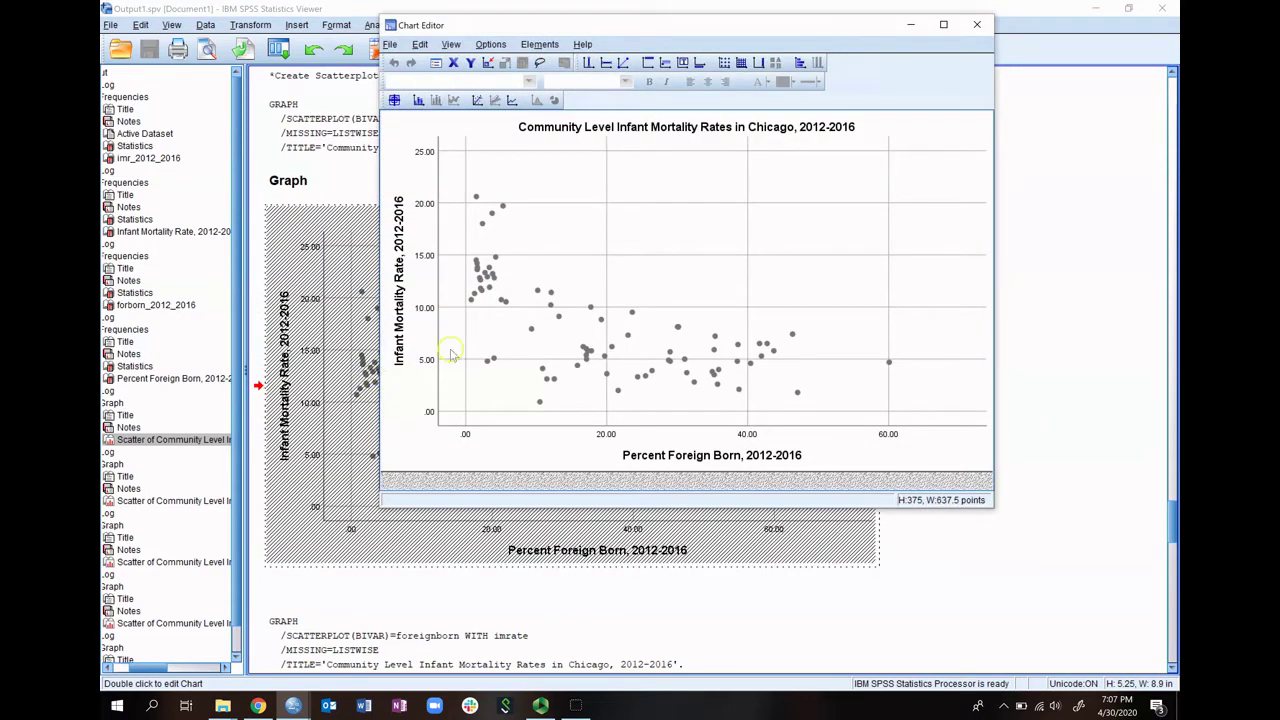
- Recolor all data points of the scatterplot blue and close the Chart Editor
left_click(485, 291)
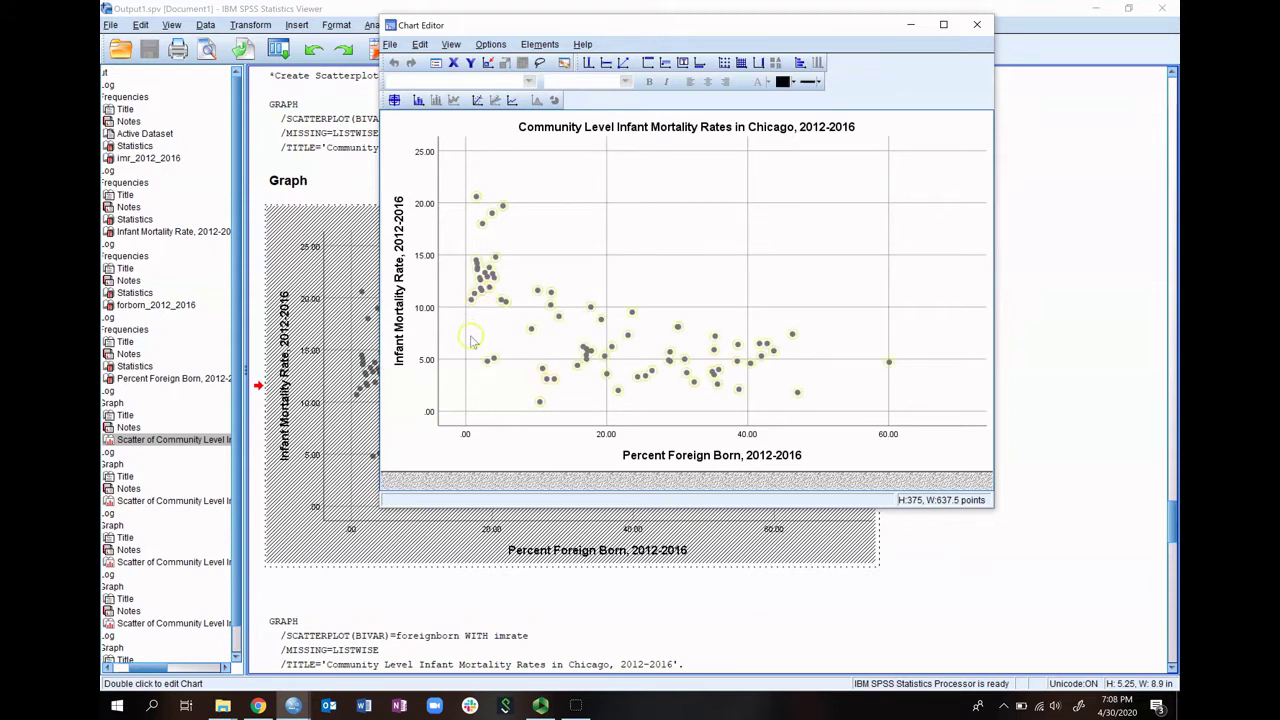
left_click(795, 84)
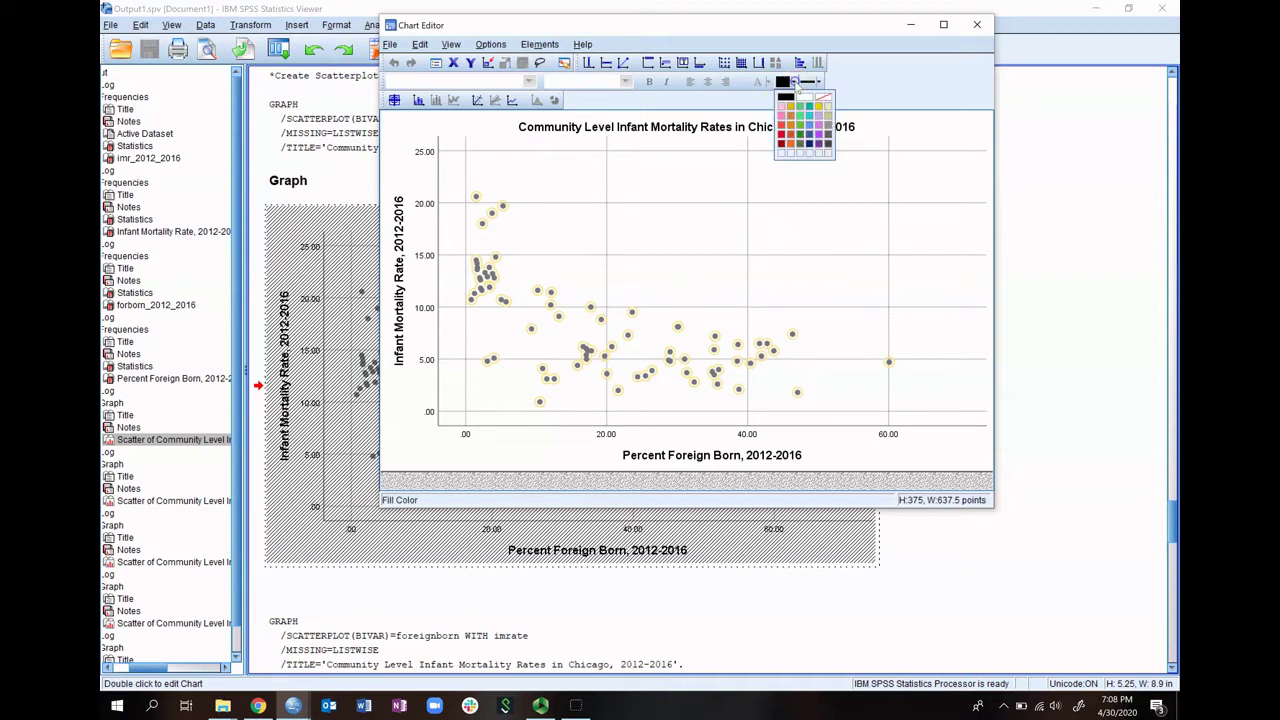
left_click(803, 135)
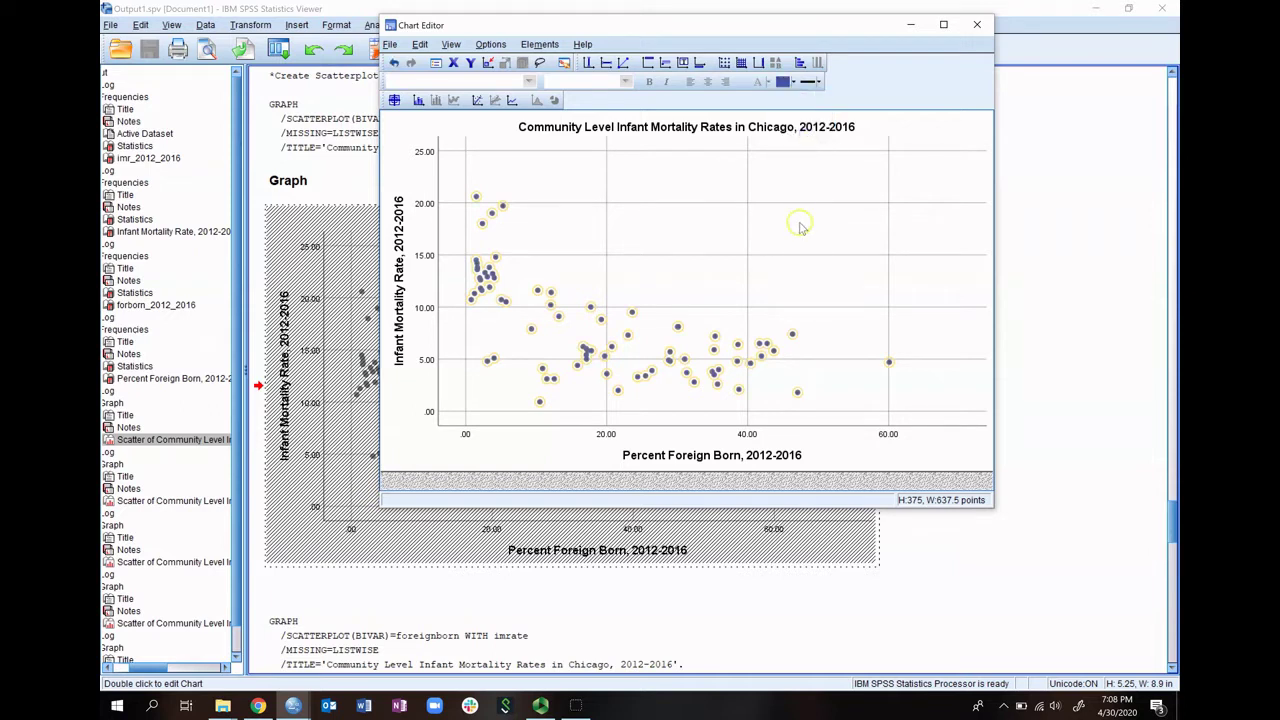
left_click(800, 222)
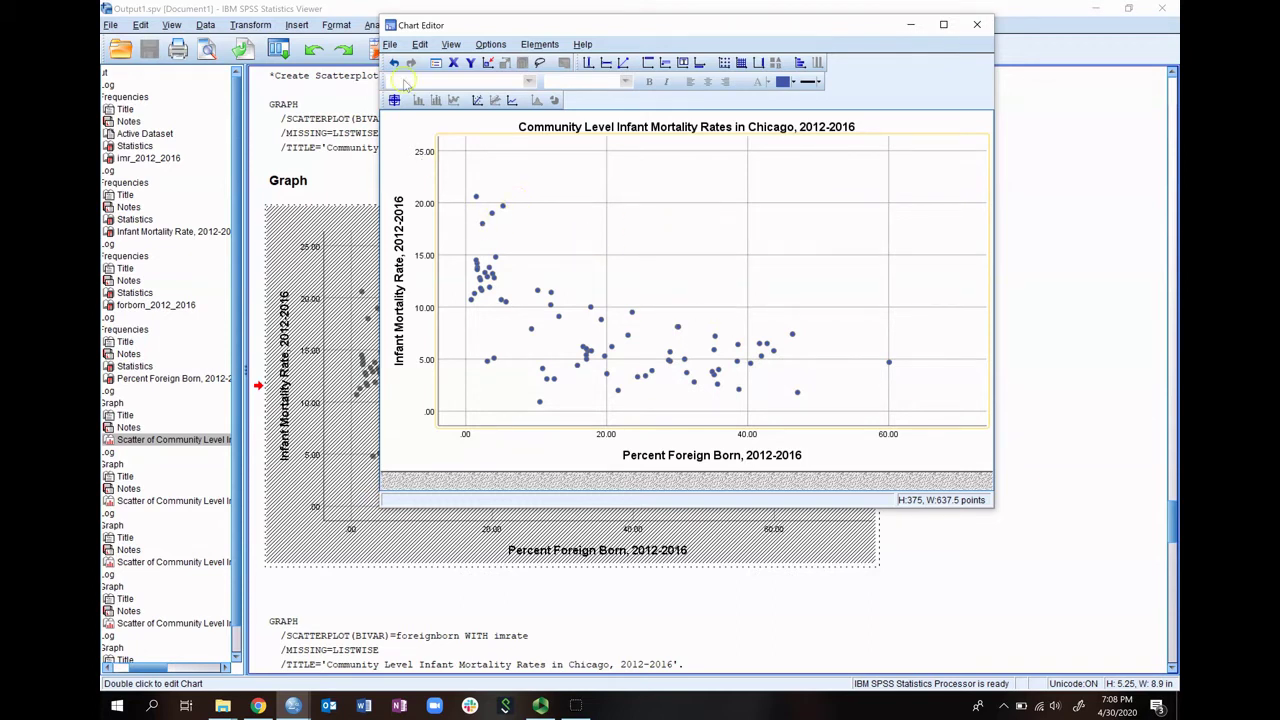
left_click(390, 45)
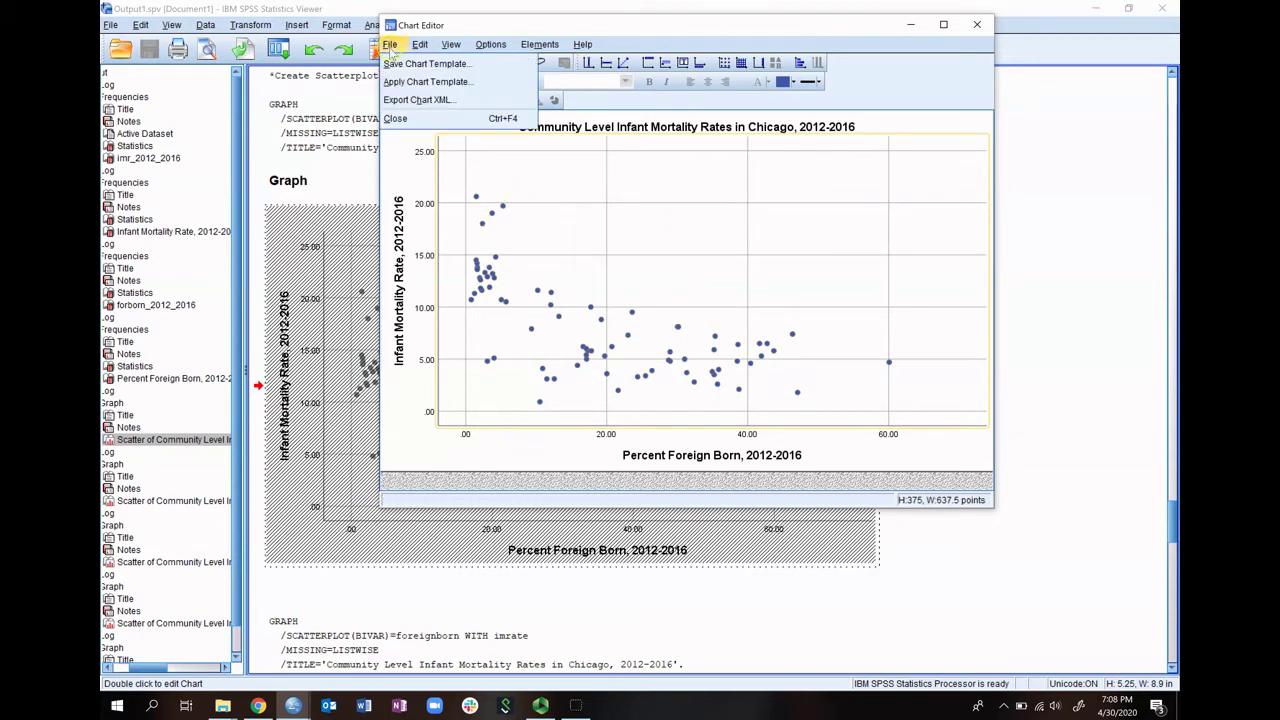
left_click(977, 25)
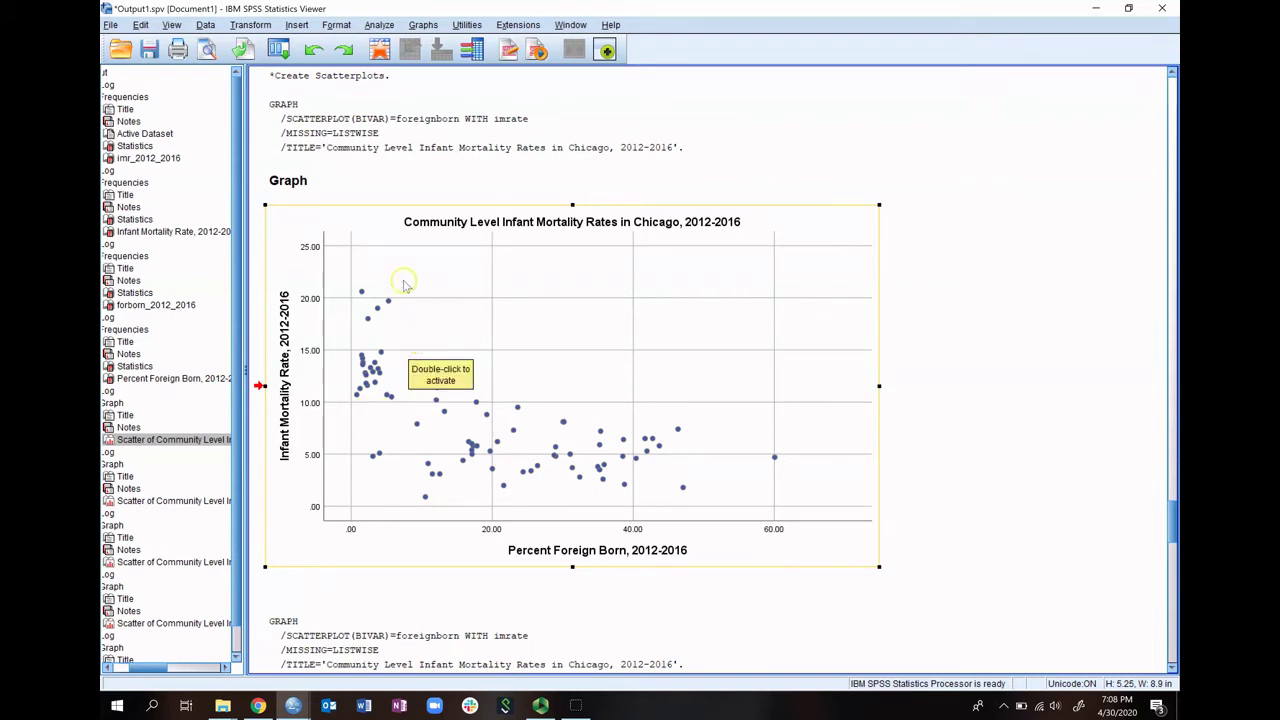
- Copy the recolored scatterplot to the clipboard as an image
right_click(367, 237)
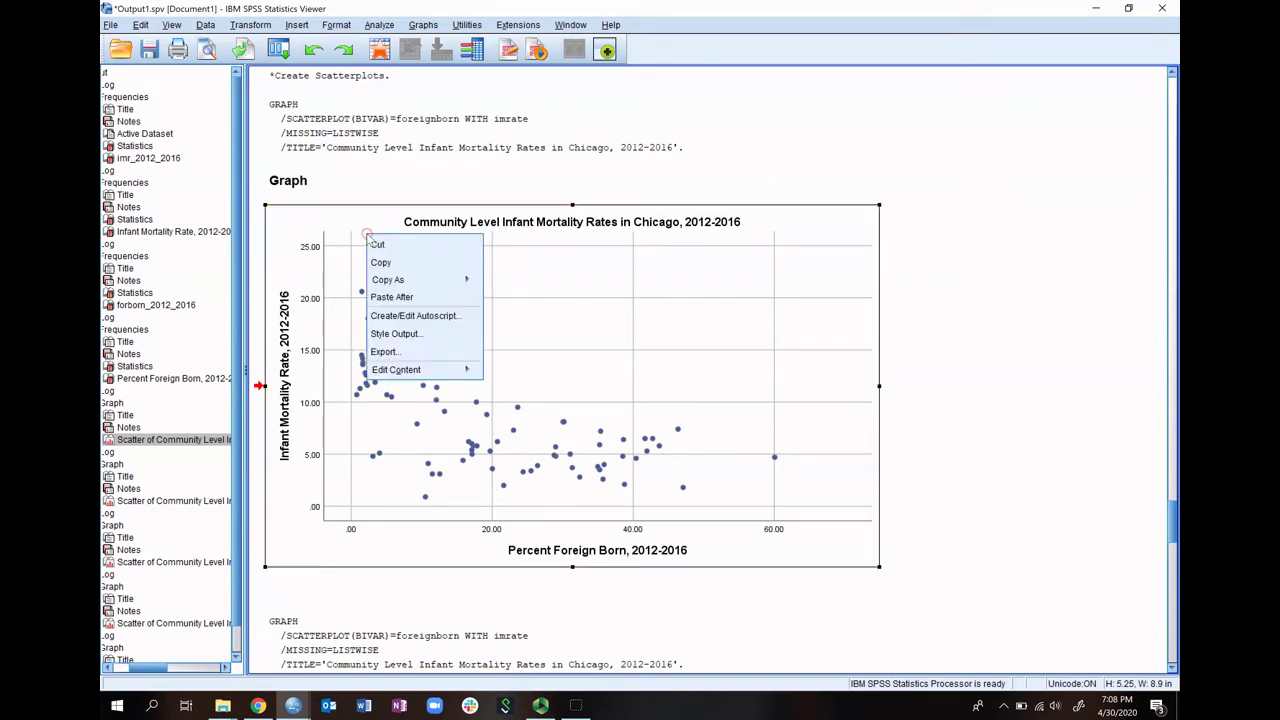
mouse_move(395, 280)
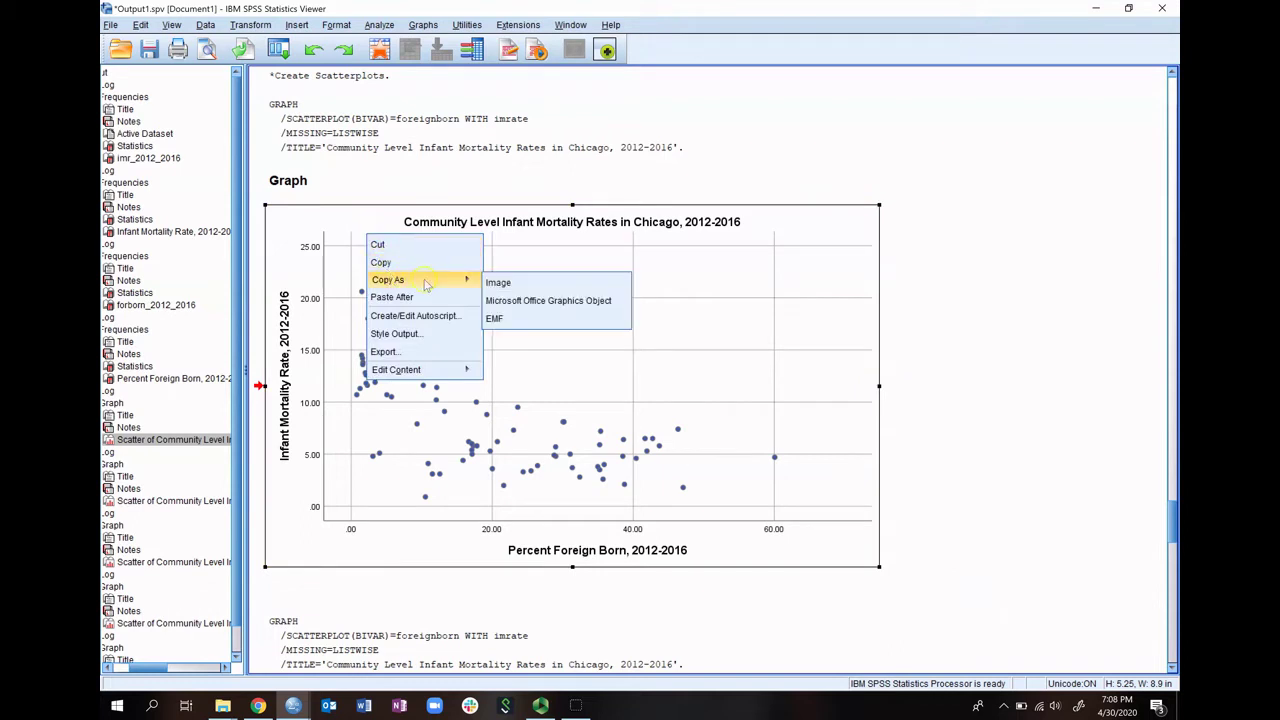
left_click(508, 283)
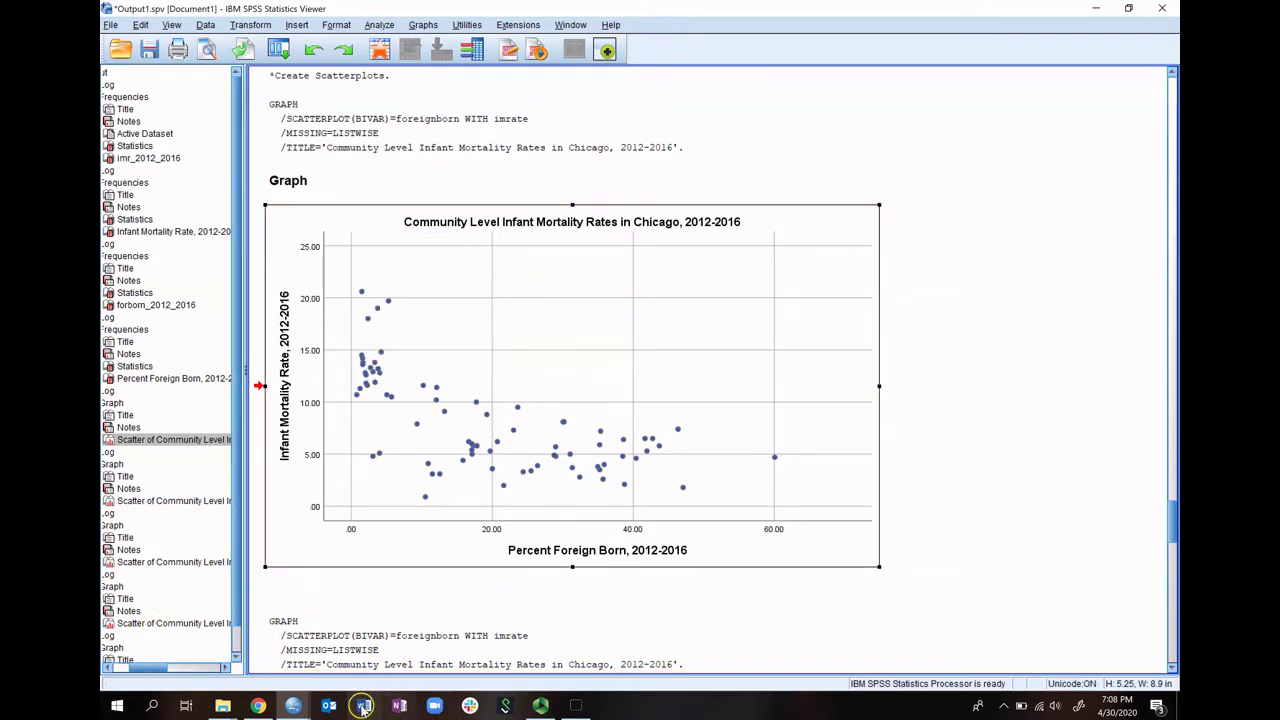
- Switch to Word, create a blank document, paste the copied scatterplot into it and select the picture
left_click(363, 707)
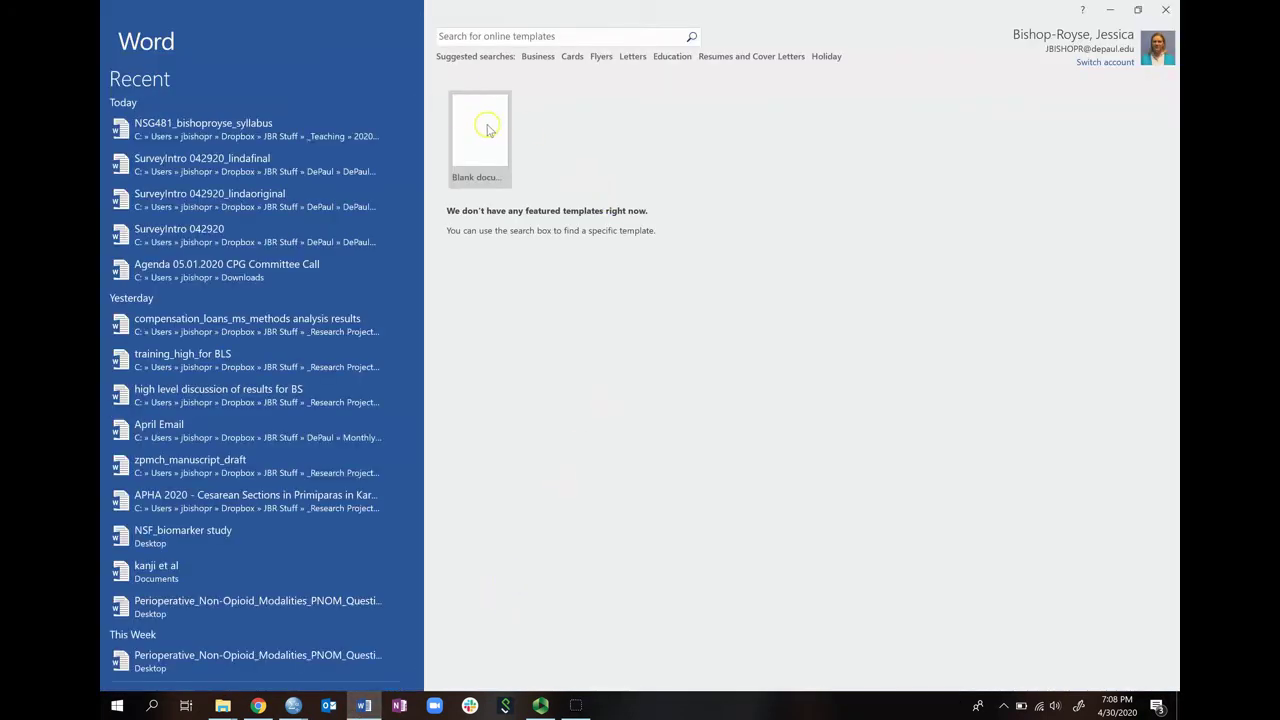
left_click(487, 129)
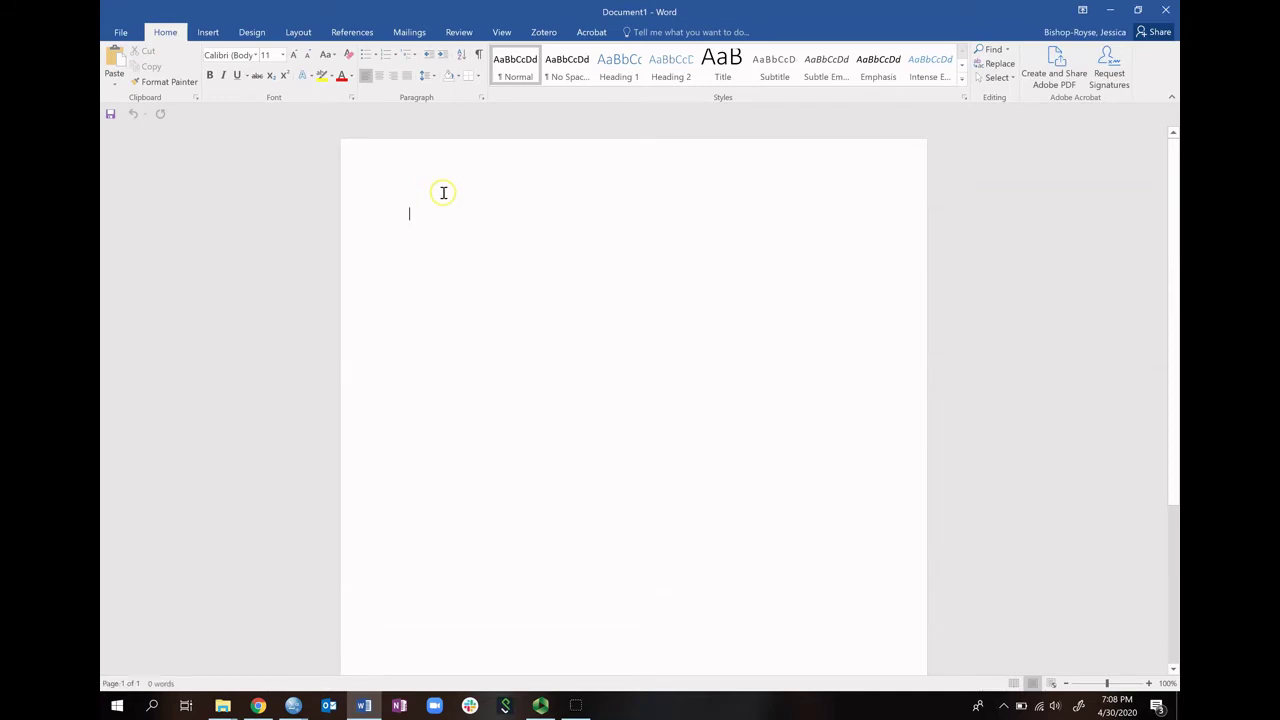
right_click(472, 262)
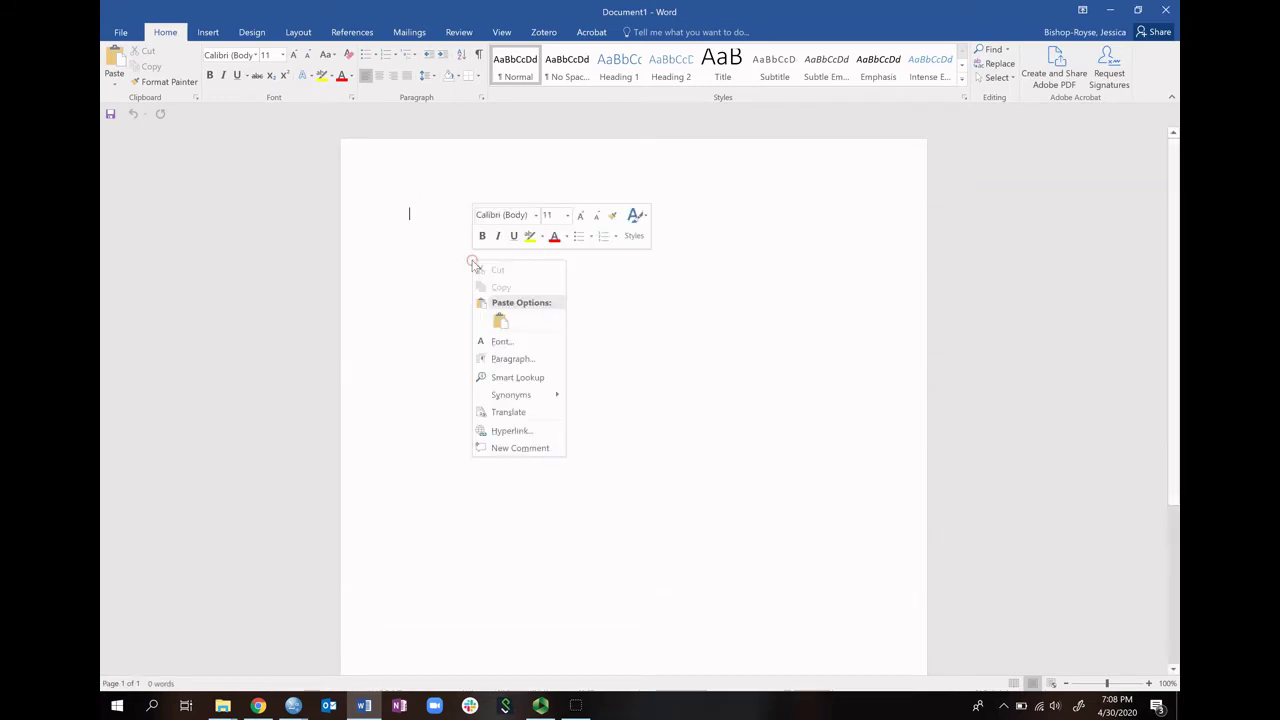
left_click(499, 317)
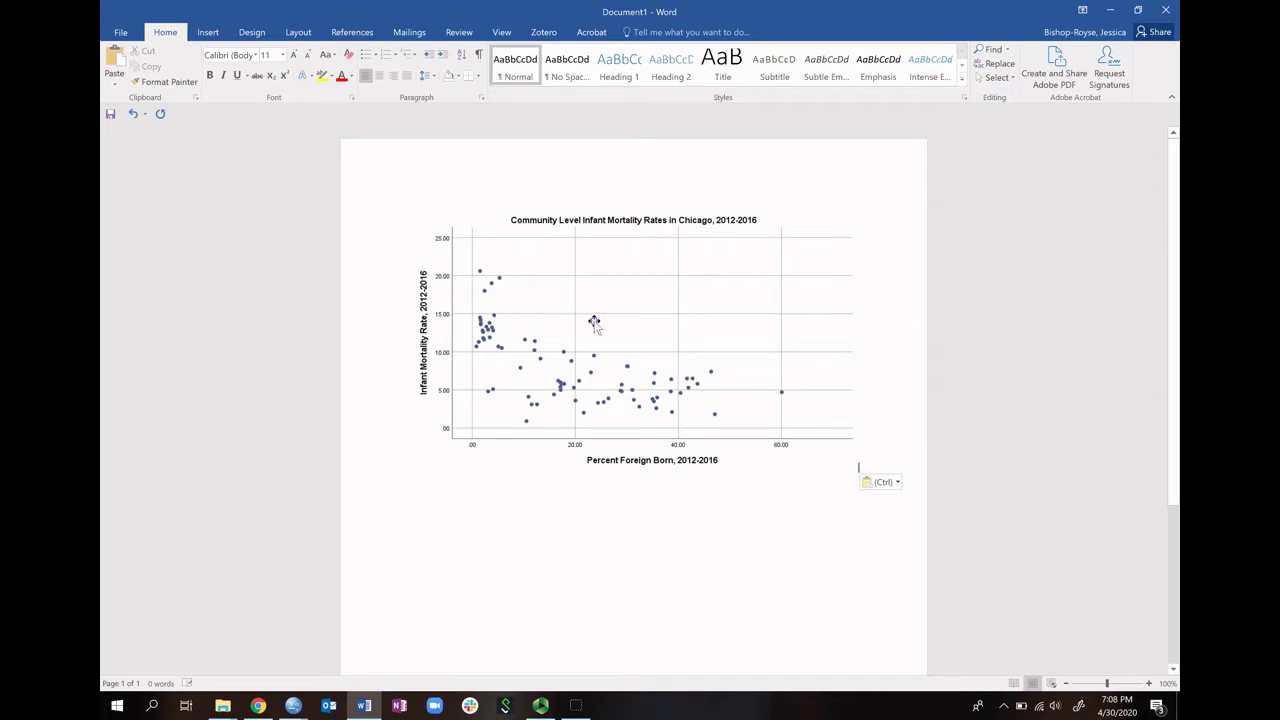
left_click(594, 322)
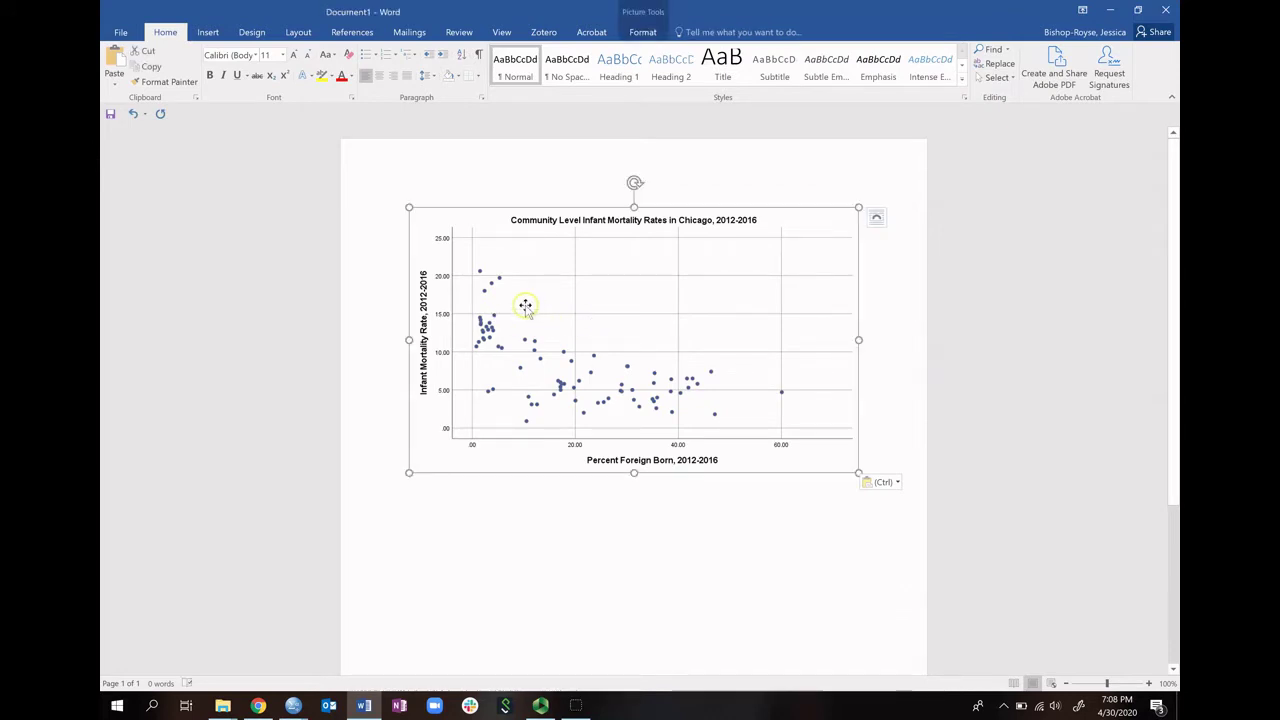
- Return to the SPSS output viewer and open the second foreign-born scatterplot in the Chart Editor
left_click(1106, 13)
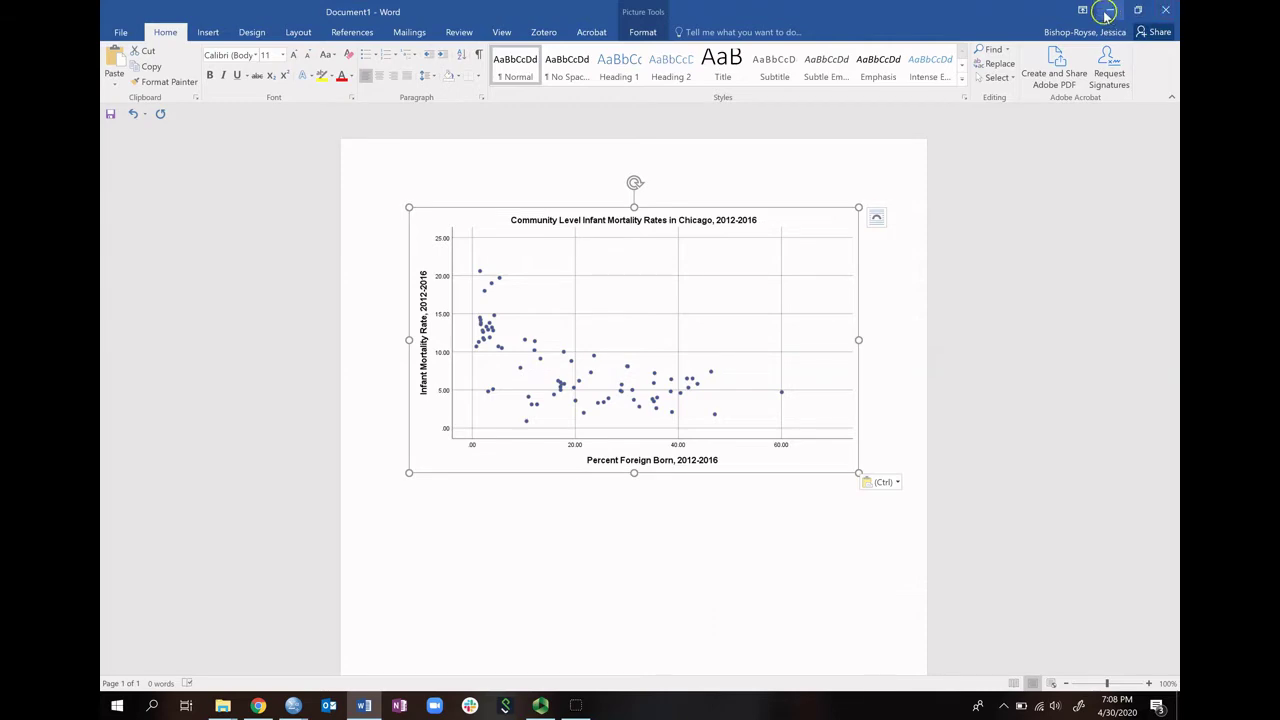
scroll(709, 240, "down", 3)
scroll(556, 256, "up", 1)
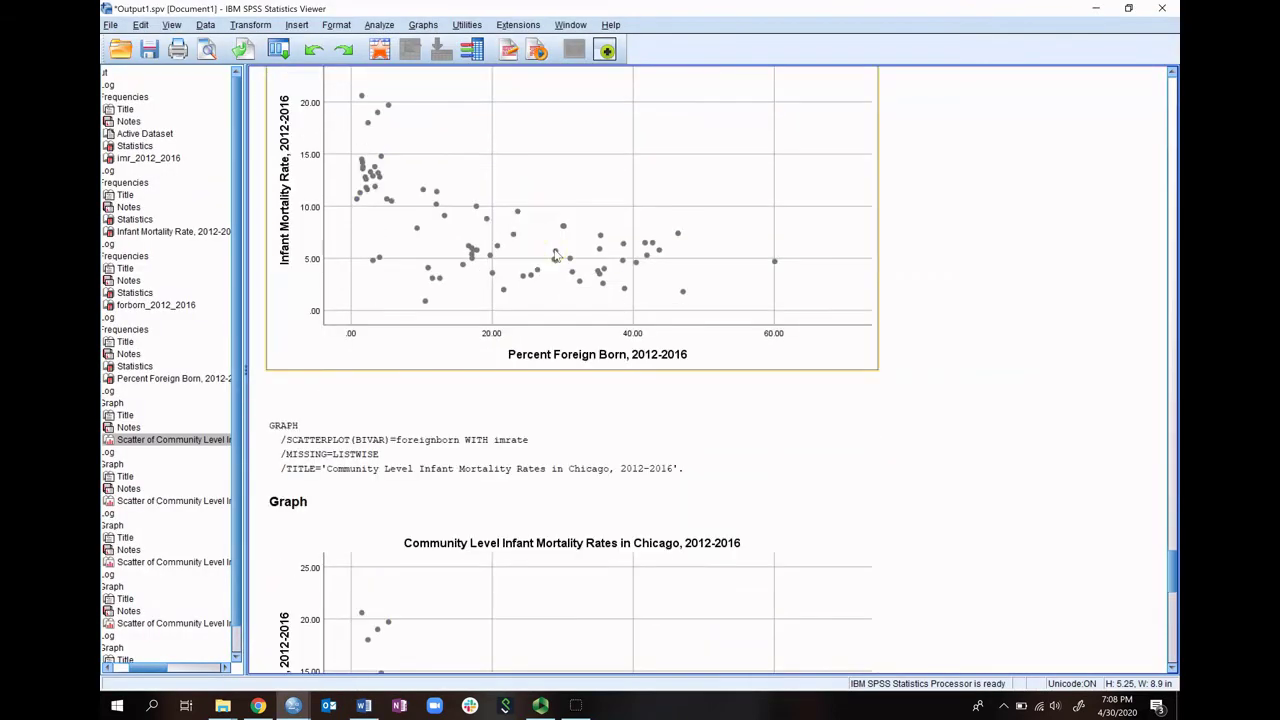
scroll(556, 256, "down", 3)
left_click(508, 337)
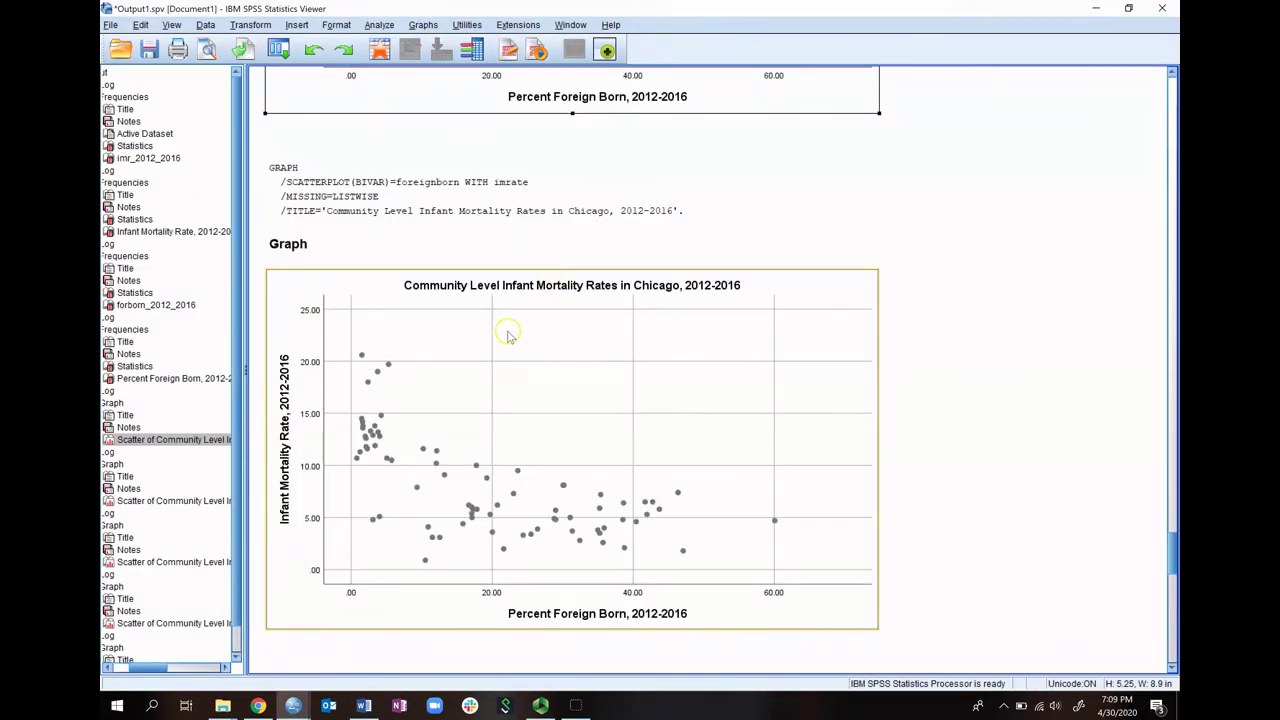
right_click(423, 375)
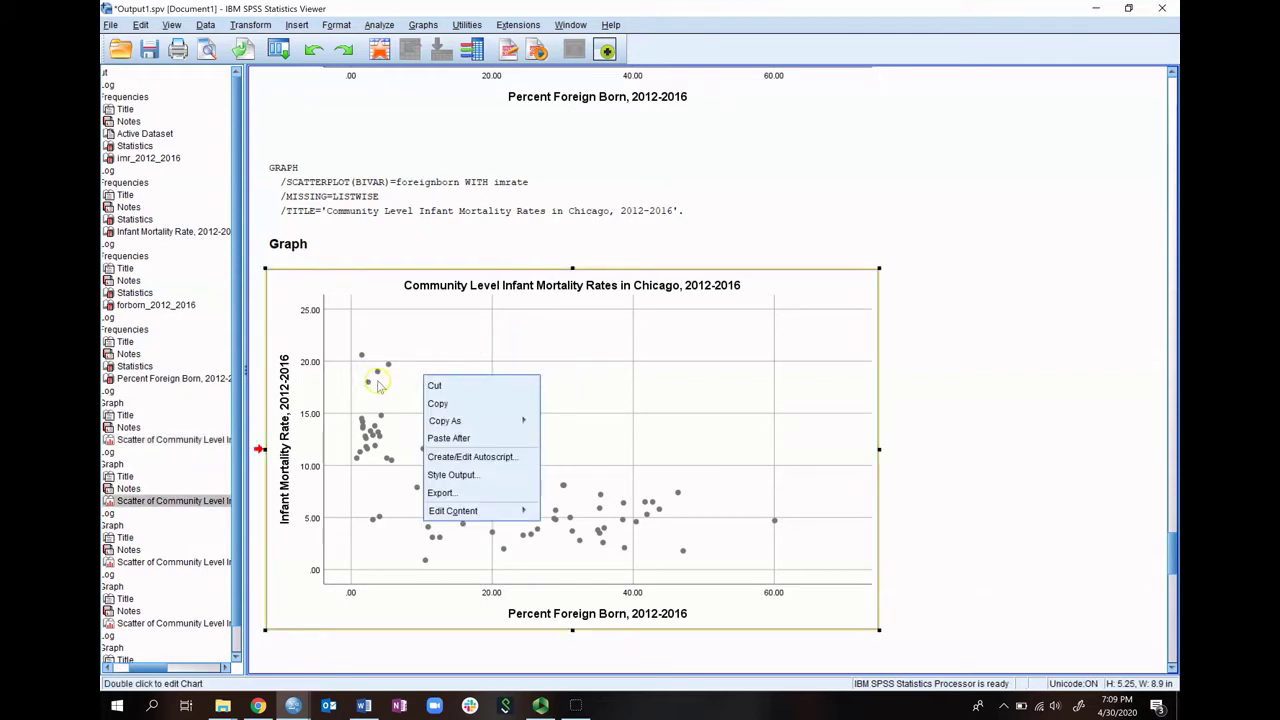
right_click(414, 391)
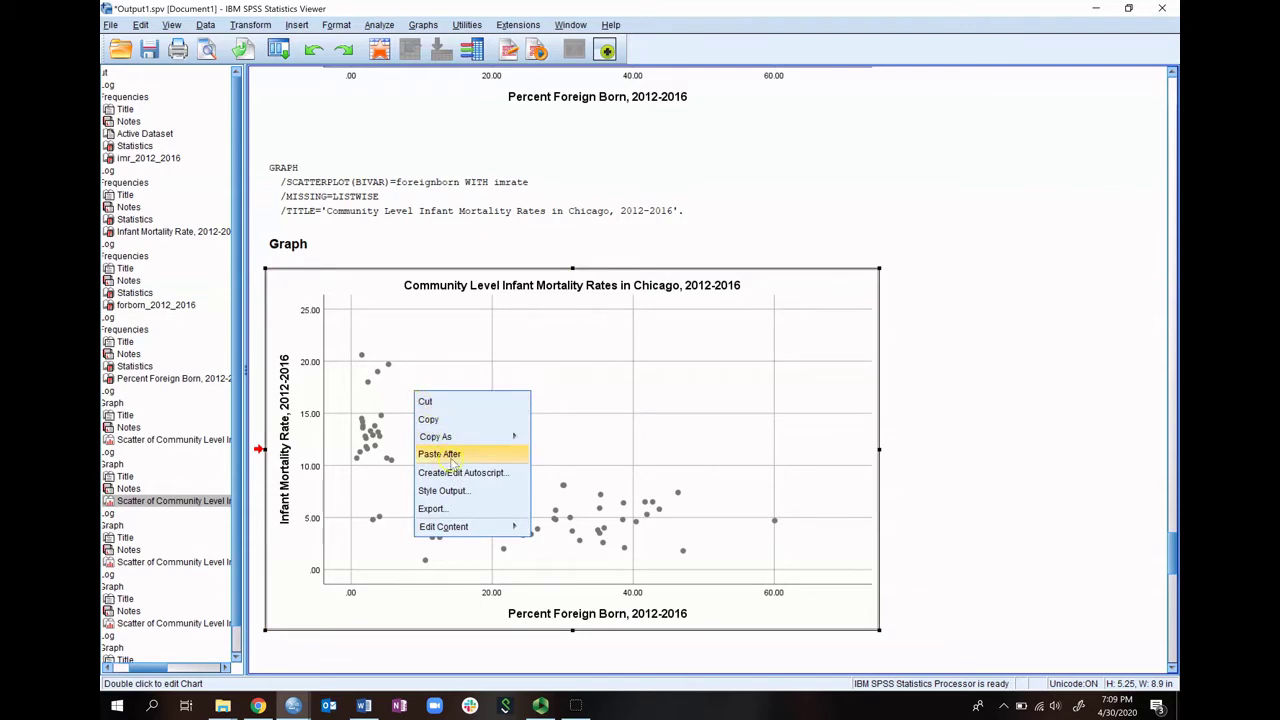
left_click(390, 405)
double_click(393, 407)
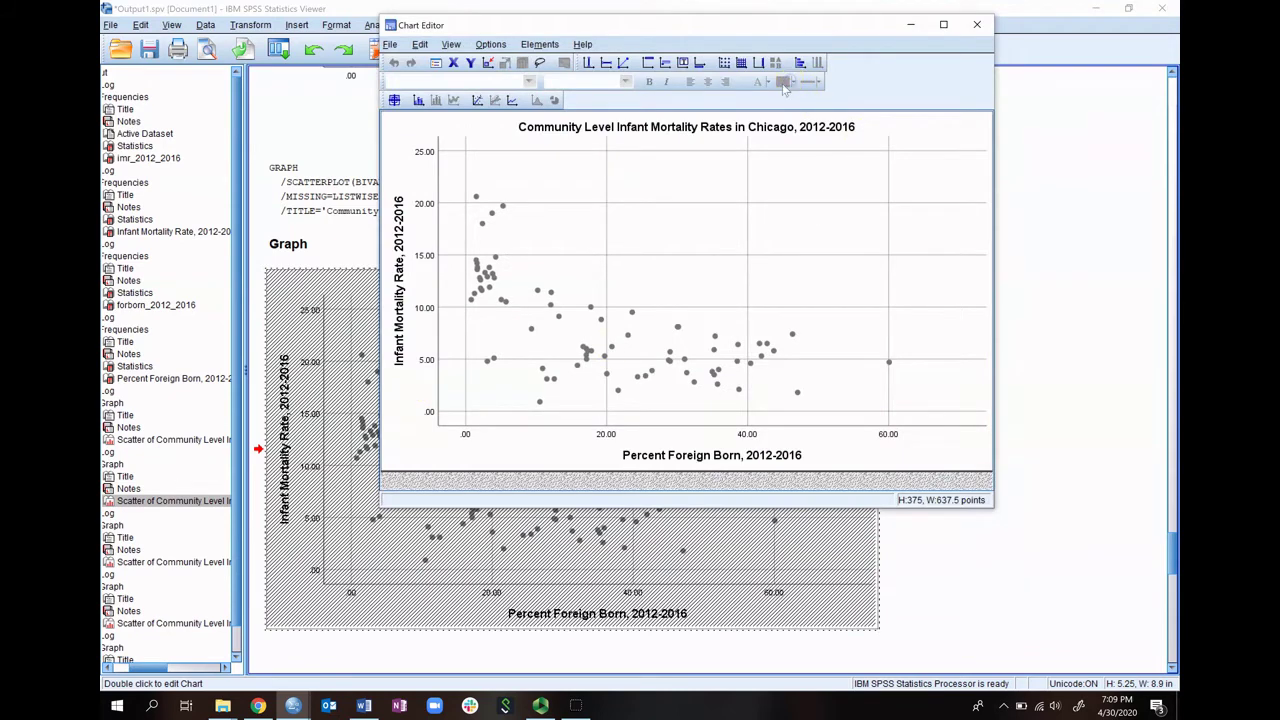
- Set the border color of the scatterplot's markers to dark blue (9, 38, 114) and close the marker properties
left_click(551, 286)
double_click(537, 292)
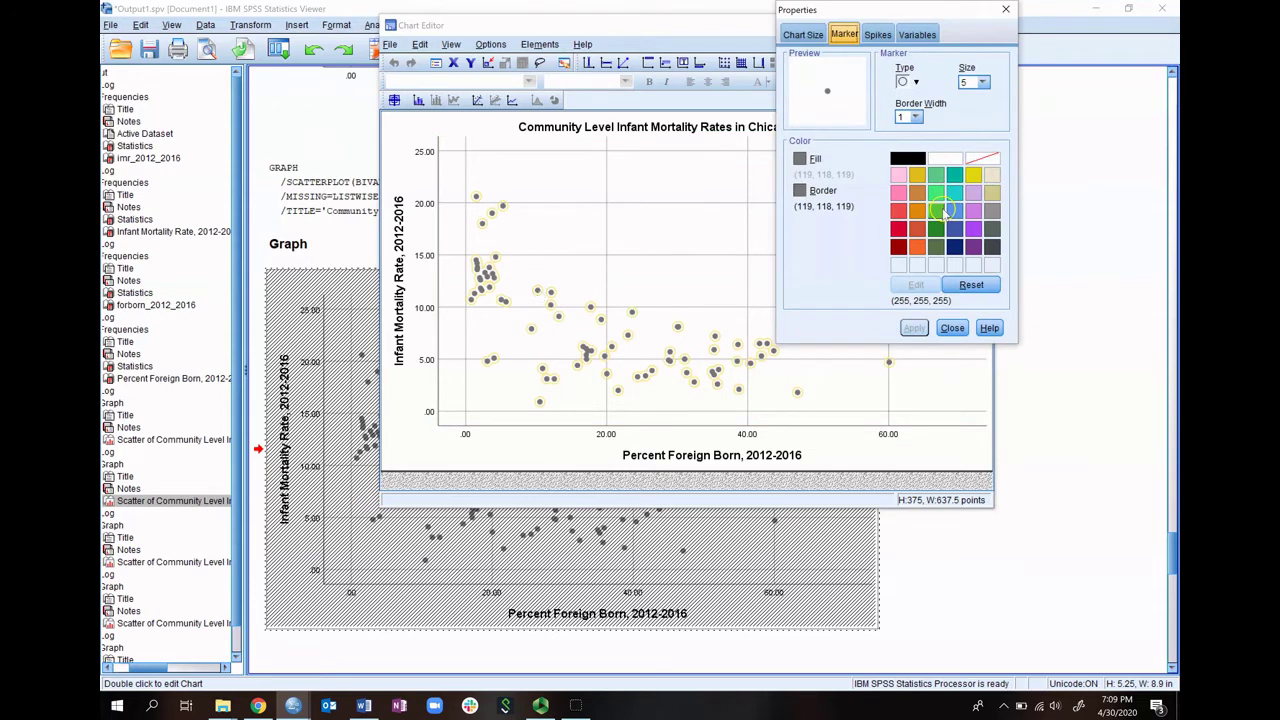
left_click(955, 247)
left_click(909, 328)
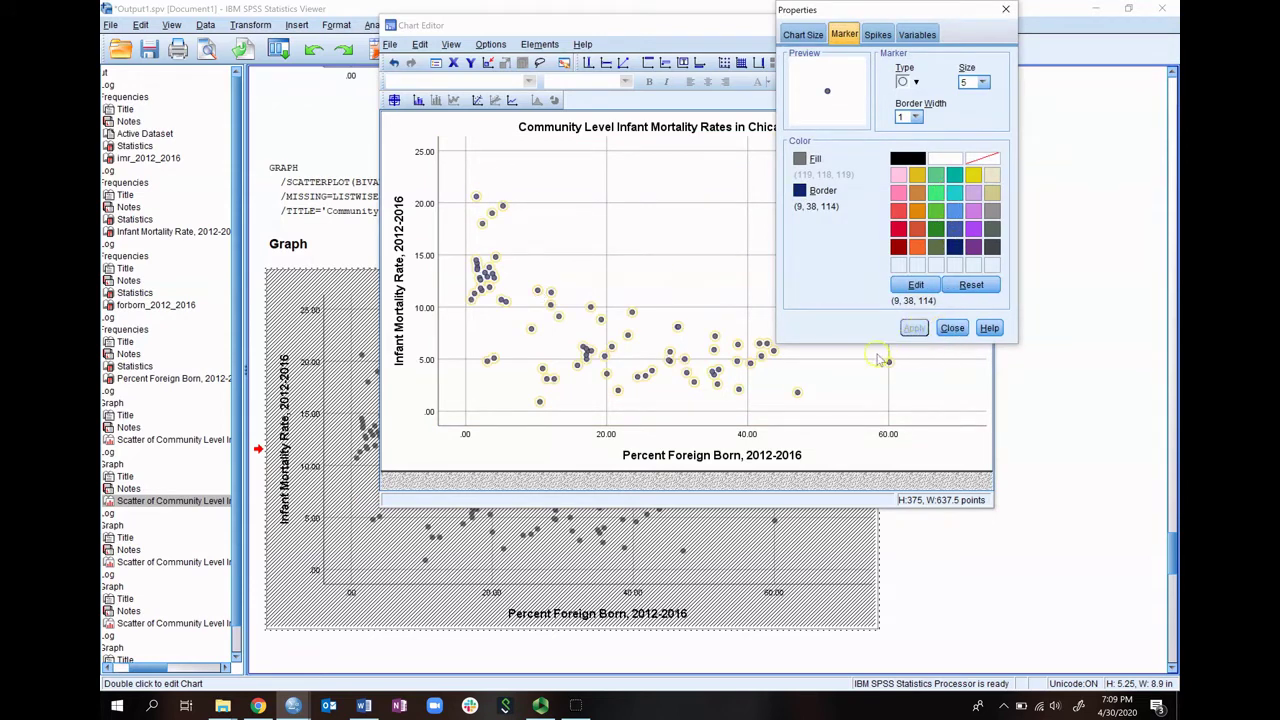
left_click(952, 328)
left_click(926, 378)
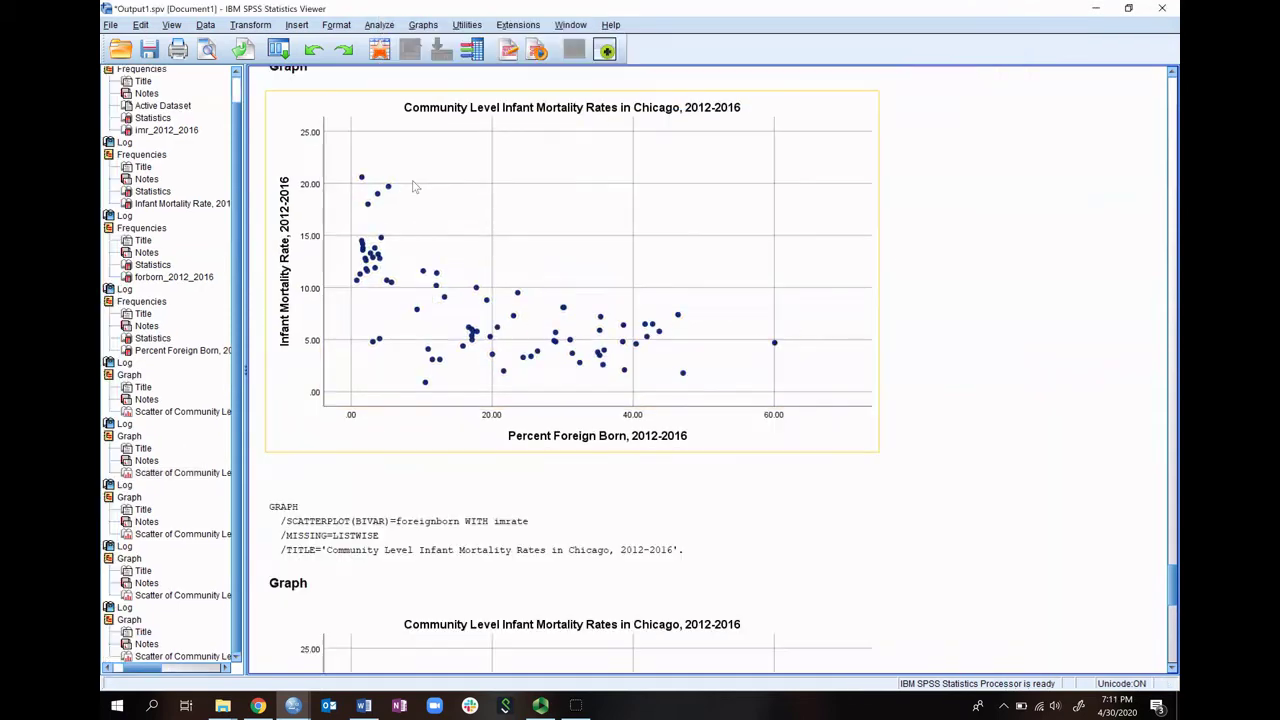
- Compare the marker colors of the foreign-born scatterplots in the output viewer
scroll(415, 187, "down", 4)
scroll(415, 187, "up", 1)
scroll(415, 187, "down", 1)
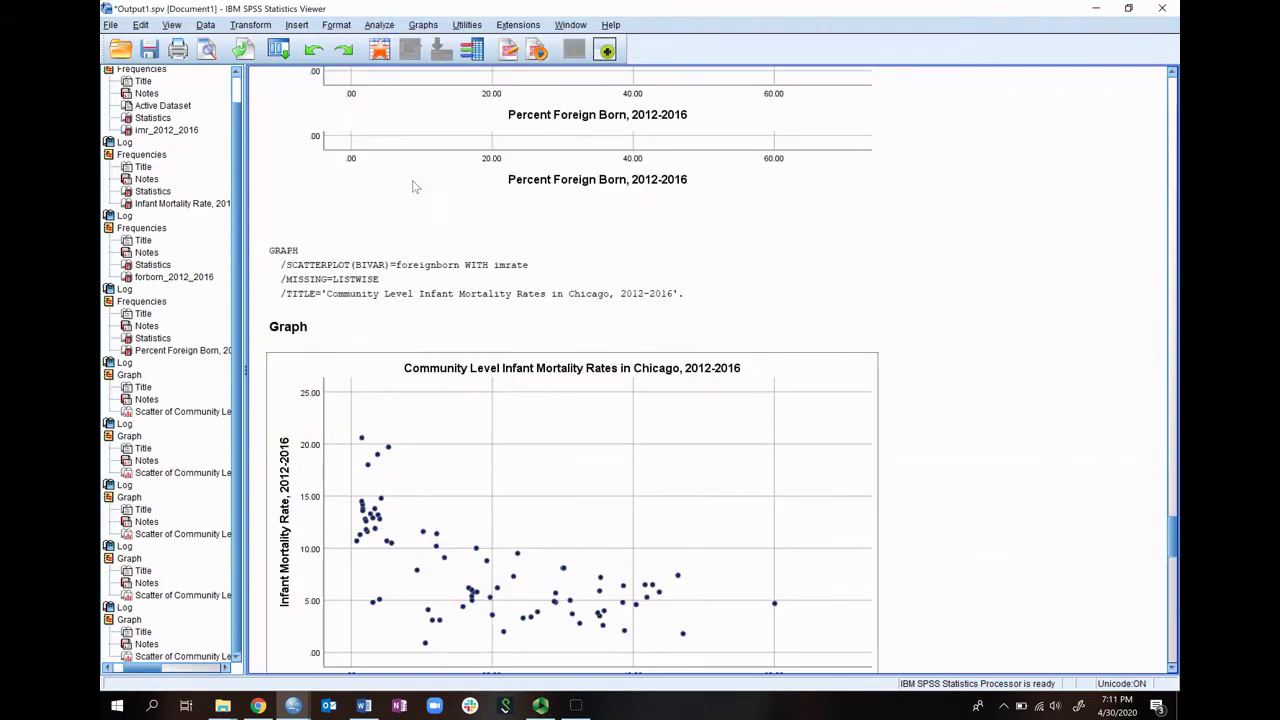
scroll(415, 187, "up", 5)
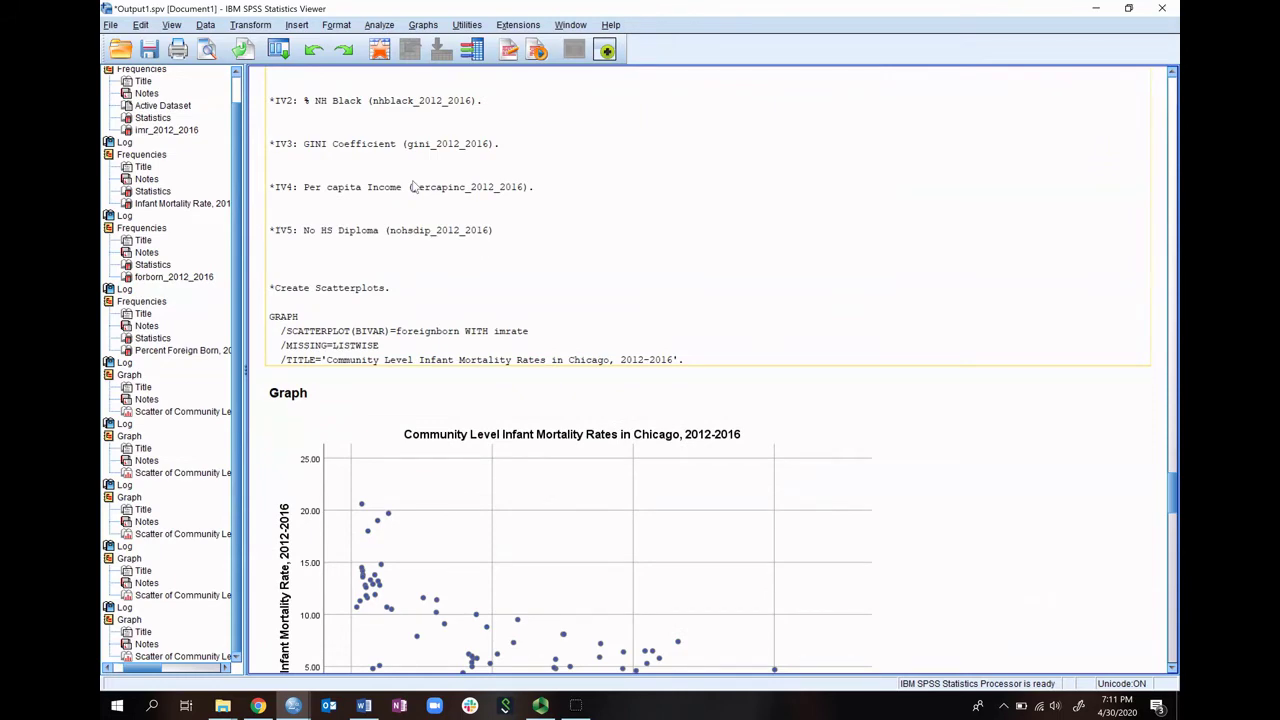
scroll(412, 187, "down", 10)
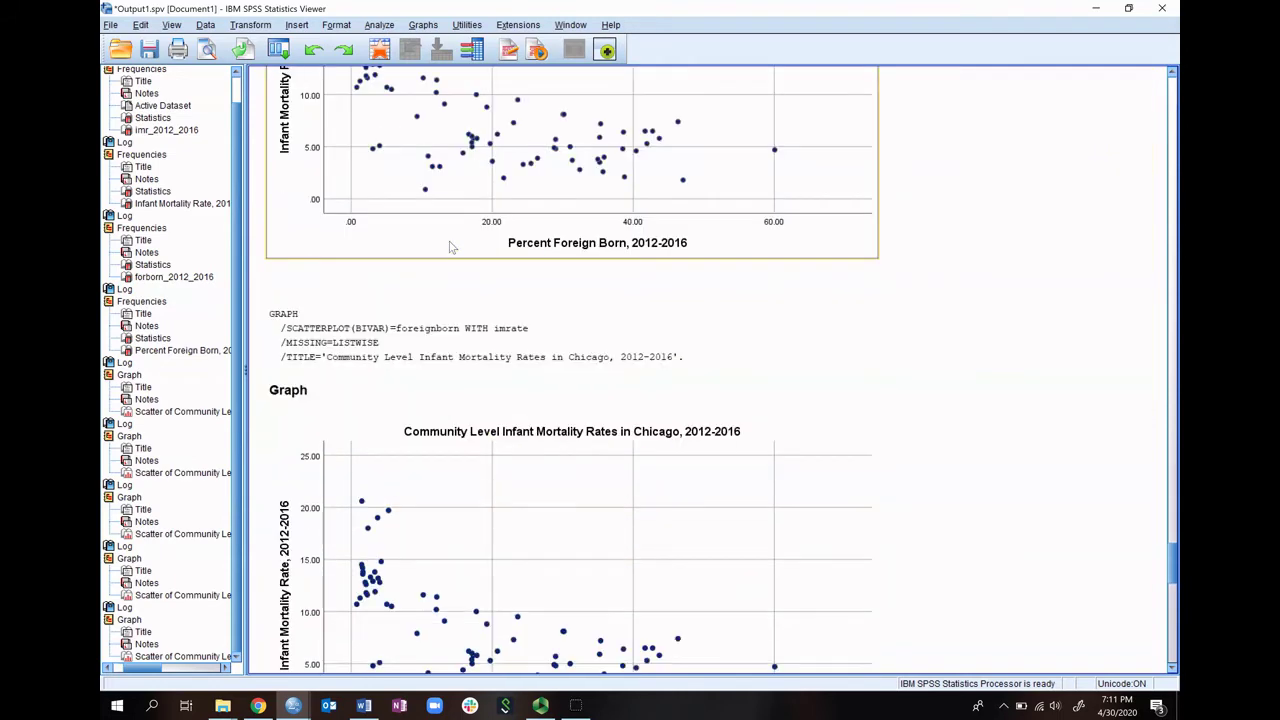
scroll(450, 247, "down", 3)
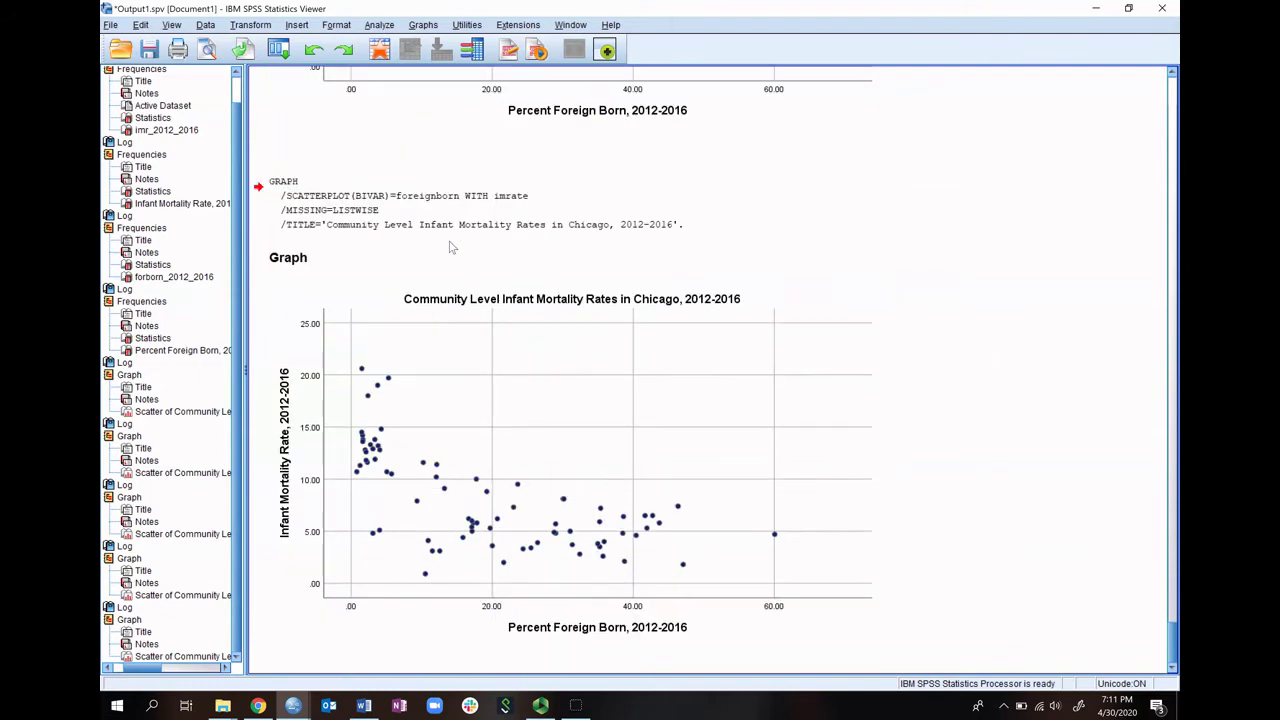
scroll(450, 247, "down", 2)
left_click(517, 277)
scroll(517, 278, "down", 3)
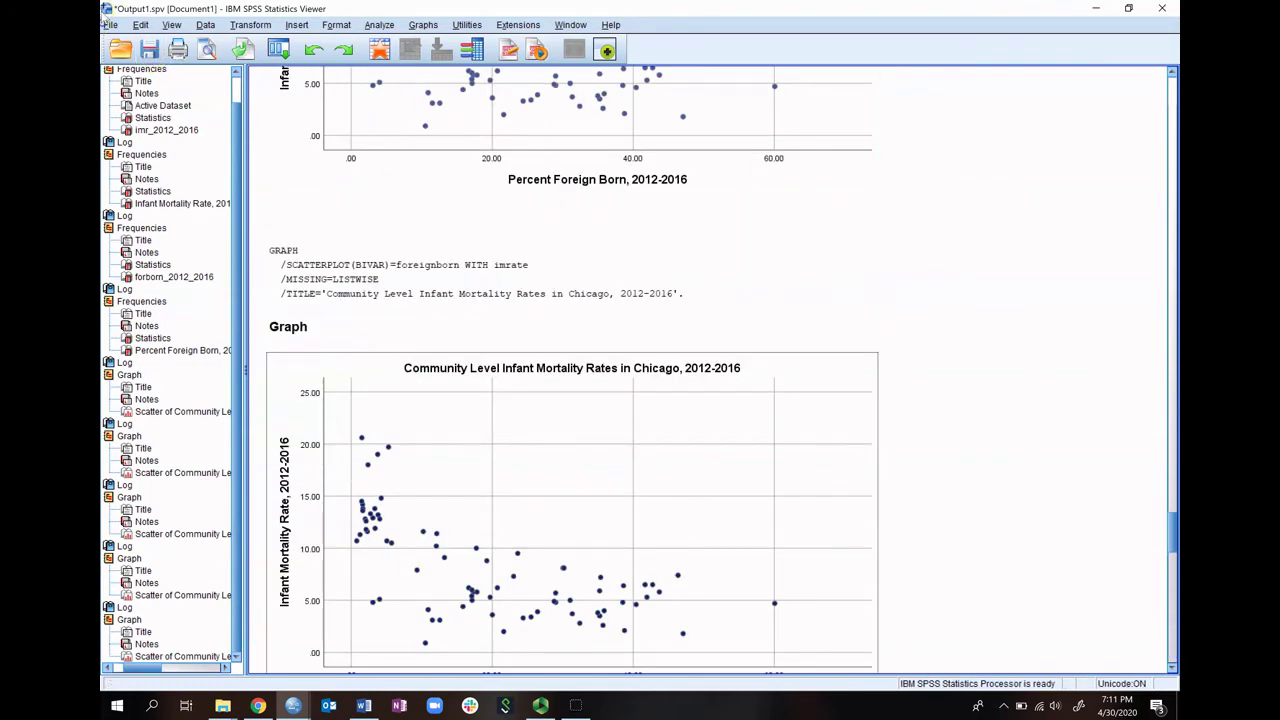
- Save the output as a new viewer file named Output3.spv in the Course Project folder
left_click(110, 24)
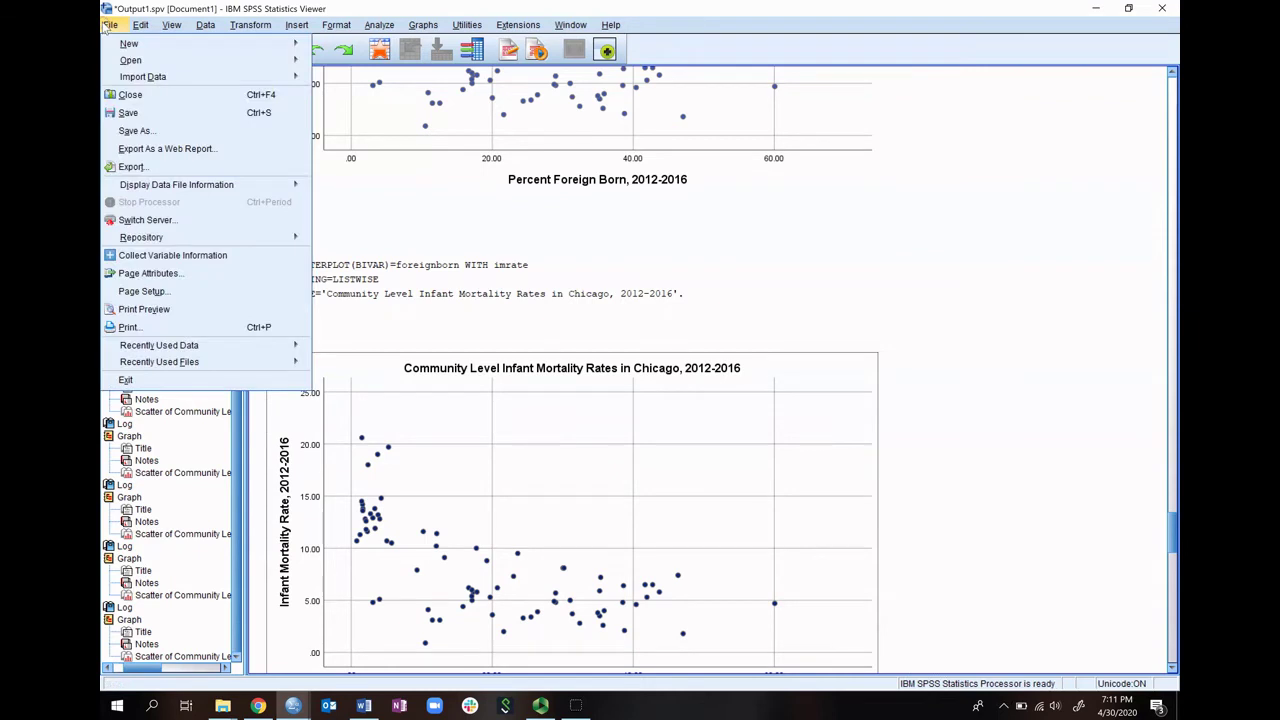
left_click(155, 132)
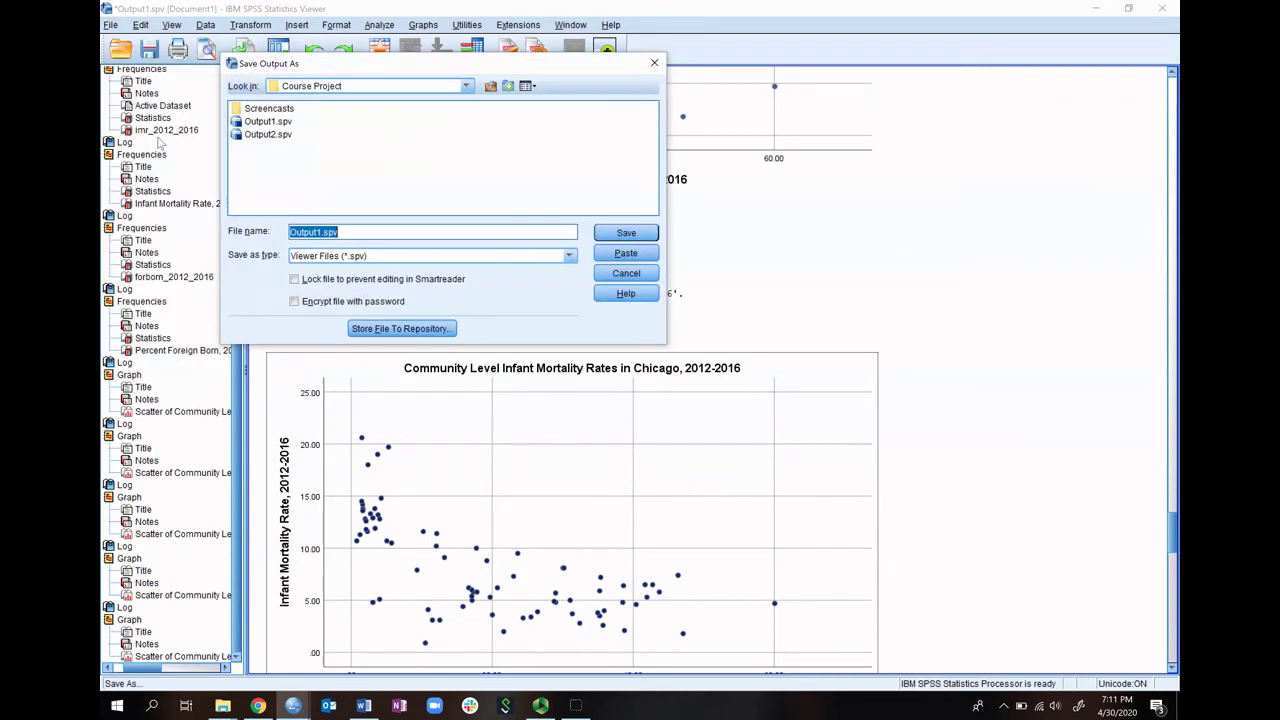
left_click(325, 231)
key("Return")
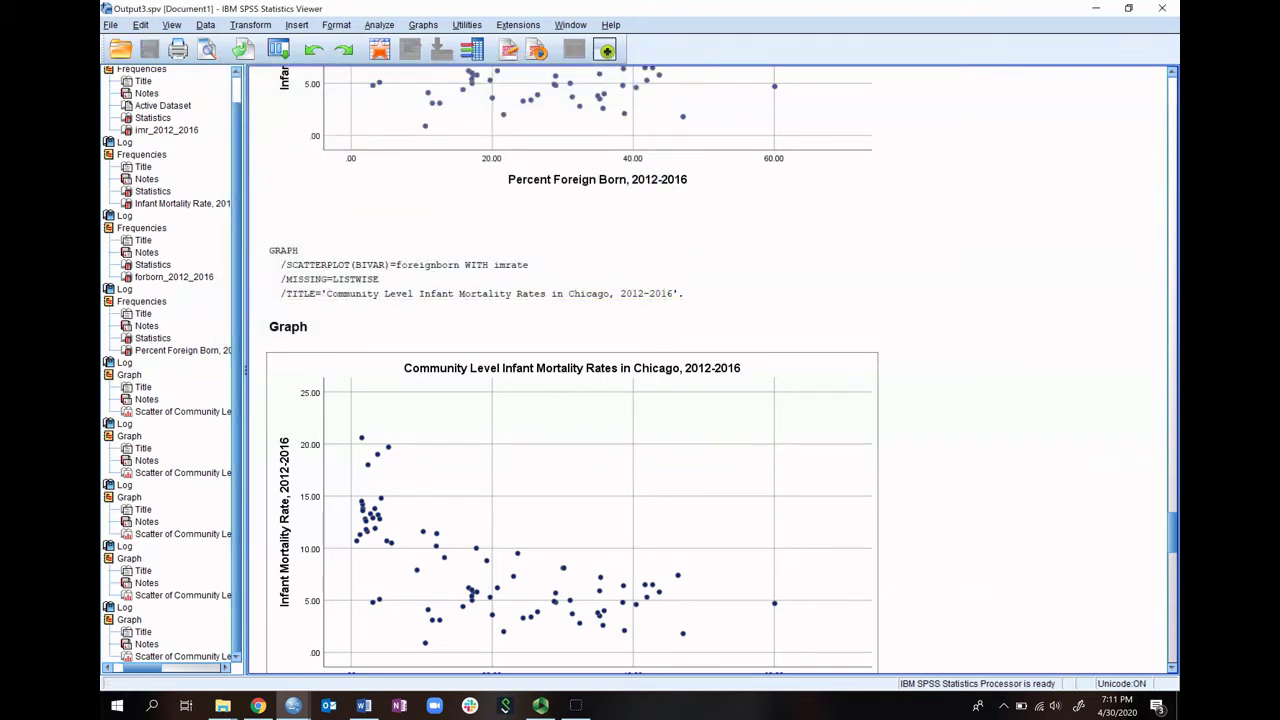
- Start exporting the output and set the objects to export to All visible
left_click(110, 25)
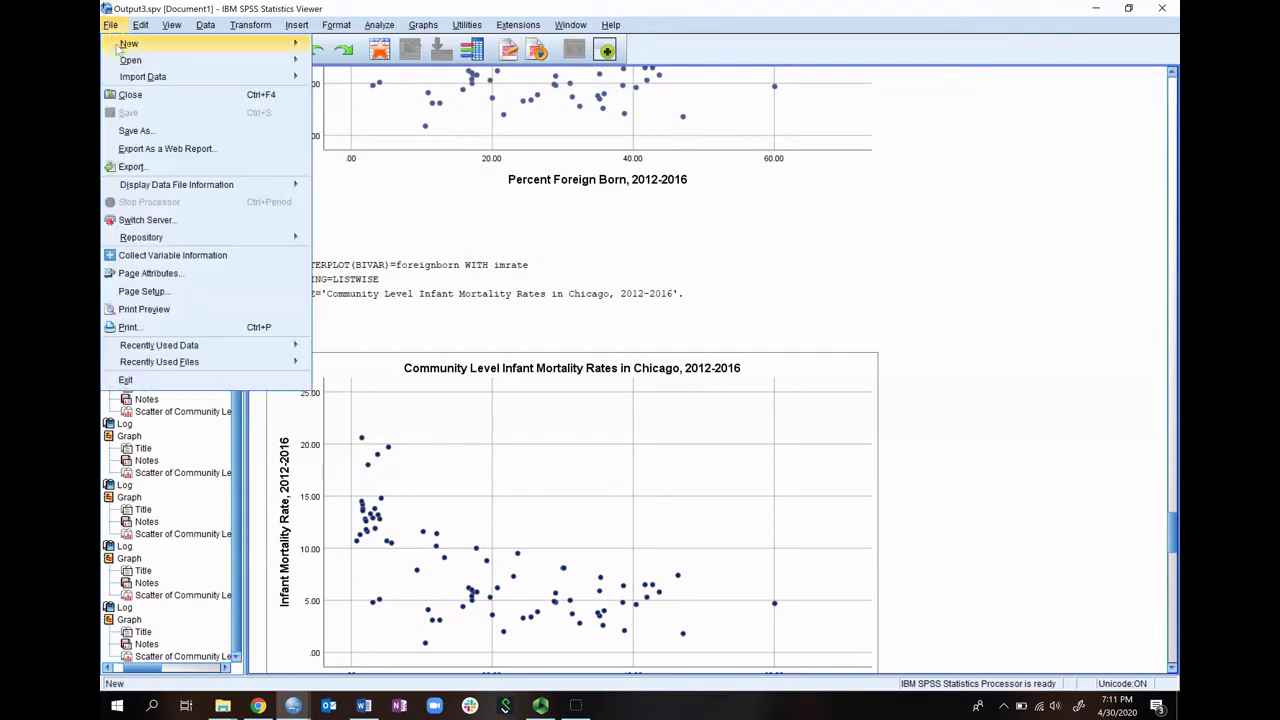
left_click(158, 172)
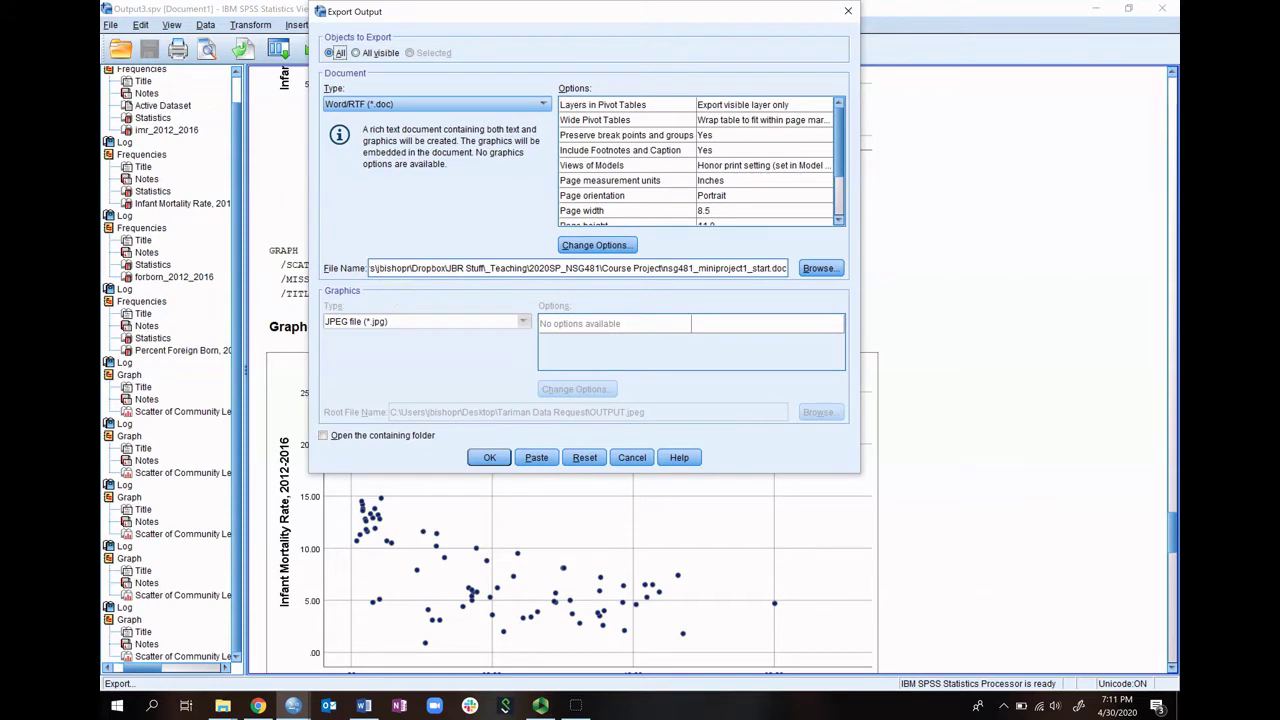
left_click(358, 54)
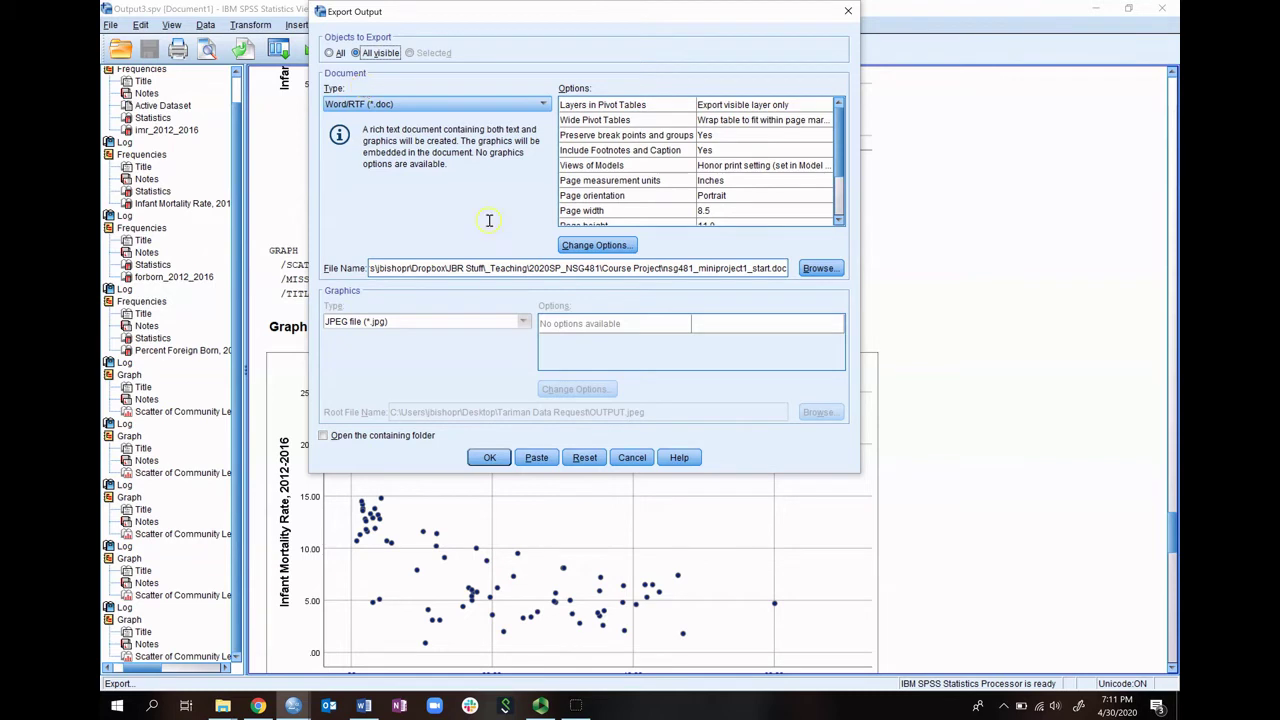
- Check the available export document types, trying None (Graphics only) and returning to Word/RTF (*.doc)
left_click(465, 105)
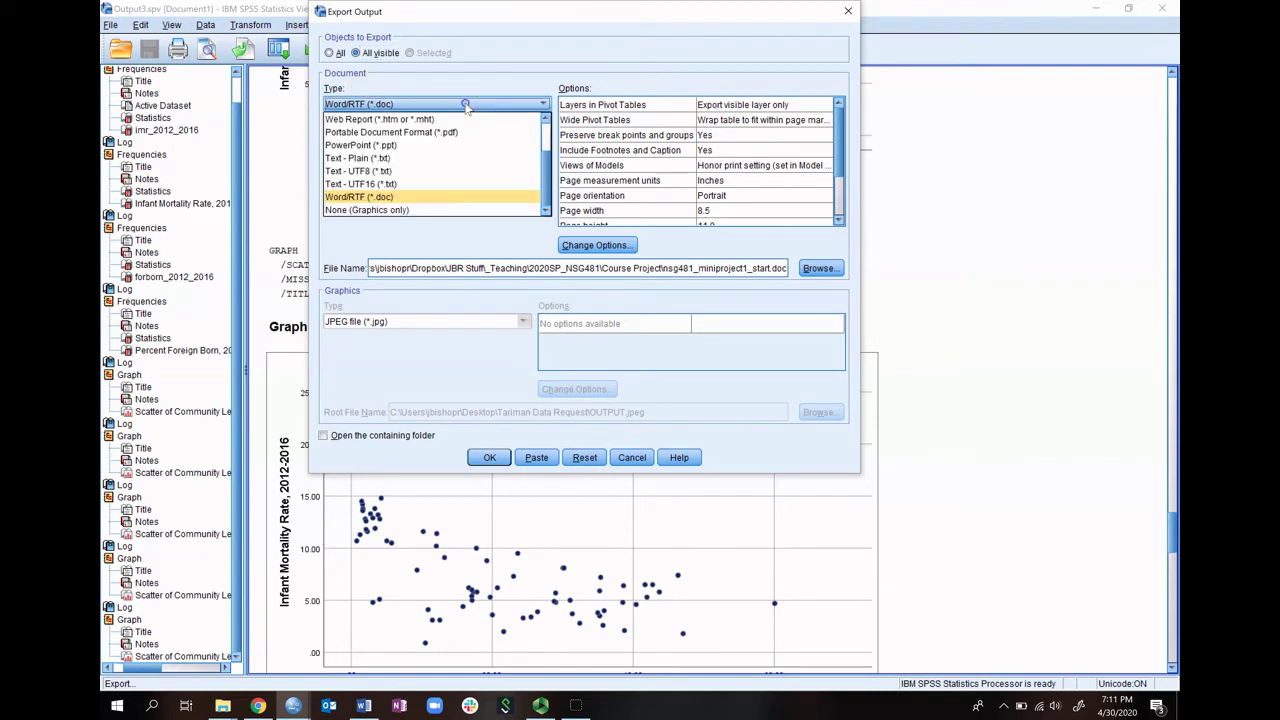
scroll(455, 148, "up", 2)
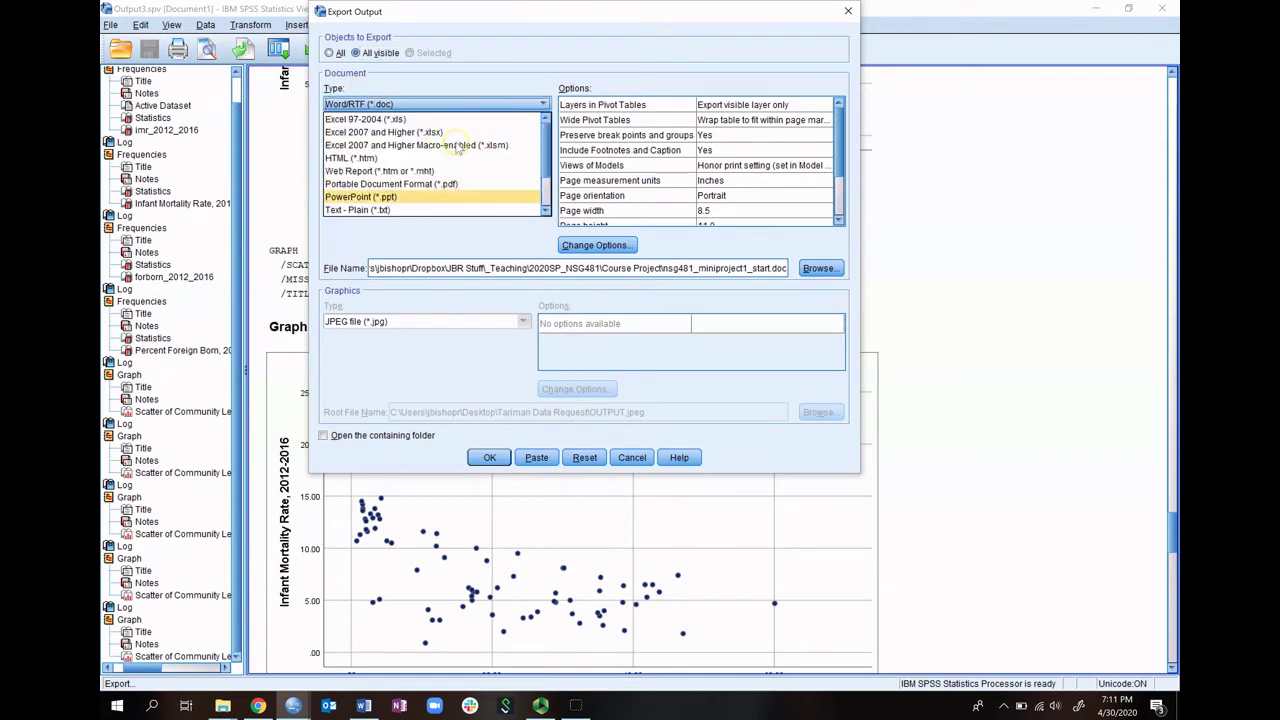
scroll(440, 145, "down", 2)
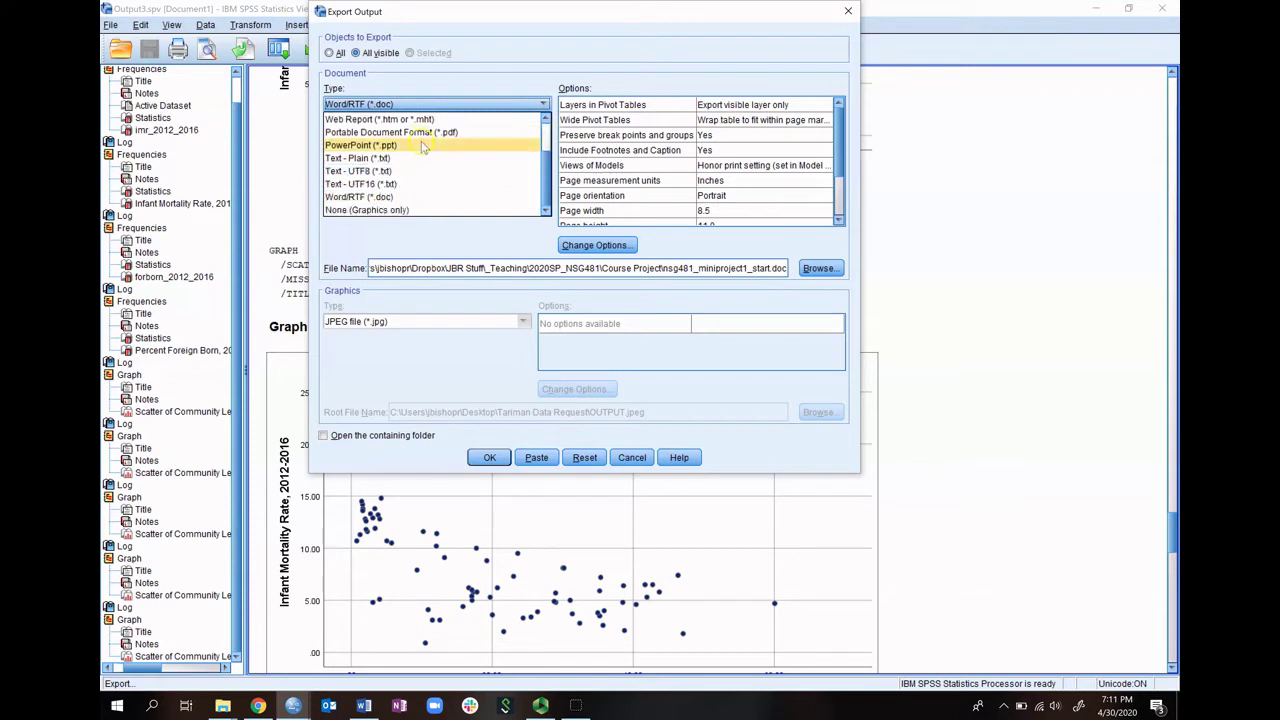
left_click(427, 211)
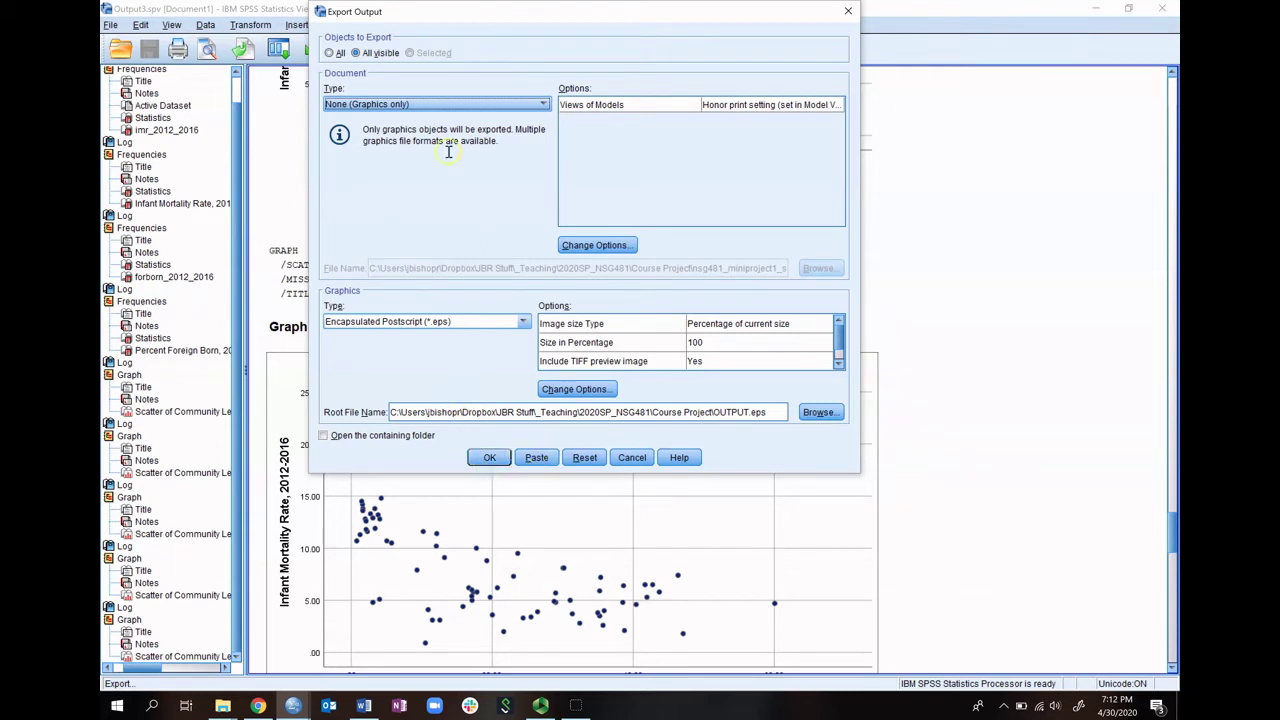
left_click(504, 106)
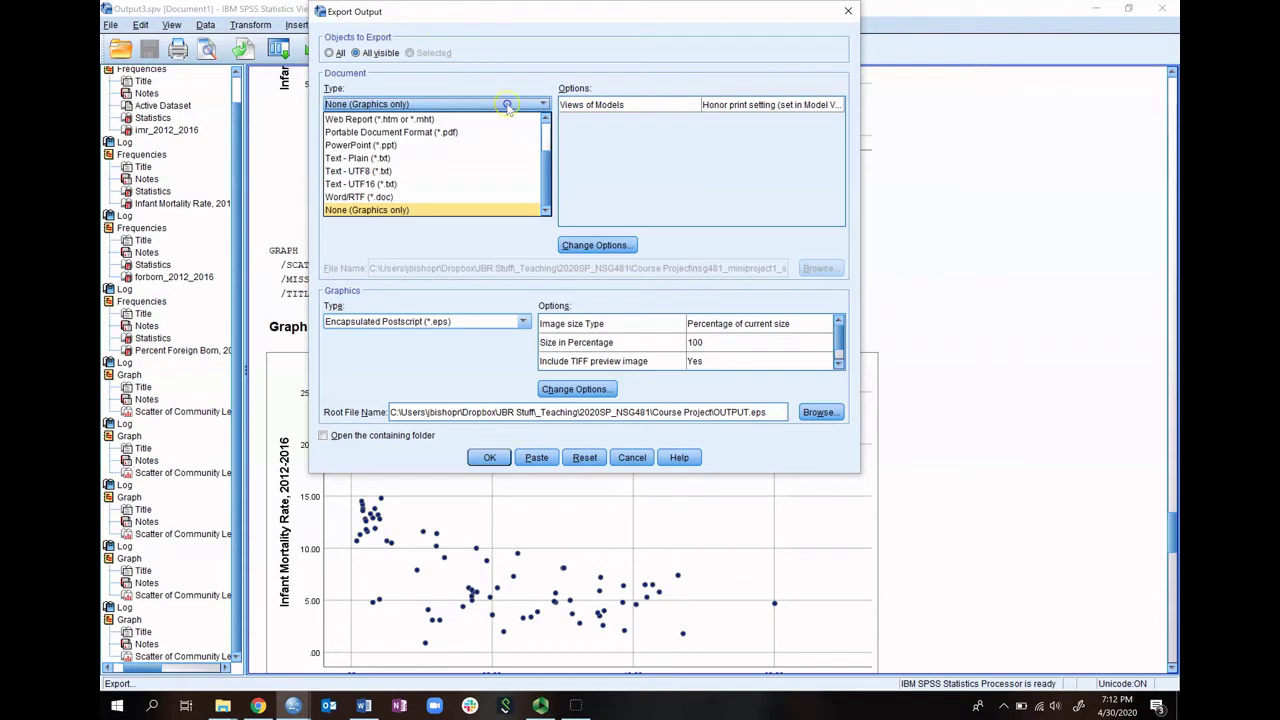
left_click(456, 196)
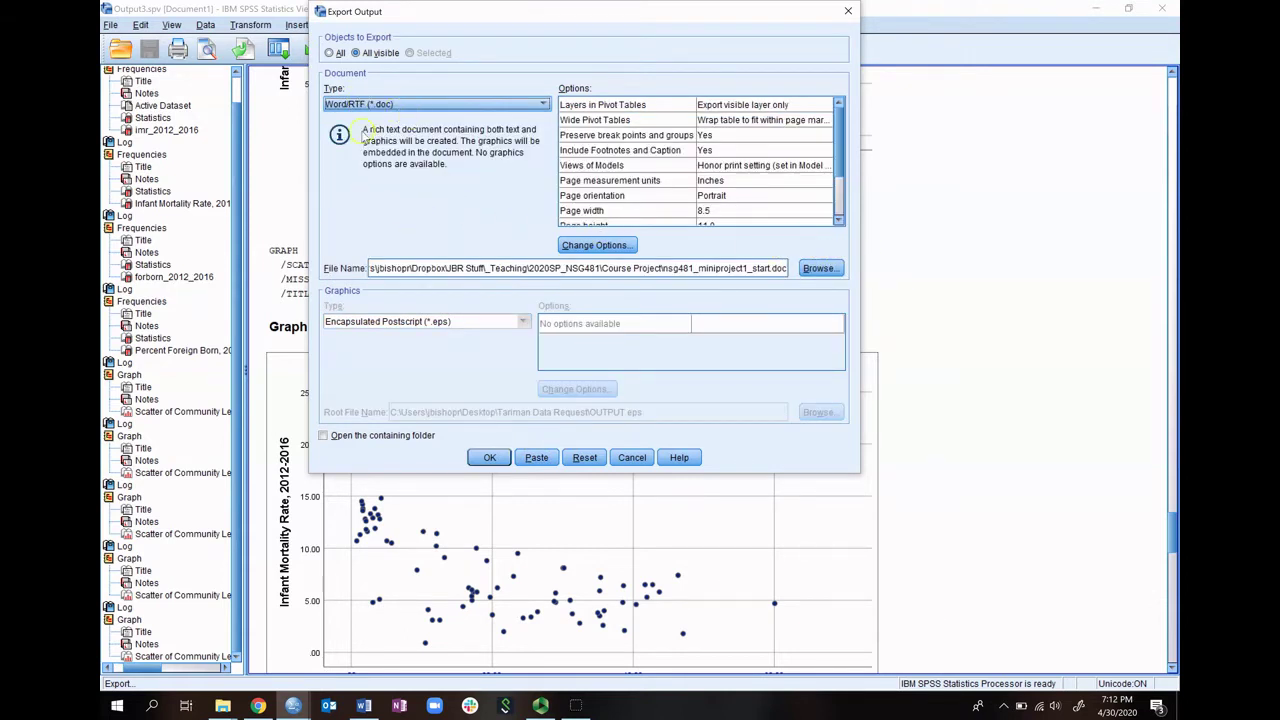
left_click(826, 270)
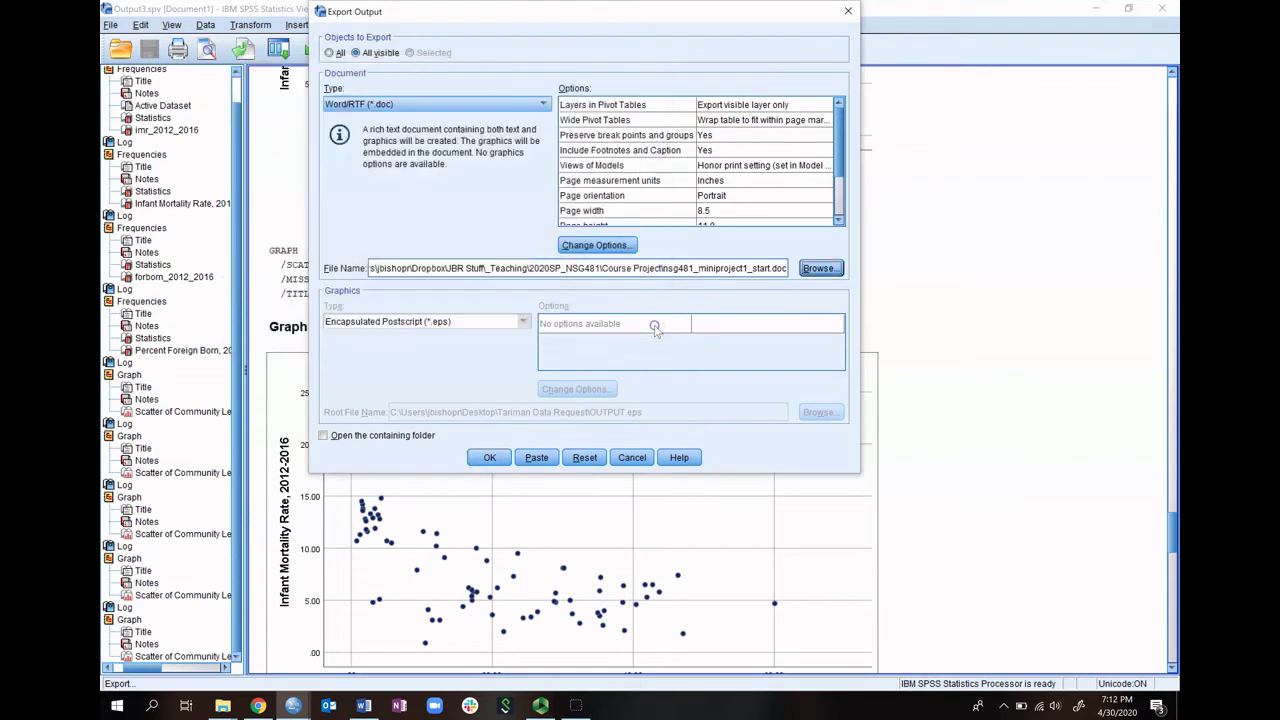
left_click(655, 328)
left_click(773, 268)
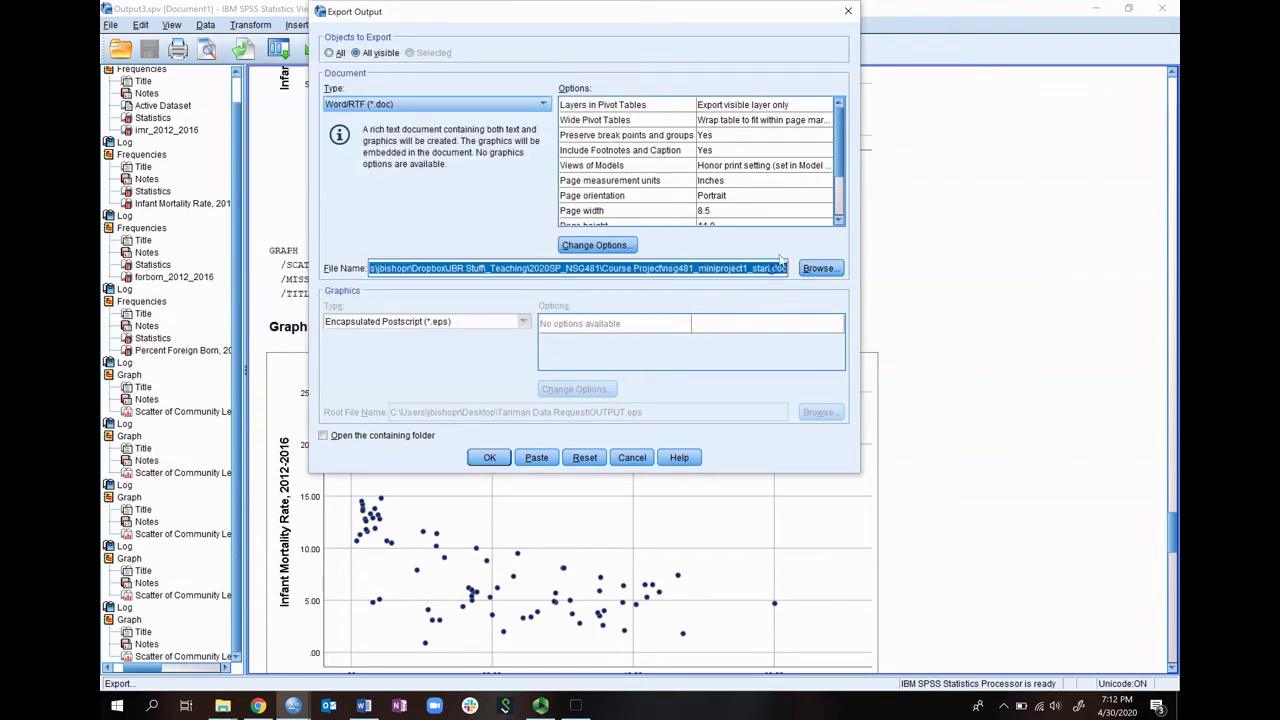
left_click(771, 263)
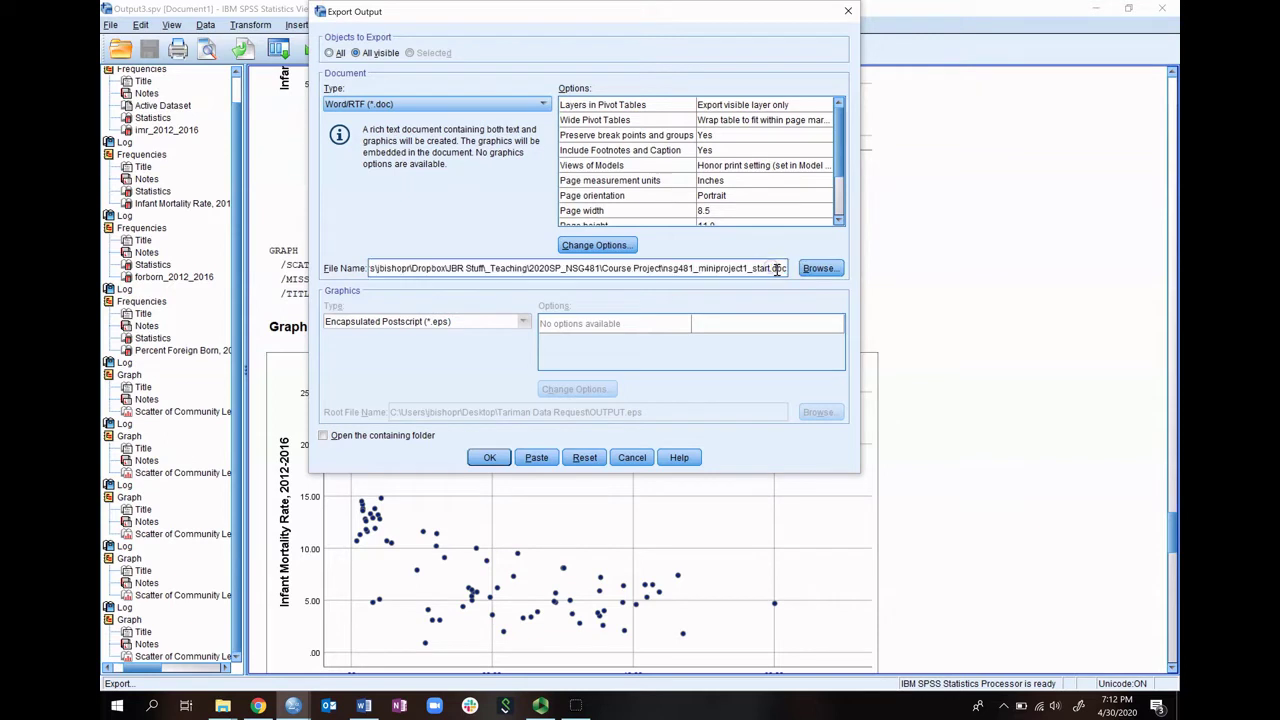
- Export the visible output as a Word/RTF document named scatterplots in the Course Project folder
left_click(820, 268)
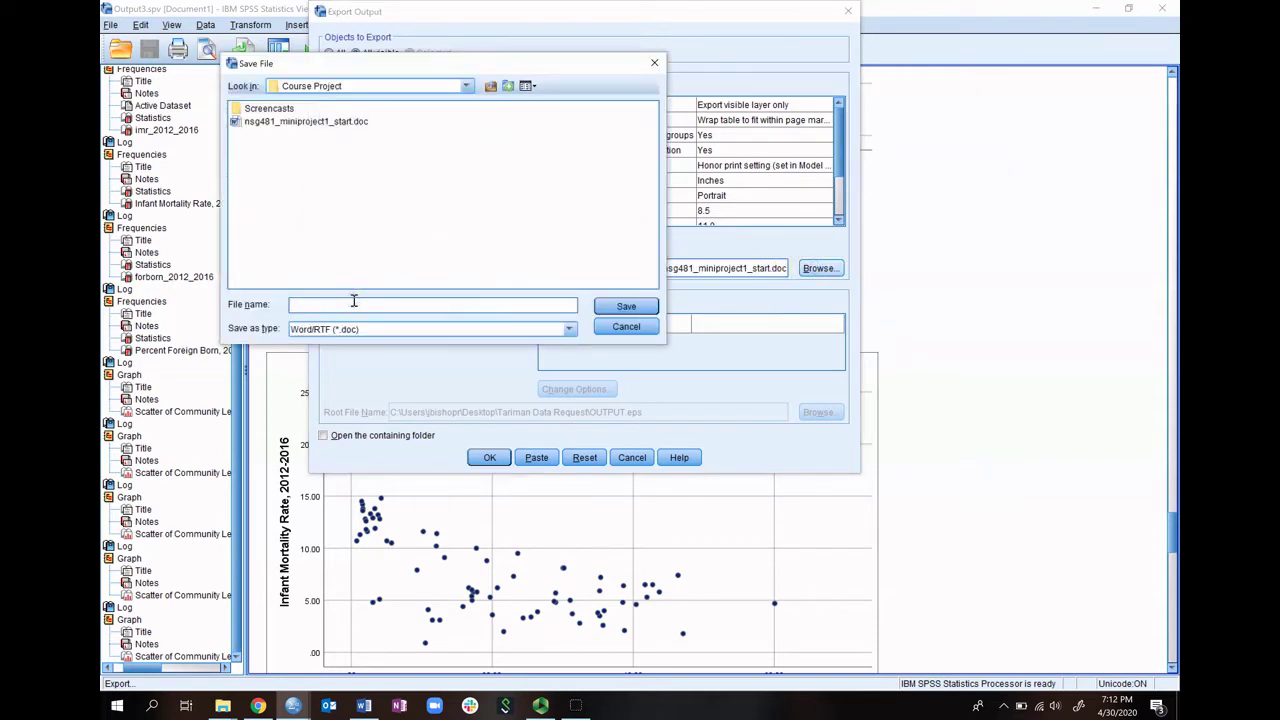
left_click(353, 304)
type("scatterplots")
key("Return")
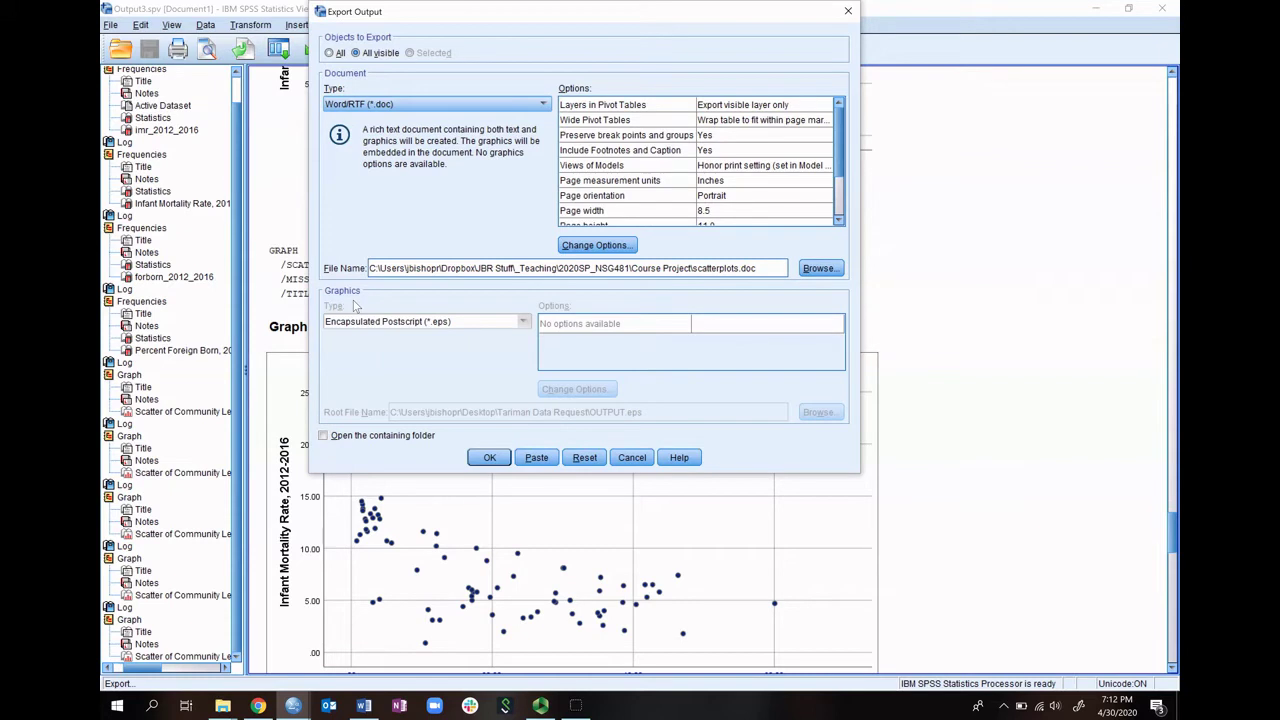
left_click(490, 458)
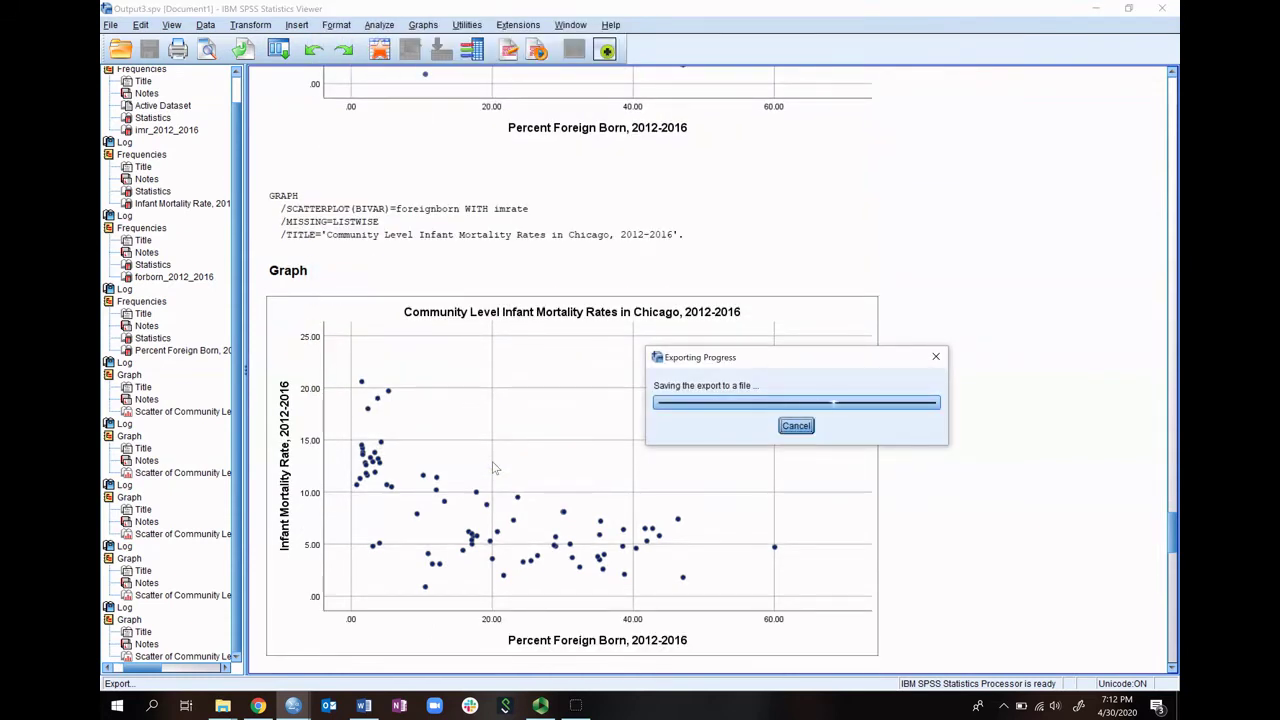
- Look through the exported output's contents, from the opening syntax and frequency tables to the scatterplot section
scroll(640, 308, "down", 3)
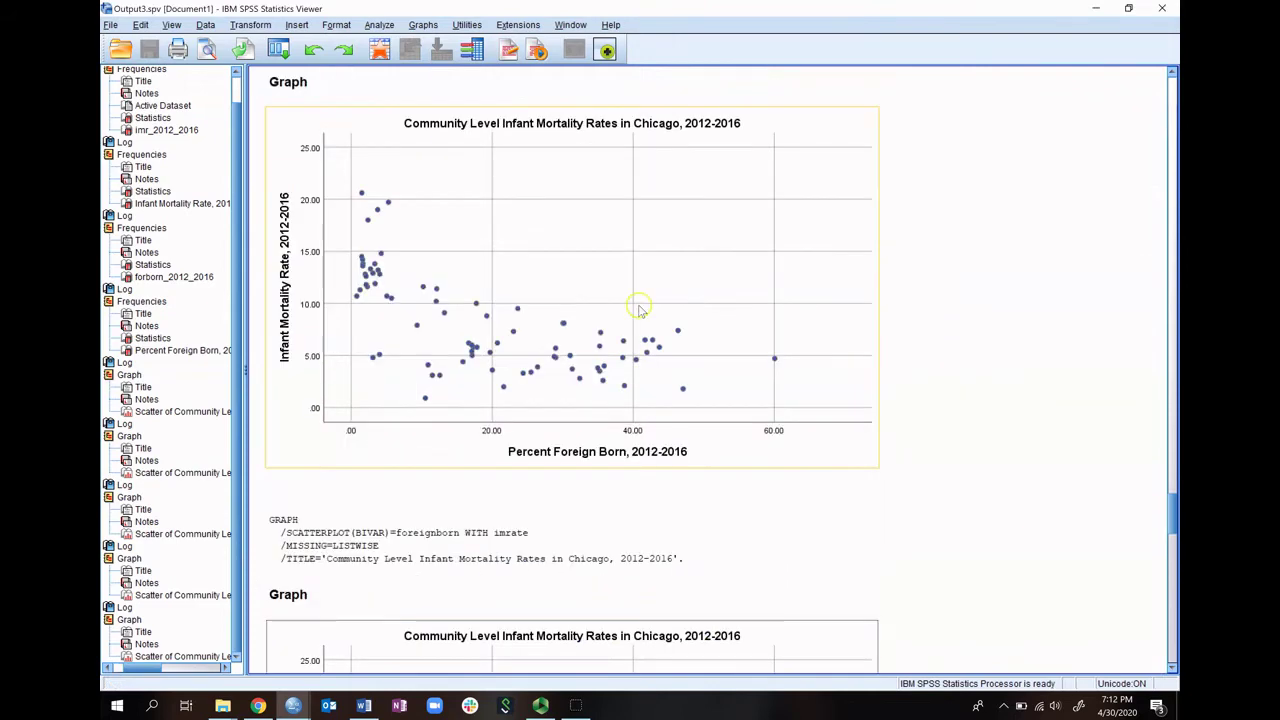
scroll(640, 308, "up", 20)
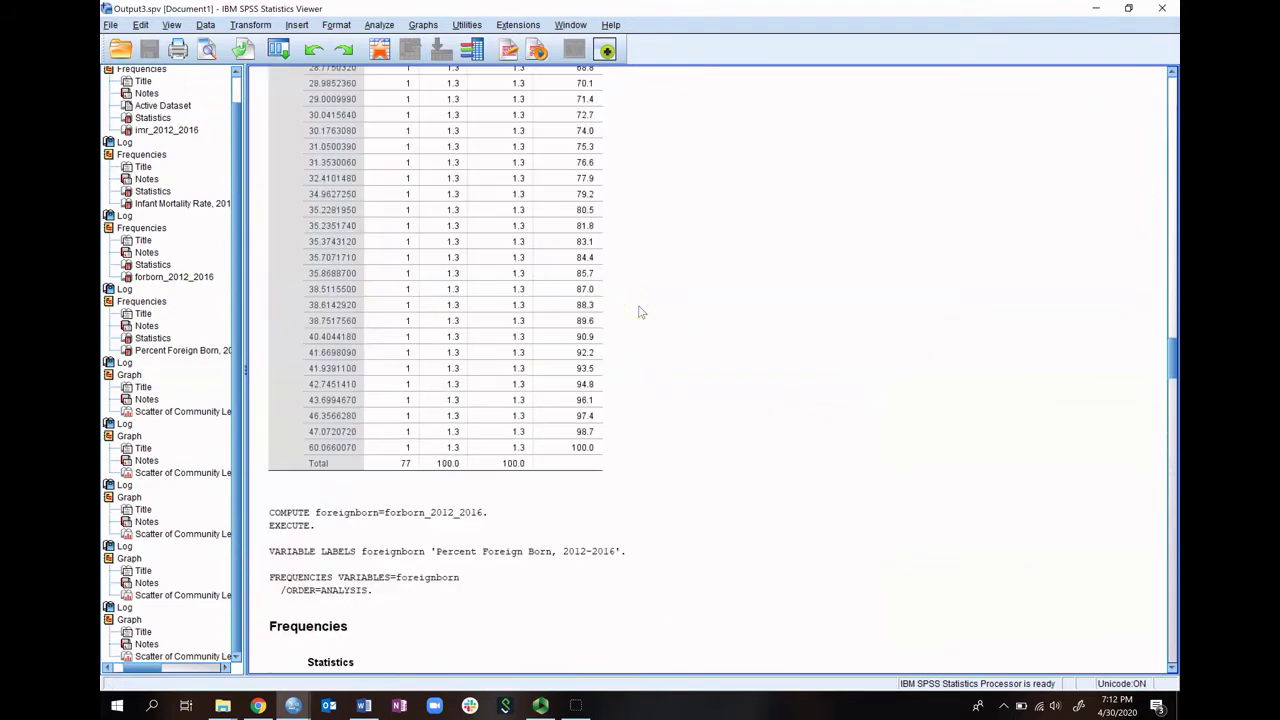
scroll(641, 312, "up", 20)
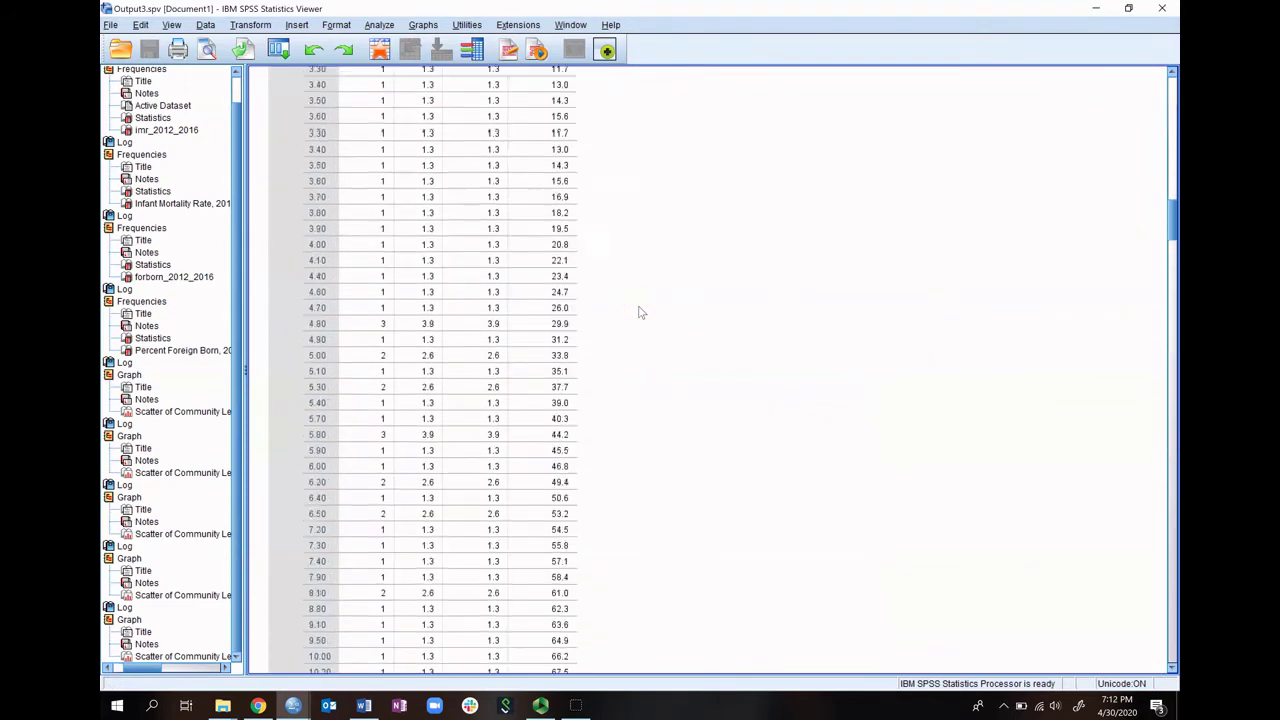
scroll(641, 312, "up", 20)
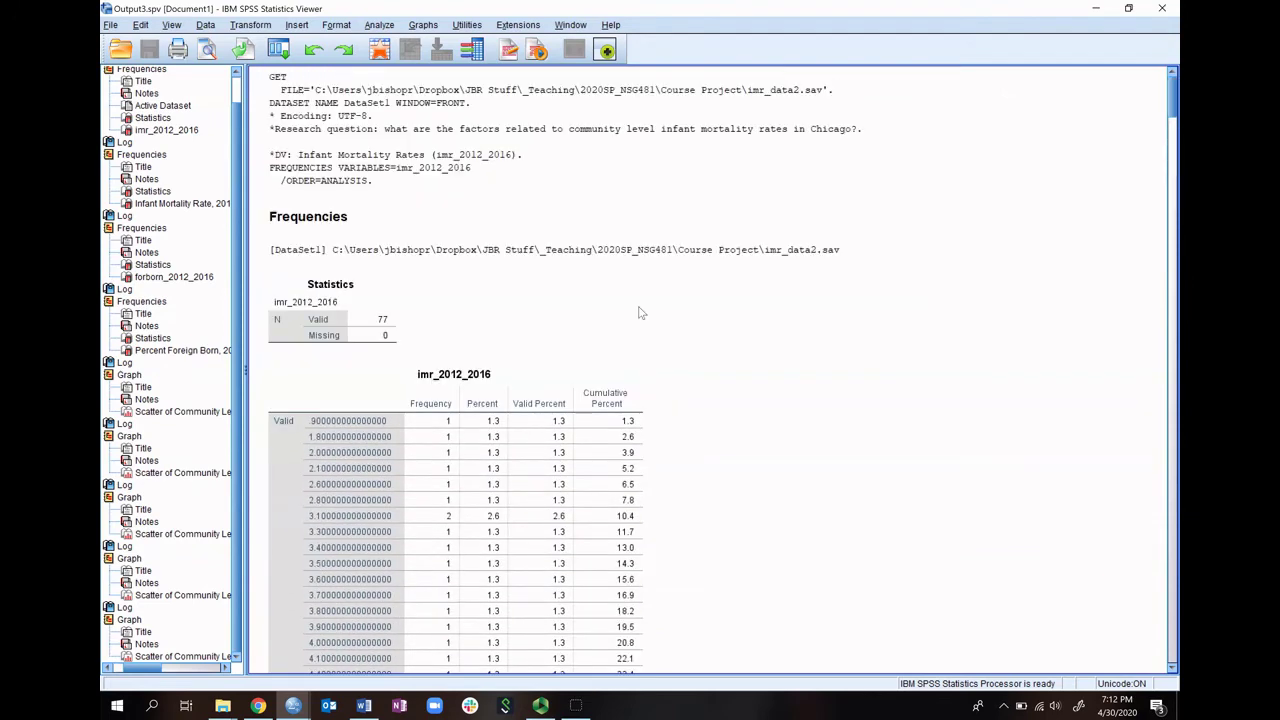
scroll(641, 313, "down", 20)
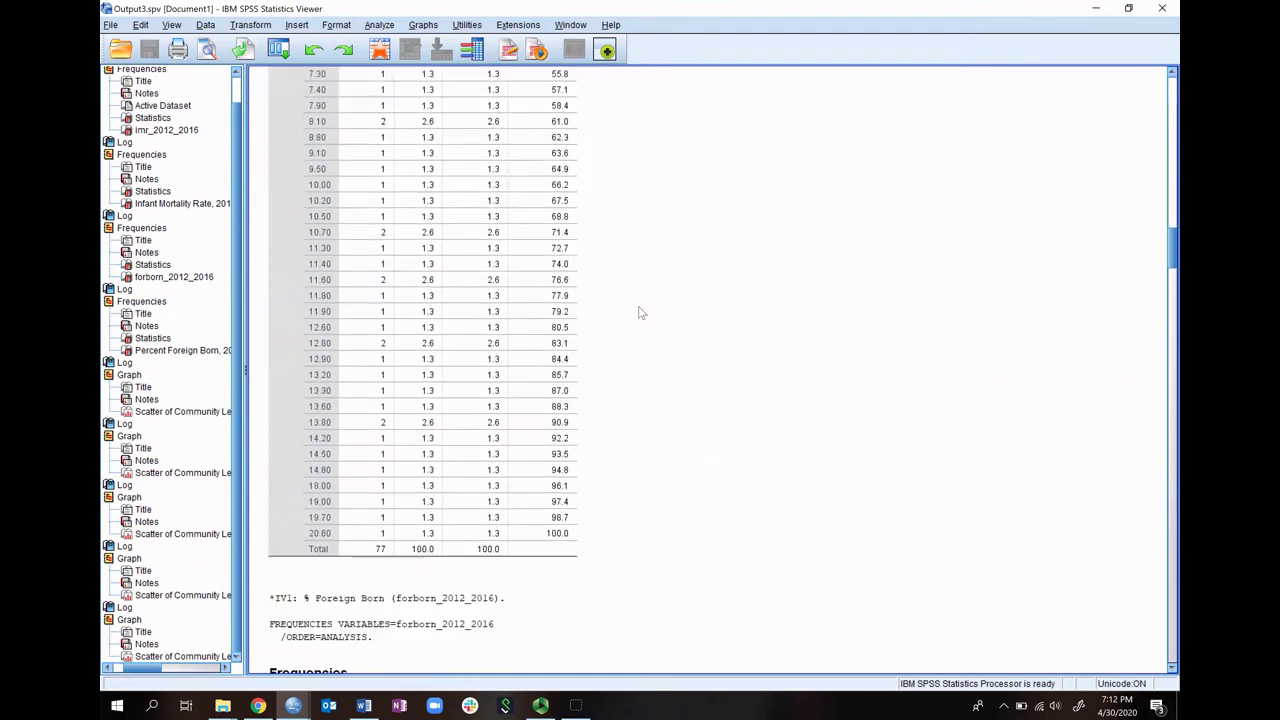
scroll(641, 313, "up", 2)
scroll(641, 313, "down", 20)
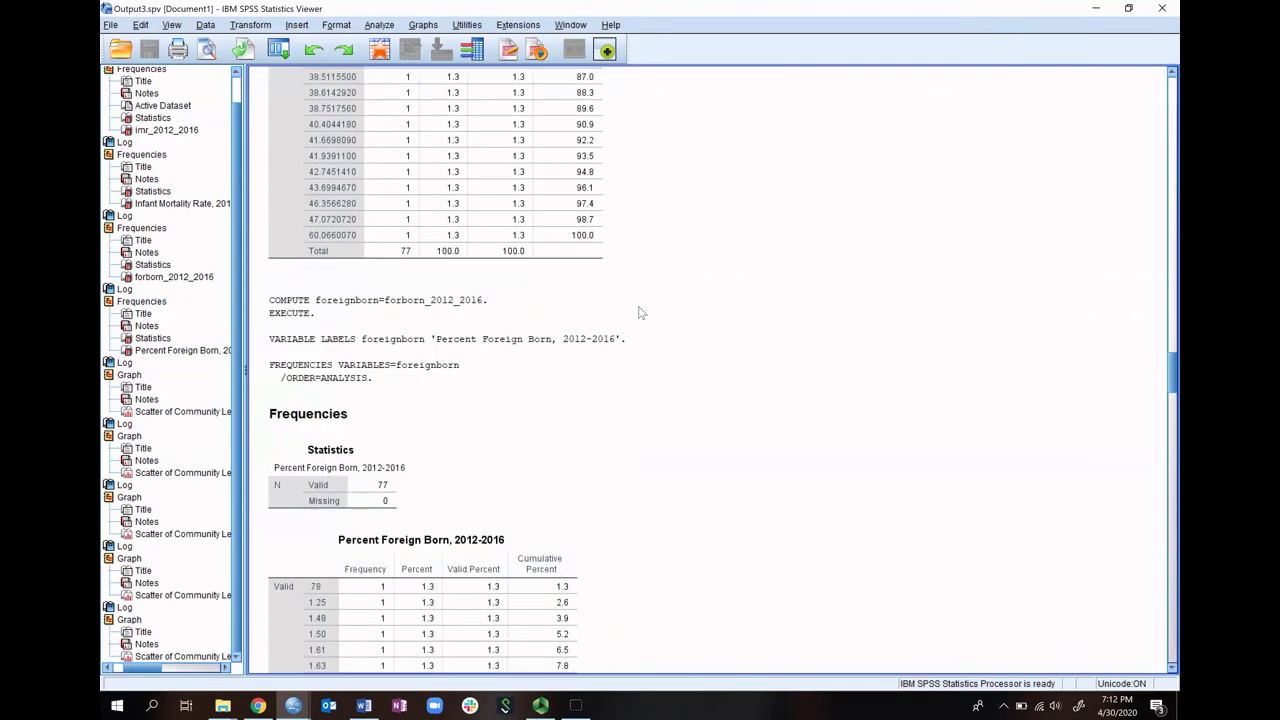
scroll(641, 313, "down", 20)
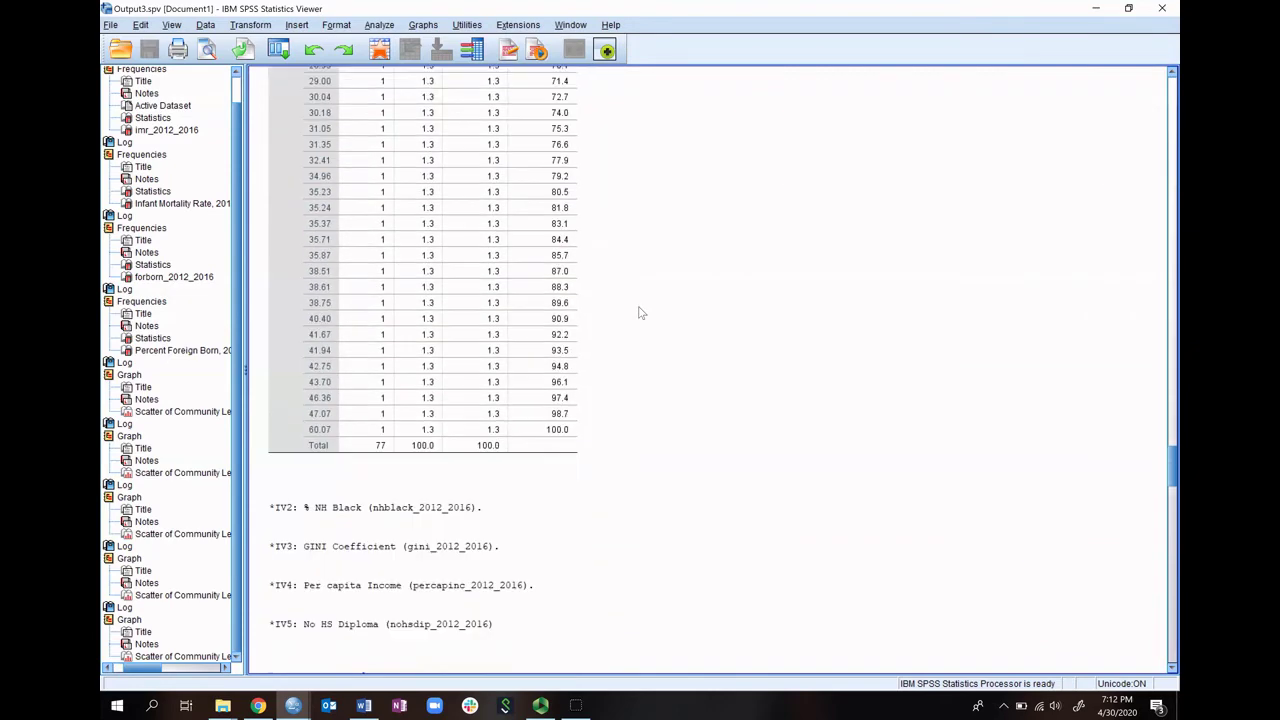
- Switch to File Explorer and open the exported scatterplots document from the Course Project folder in Word
left_click(468, 705)
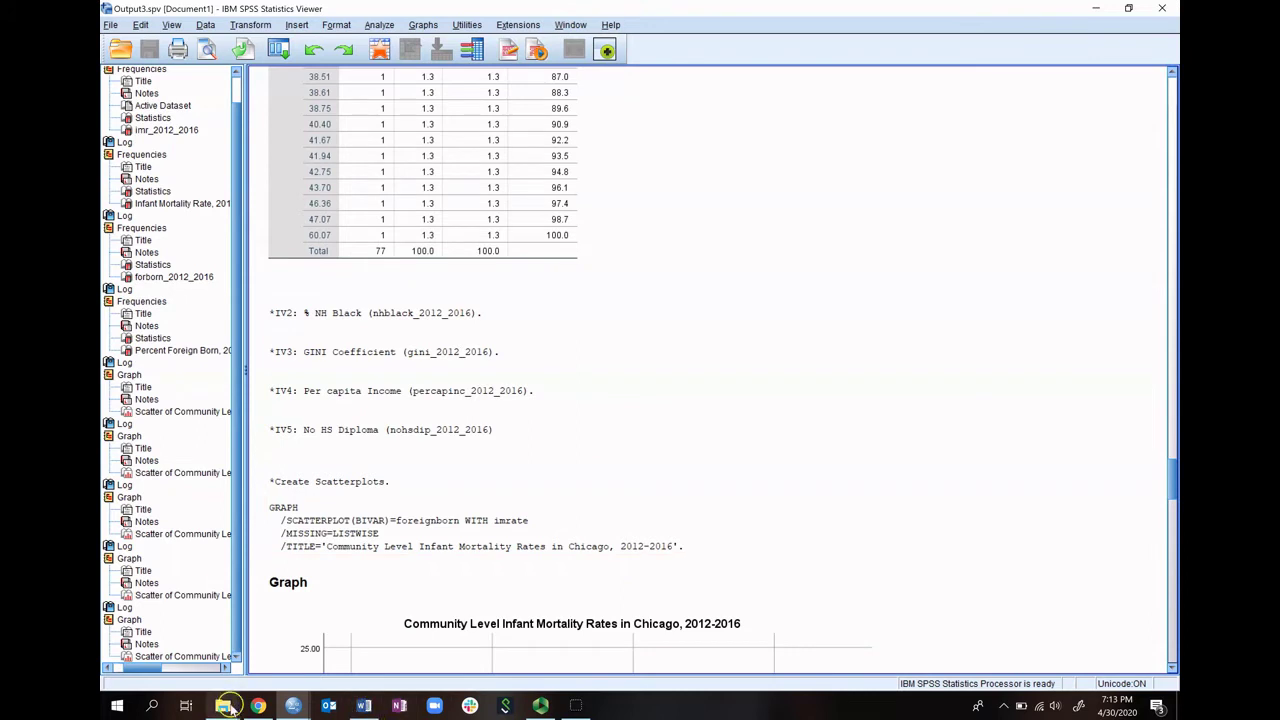
left_click(226, 706)
left_click(188, 644)
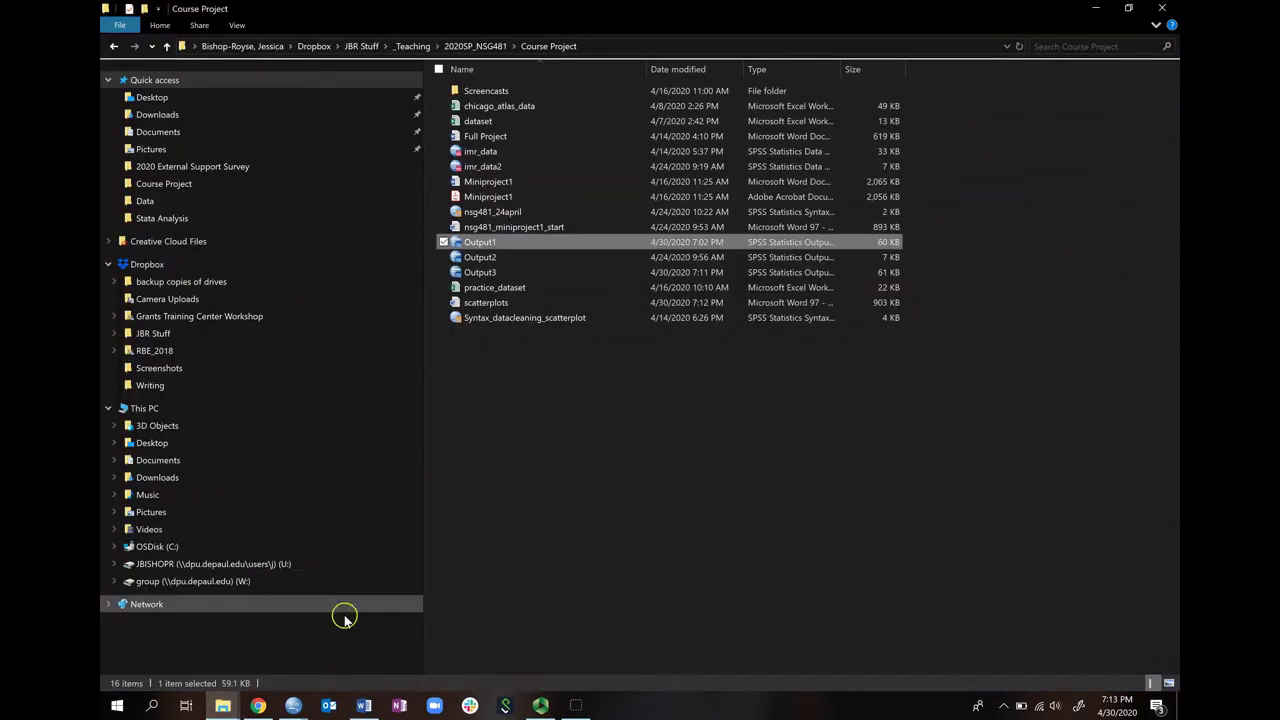
left_click(512, 305)
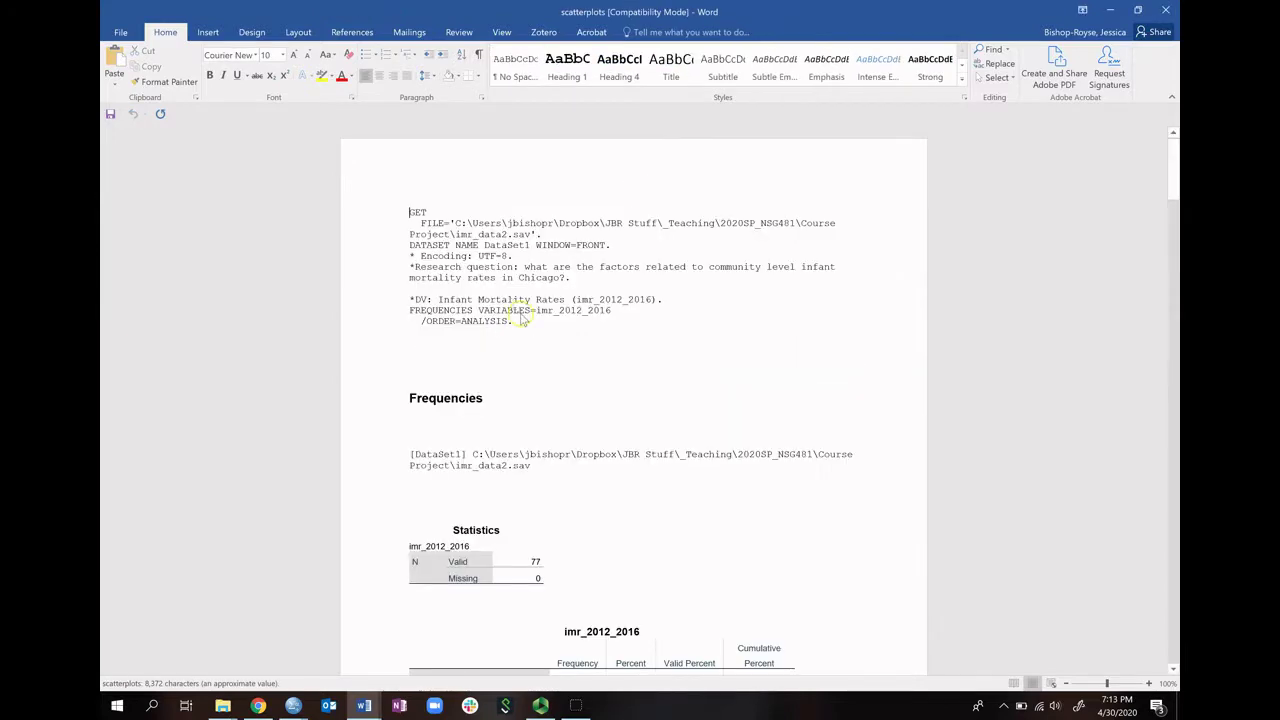
- Look through the exported Word document and place the cursor under the Graph heading in the Create Scatterplots section
scroll(616, 375, "down", 8)
scroll(616, 375, "down", 15)
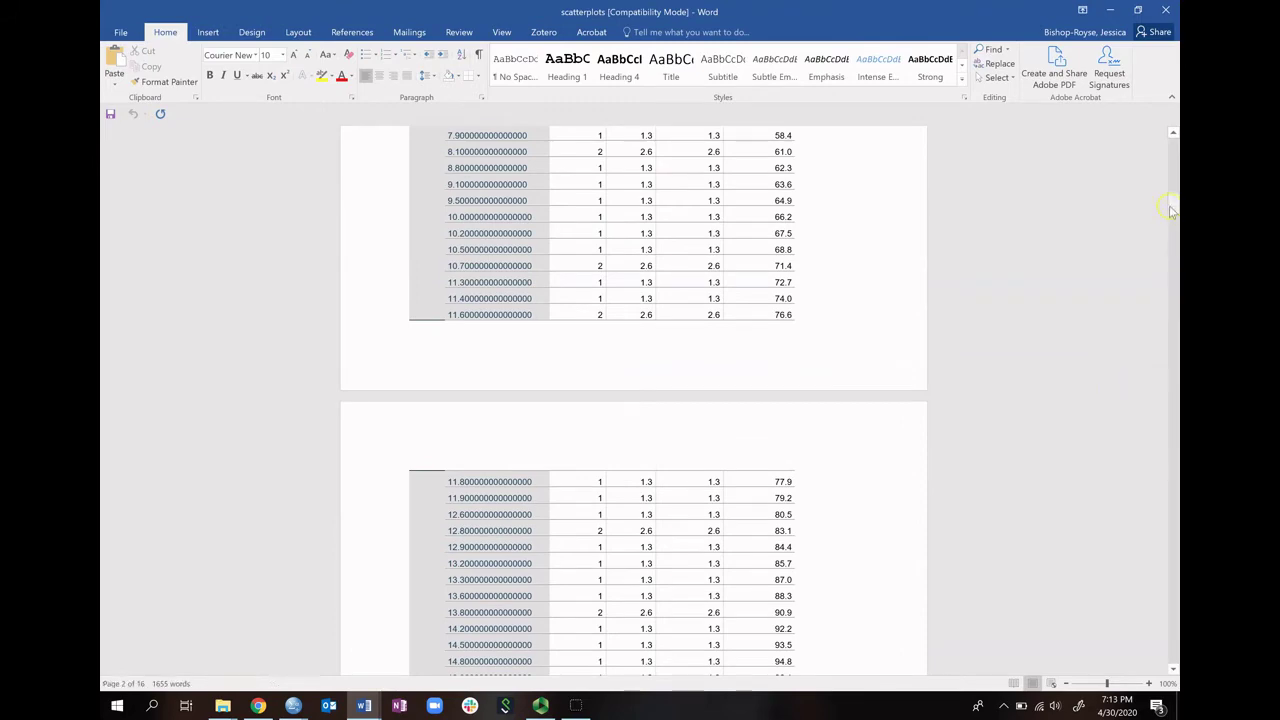
left_click_drag(1171, 210, 1158, 492)
left_click(590, 385)
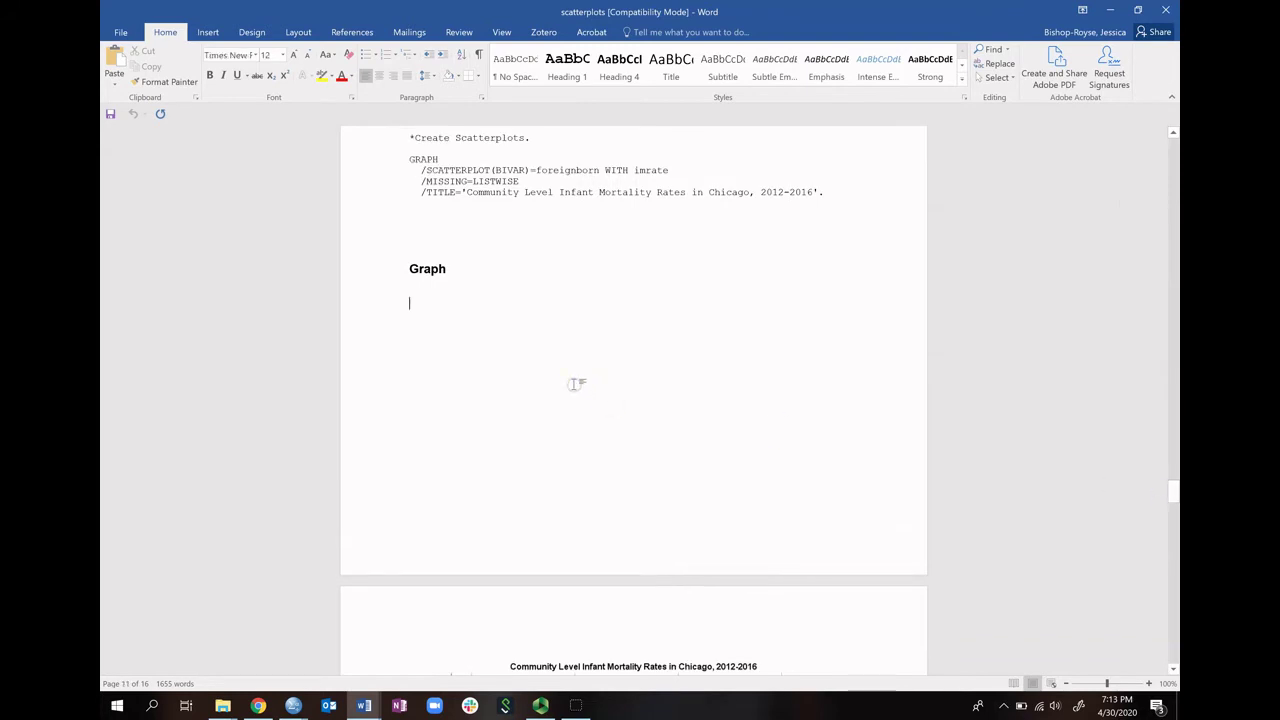
- Delete all the syntax, frequency tables and other output that precede the first scatterplot's Graph heading
left_click_drag(826, 192, 380, 176)
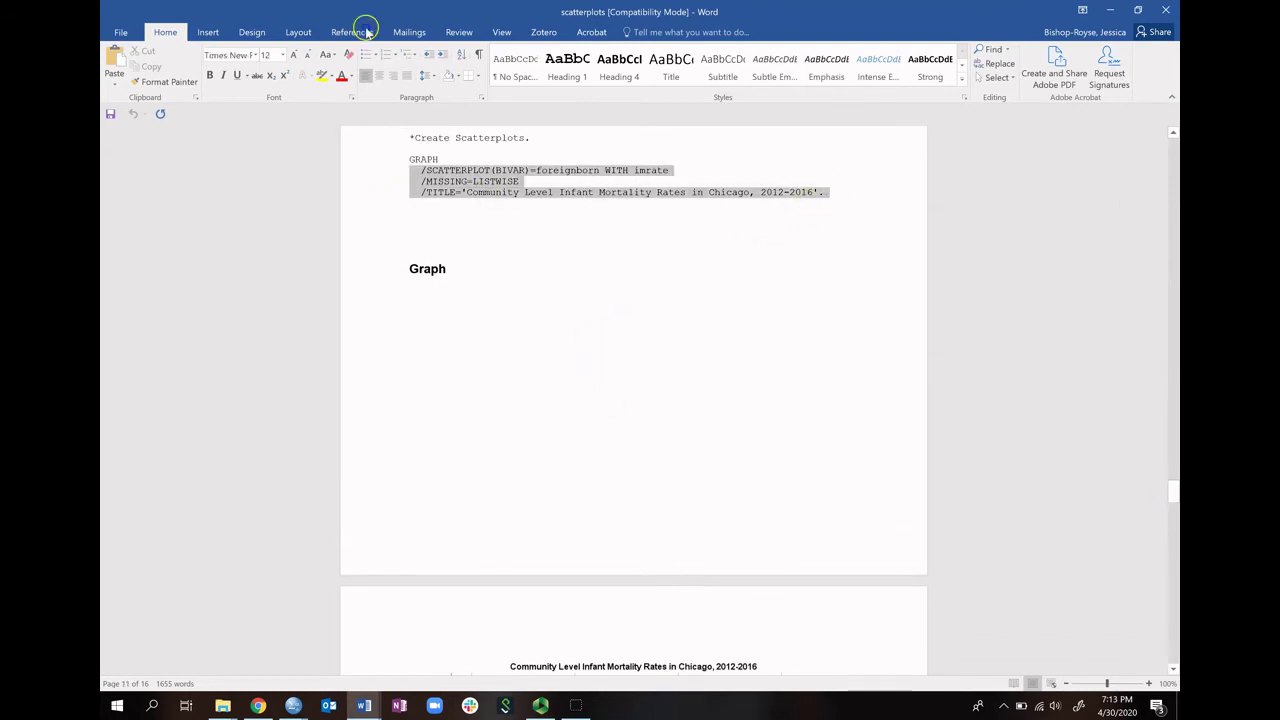
left_click_drag(366, 30, 366, 30)
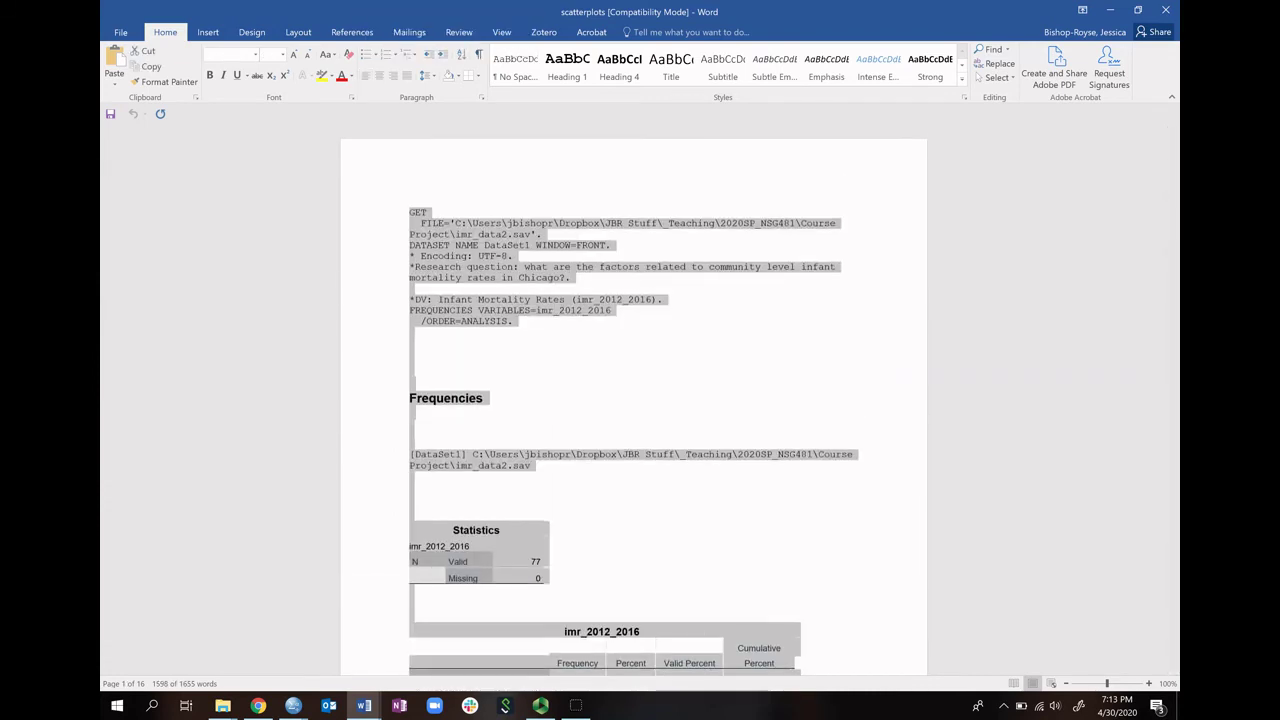
key("Delete")
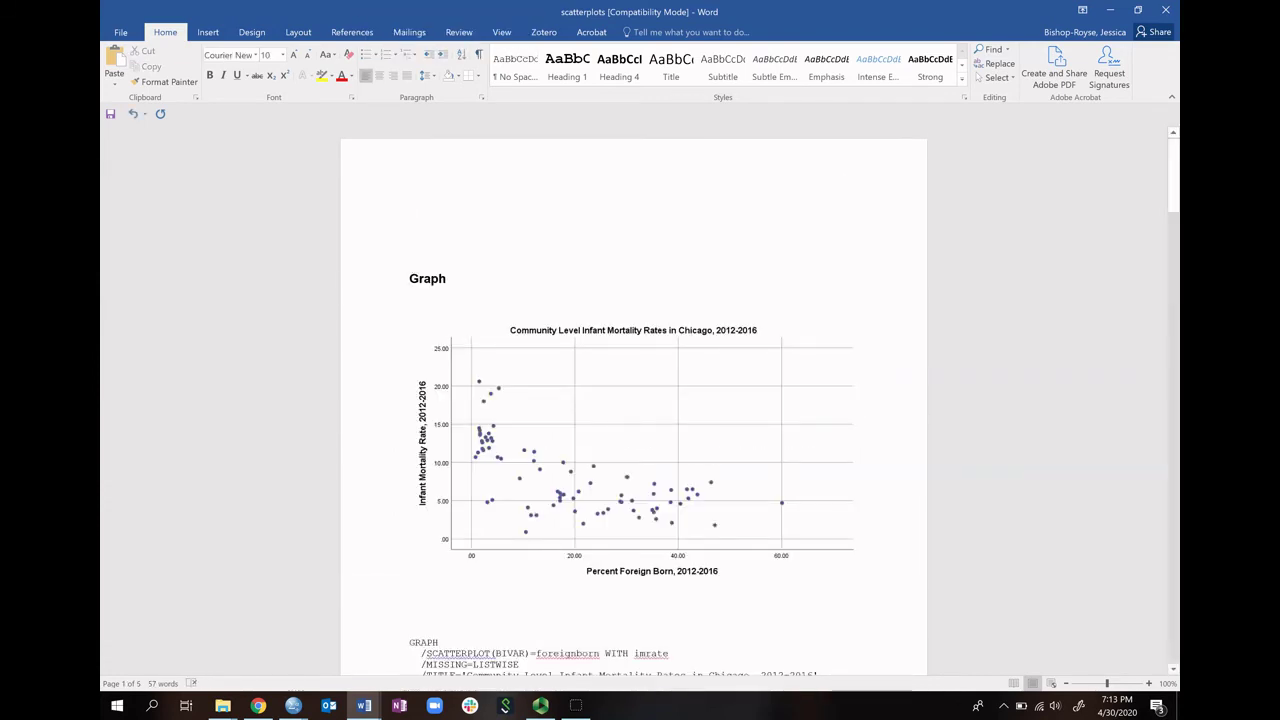
- Delete the GRAPH syntax blocks below the first and second scatterplots and return to the start of the document
scroll(470, 232, "down", 8)
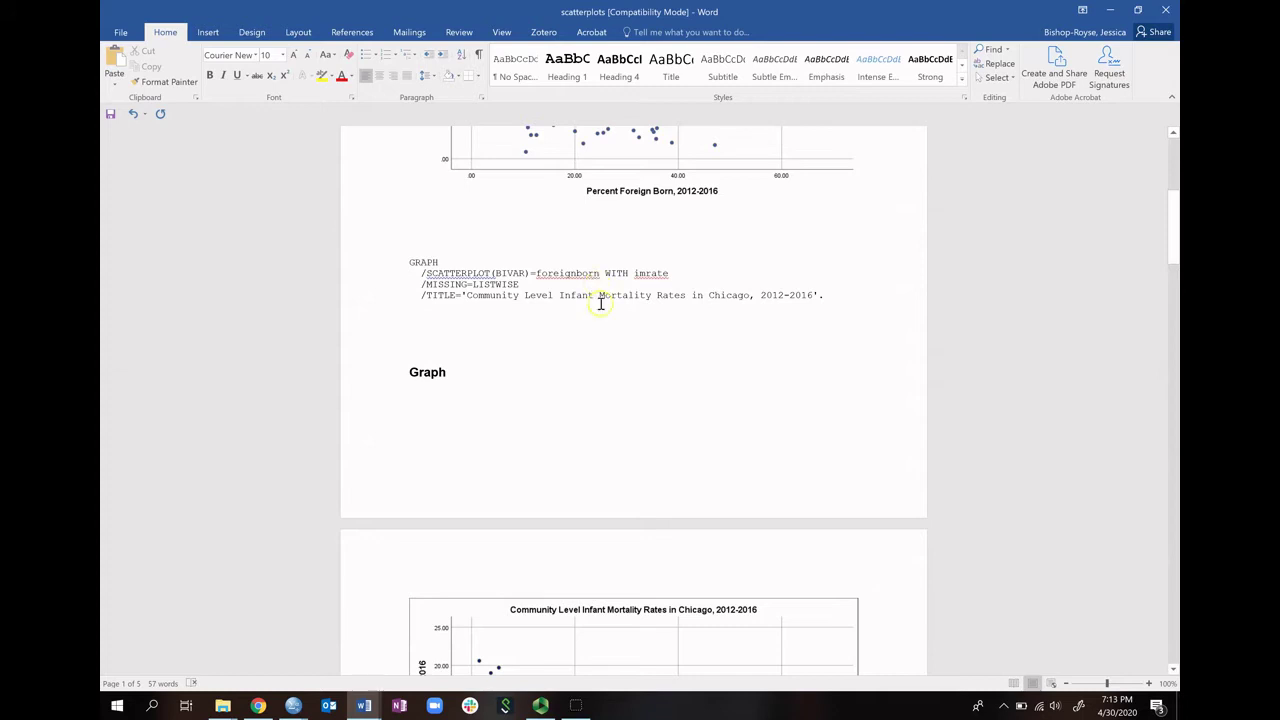
left_click_drag(843, 289, 410, 262)
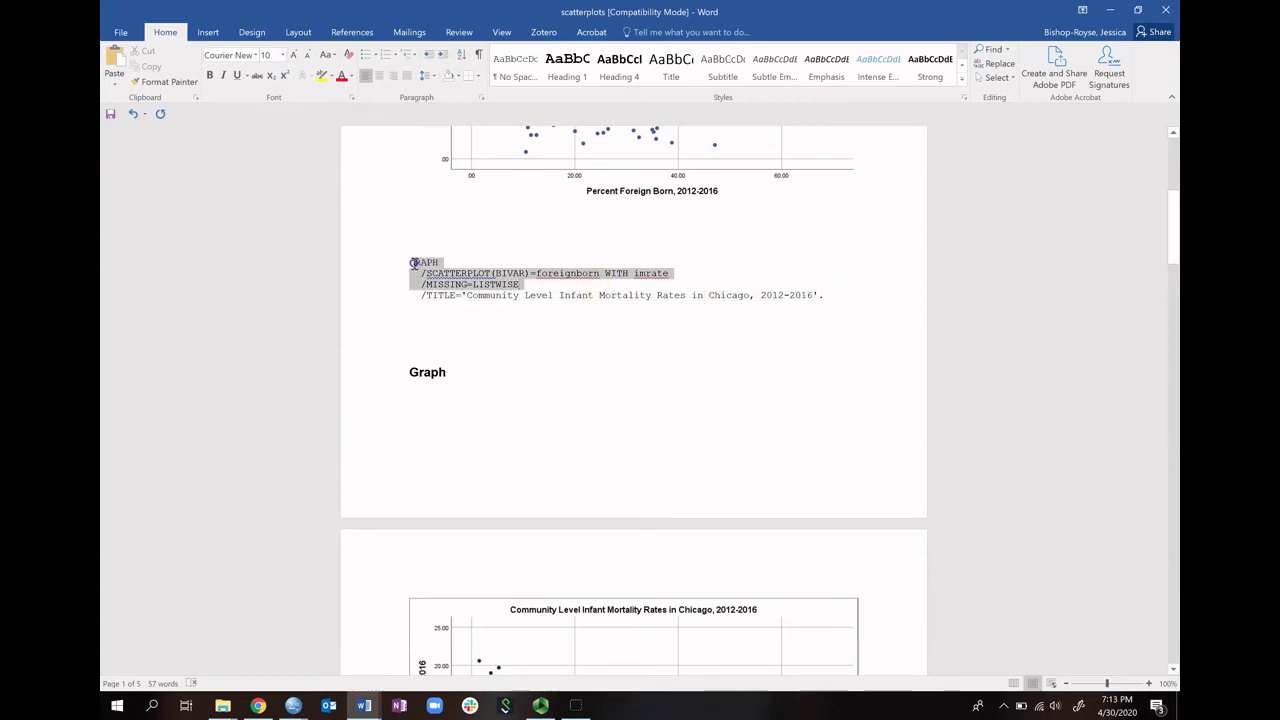
left_click_drag(452, 315, 395, 265)
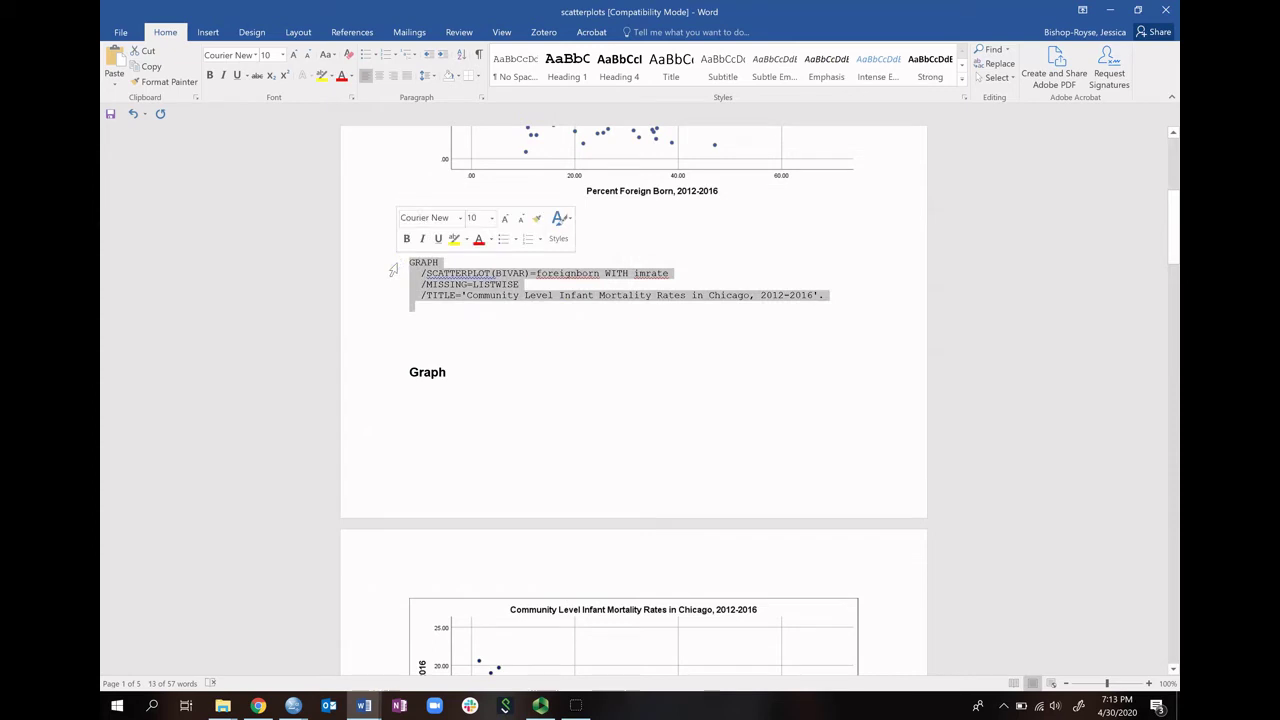
key("Delete")
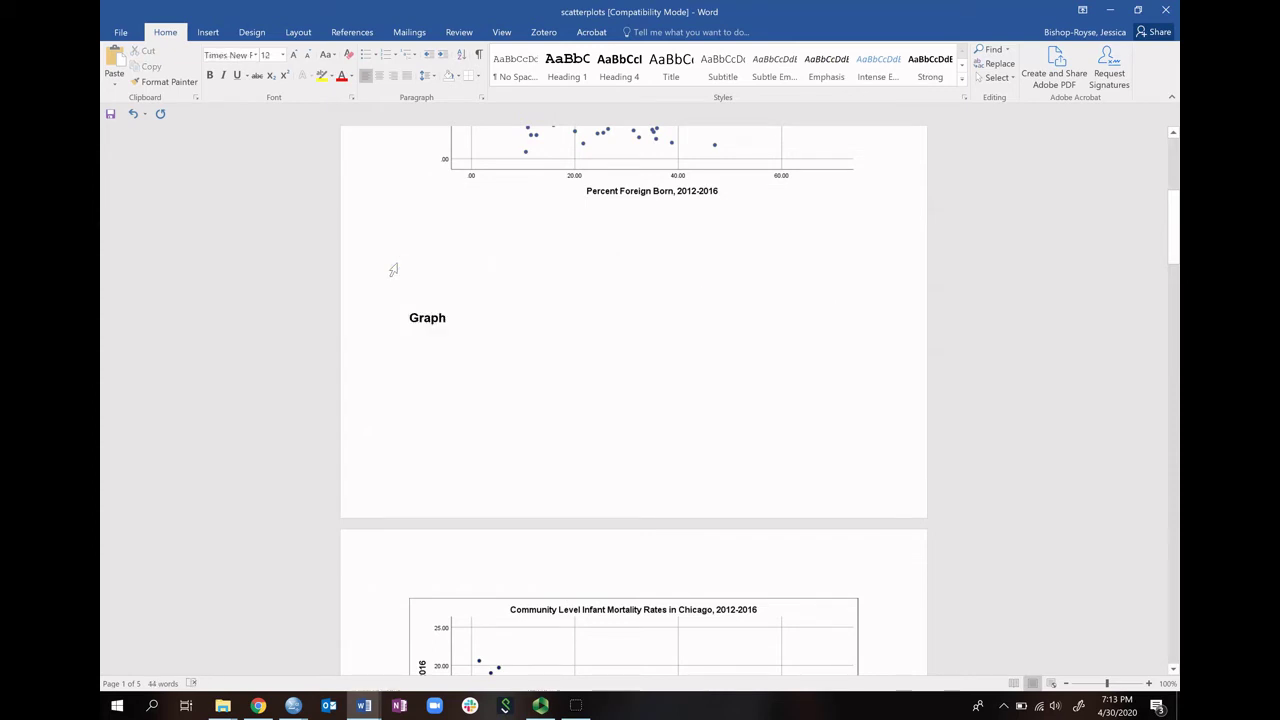
scroll(457, 323, "down", 8)
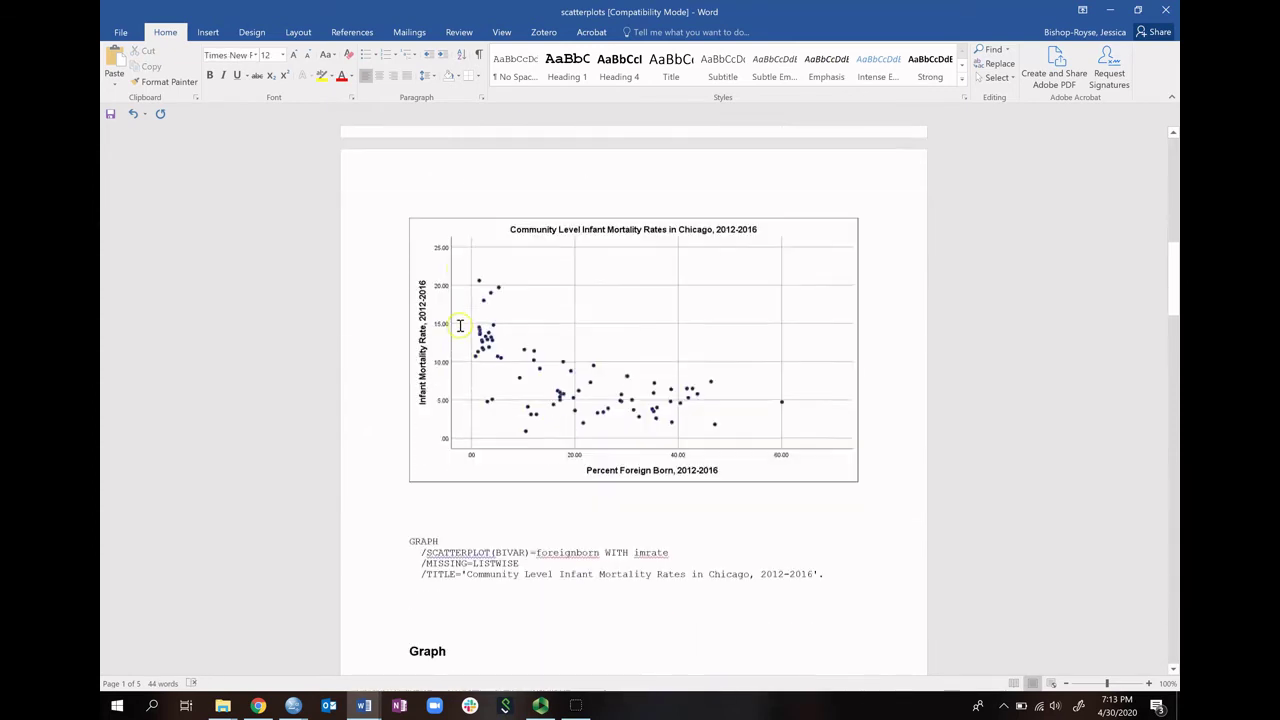
left_click_drag(480, 497, 400, 443)
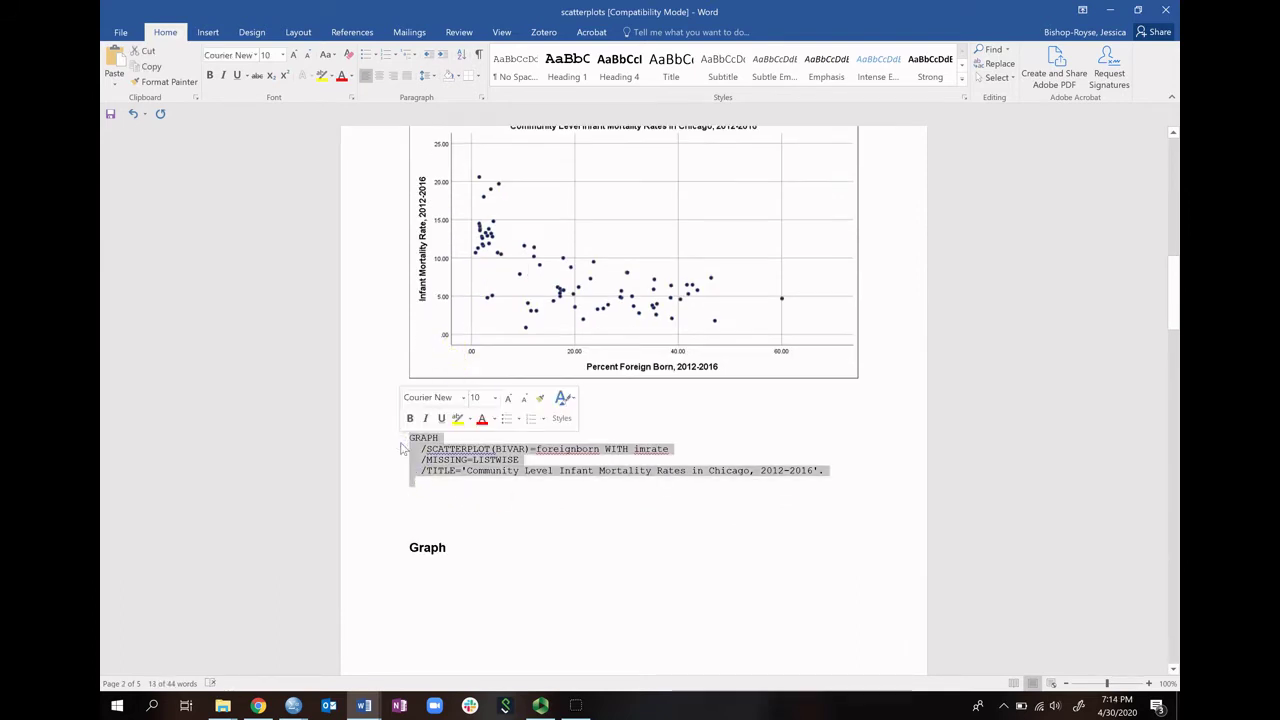
key("Delete")
scroll(540, 420, "up", 14)
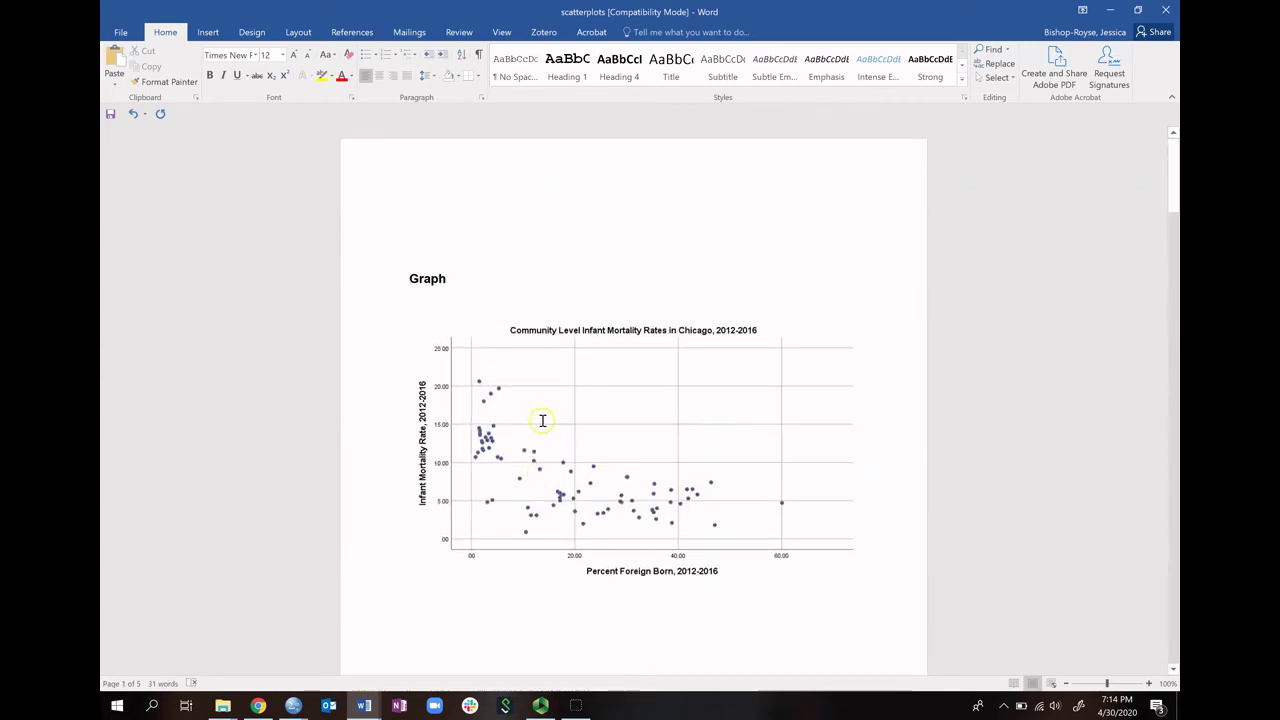
left_click(546, 423)
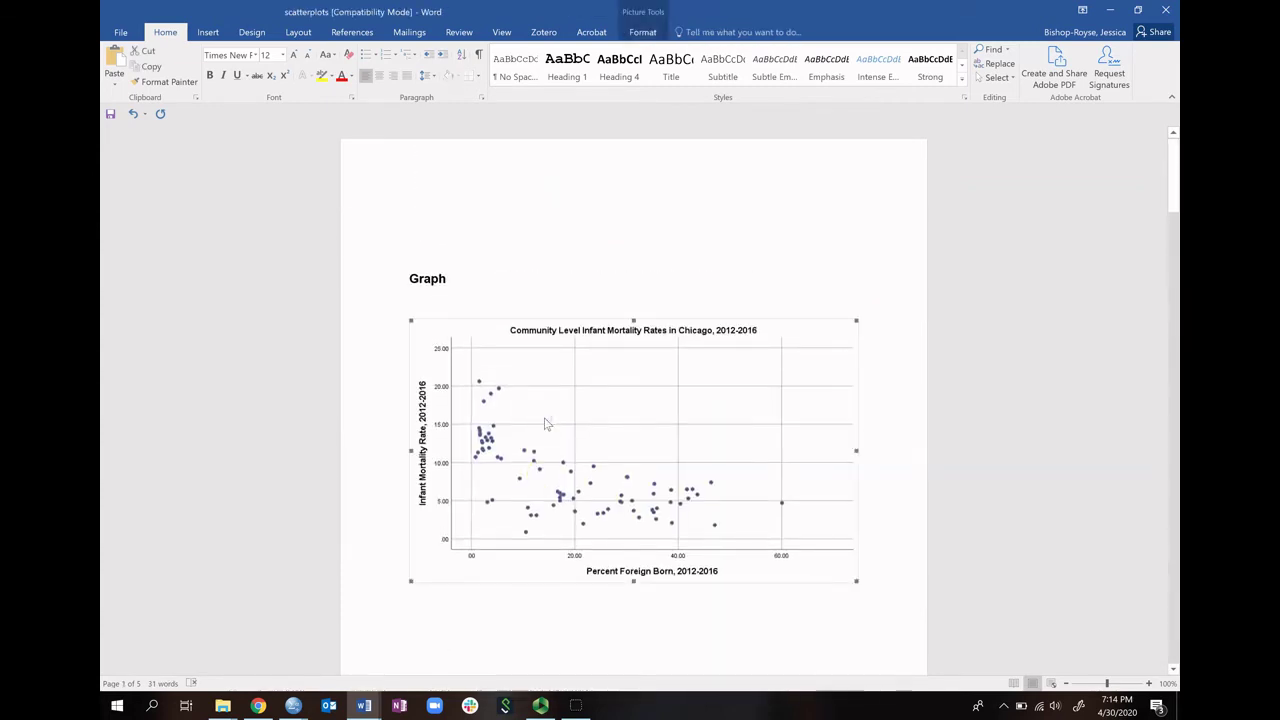
right_click(502, 368)
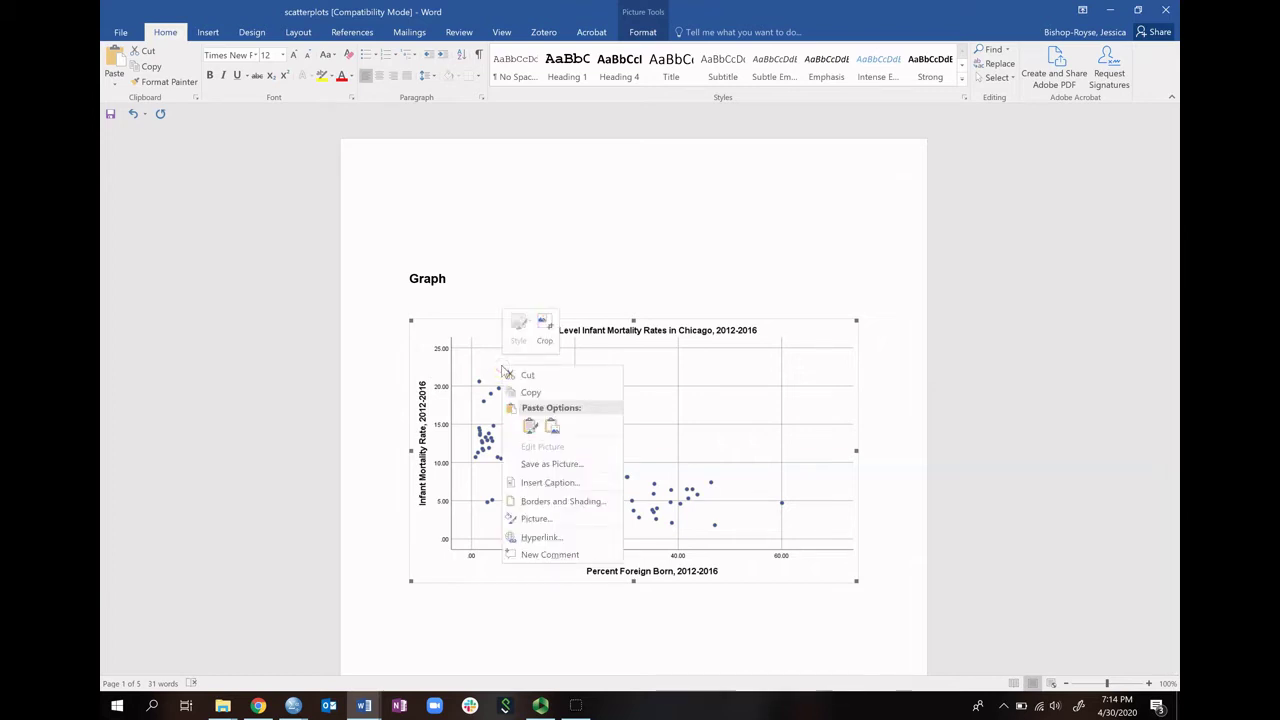
left_click(570, 630)
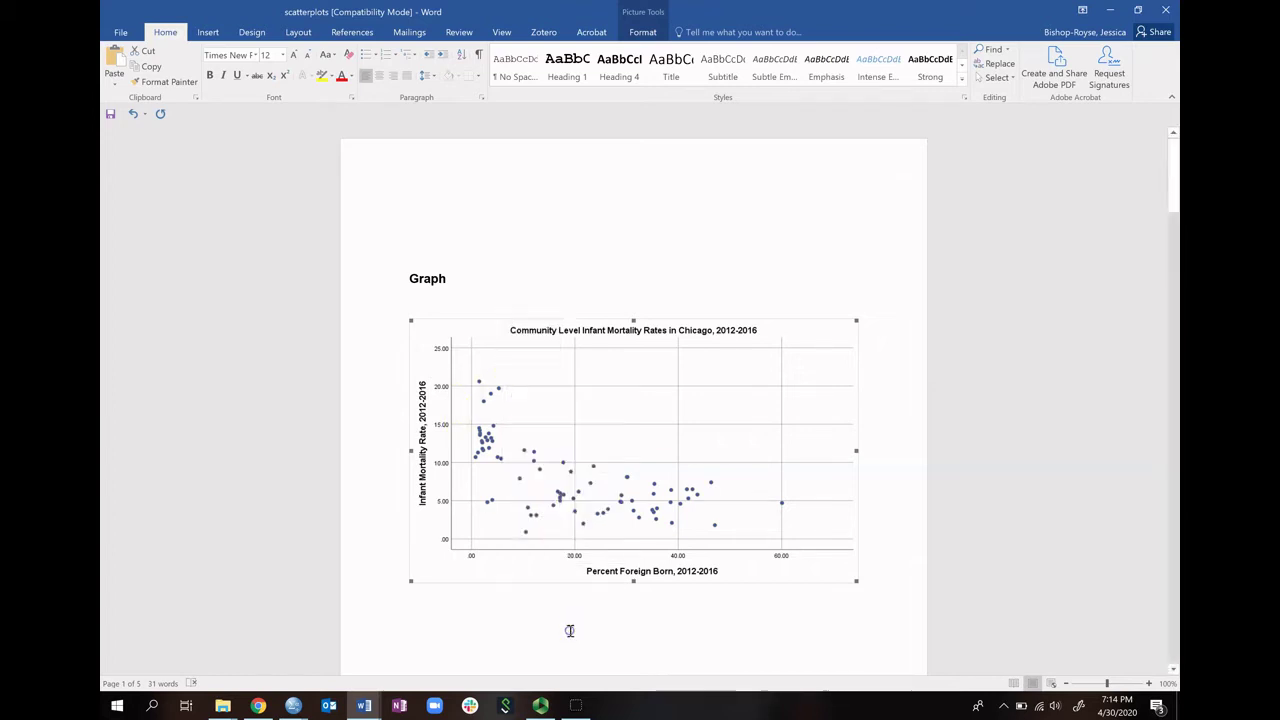
right_click(428, 349)
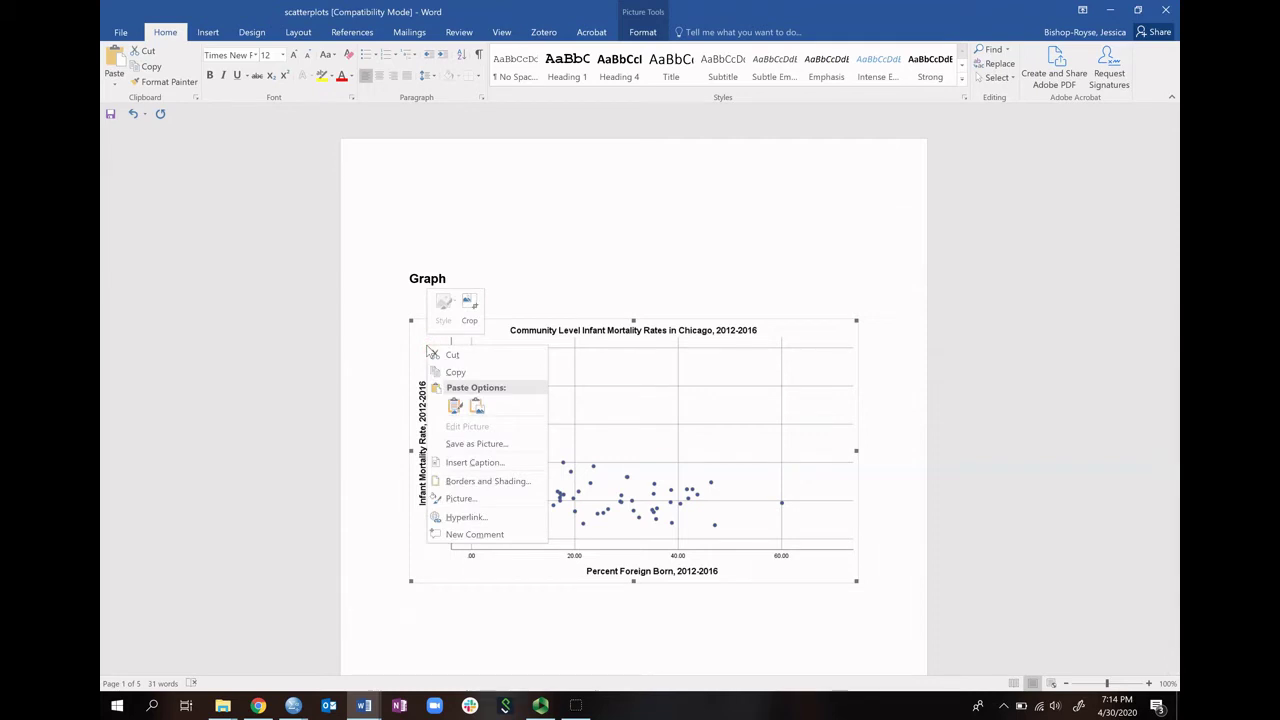
left_click(579, 352)
right_click(580, 353)
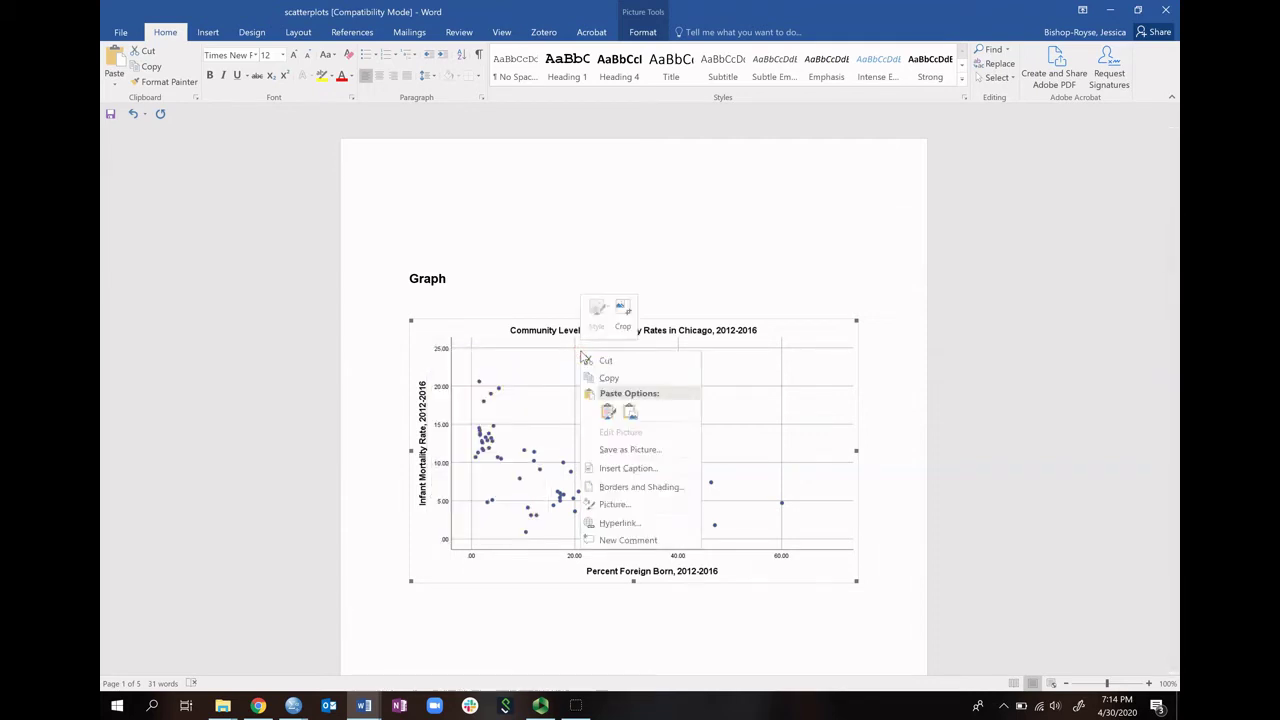
left_click(480, 330)
- Start inserting a caption for the first scatterplot, choosing Above selected item as the position and Figure as the label
right_click(478, 331)
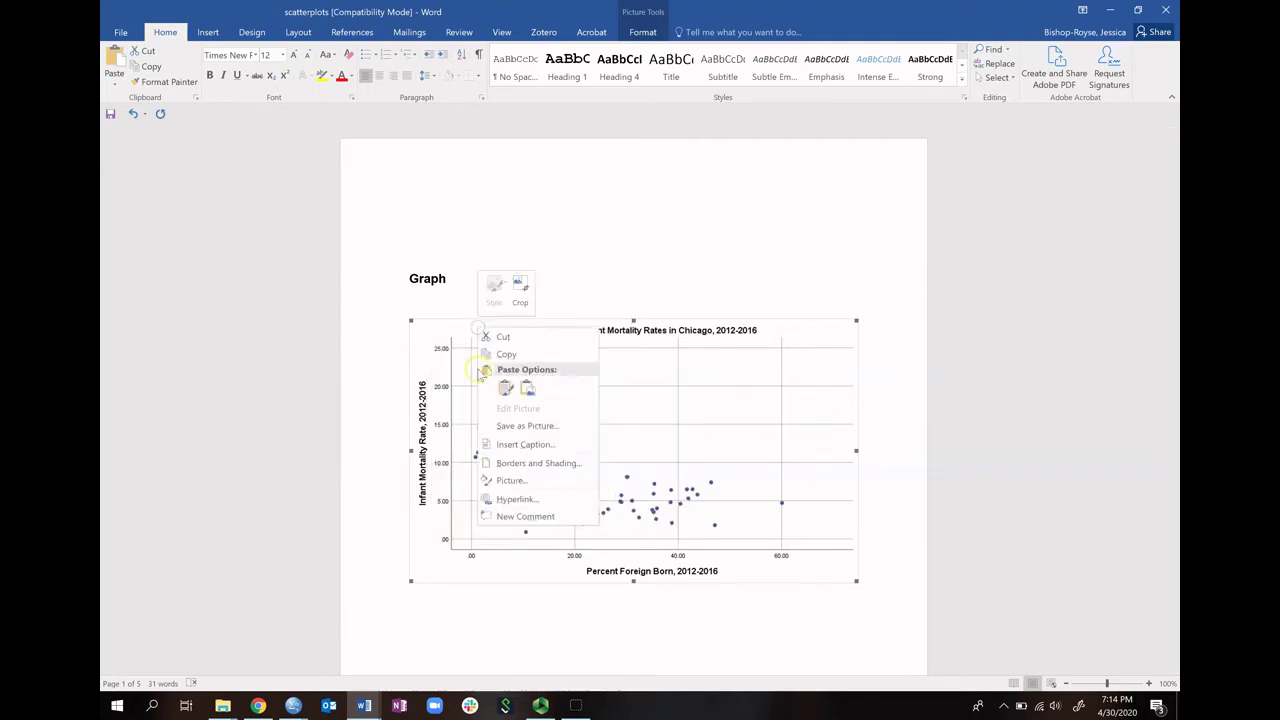
left_click(509, 443)
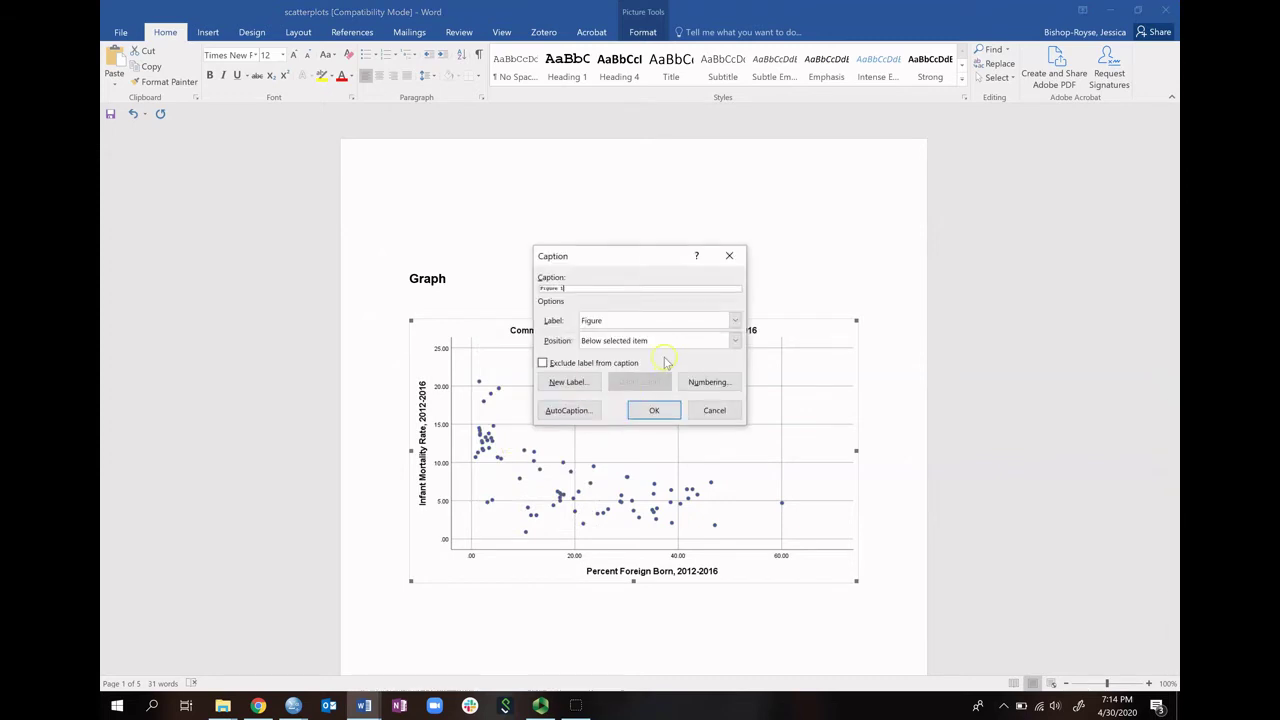
left_click(730, 340)
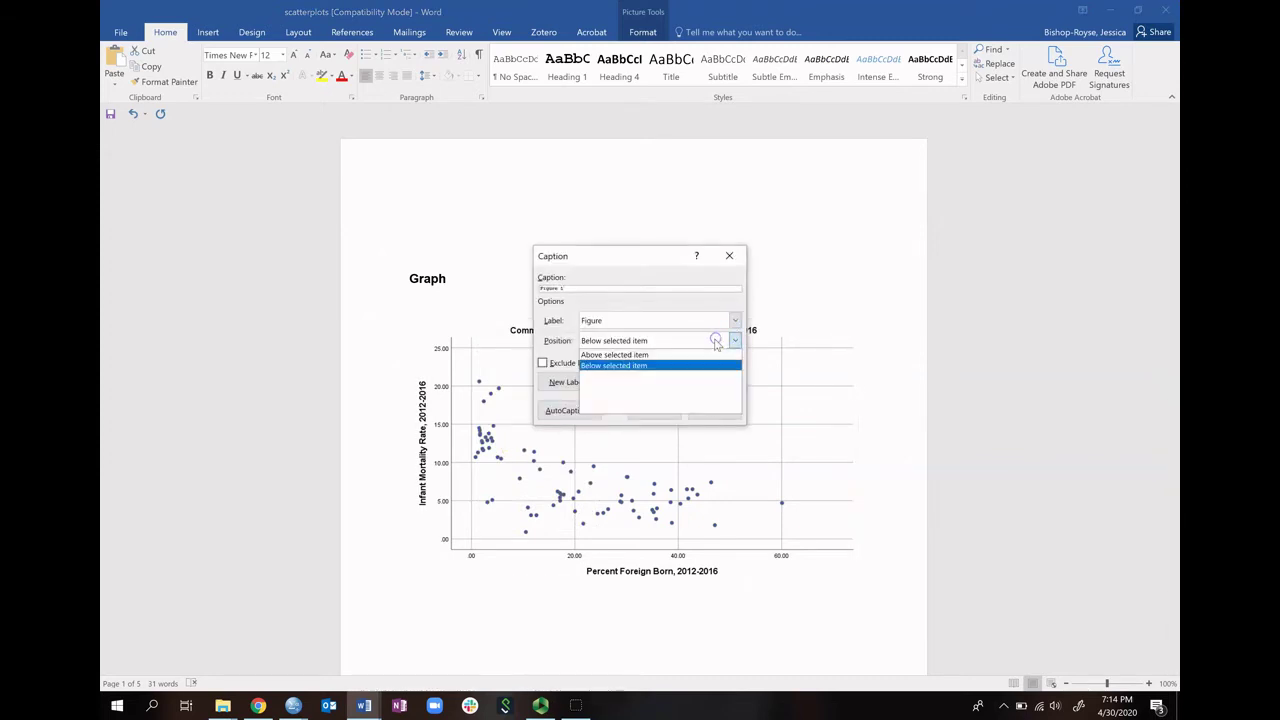
left_click(697, 352)
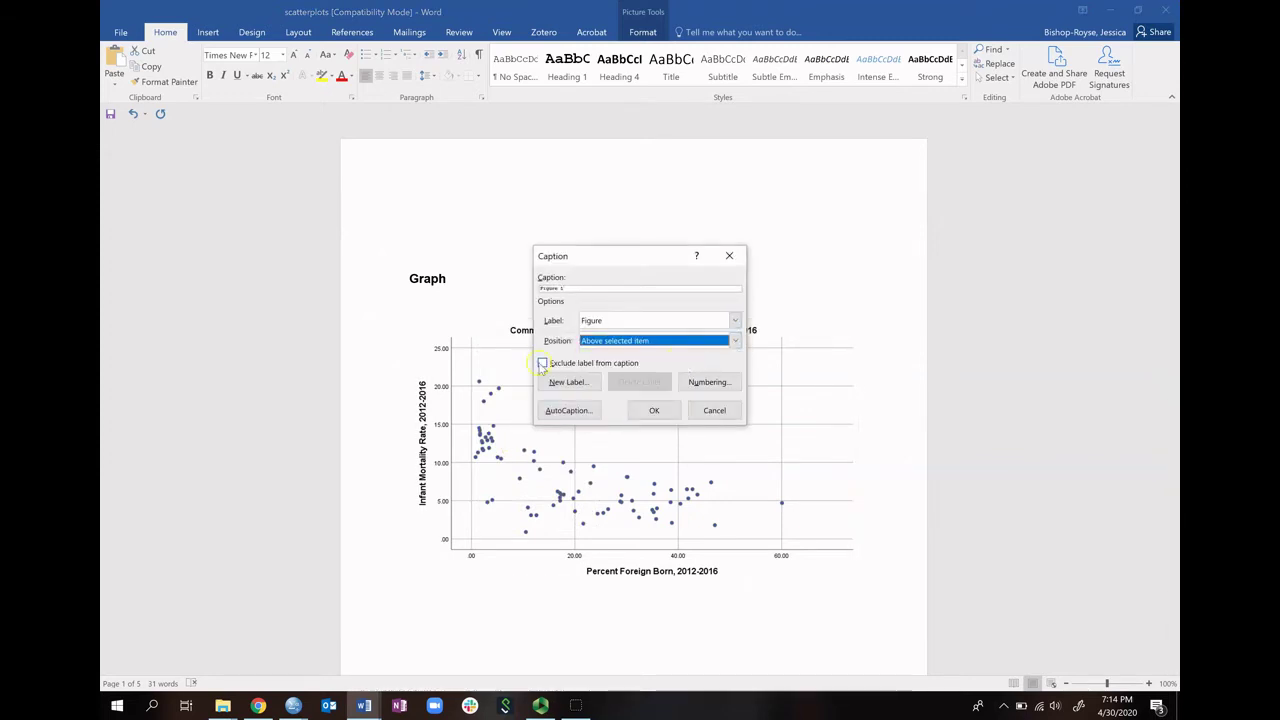
left_click(615, 320)
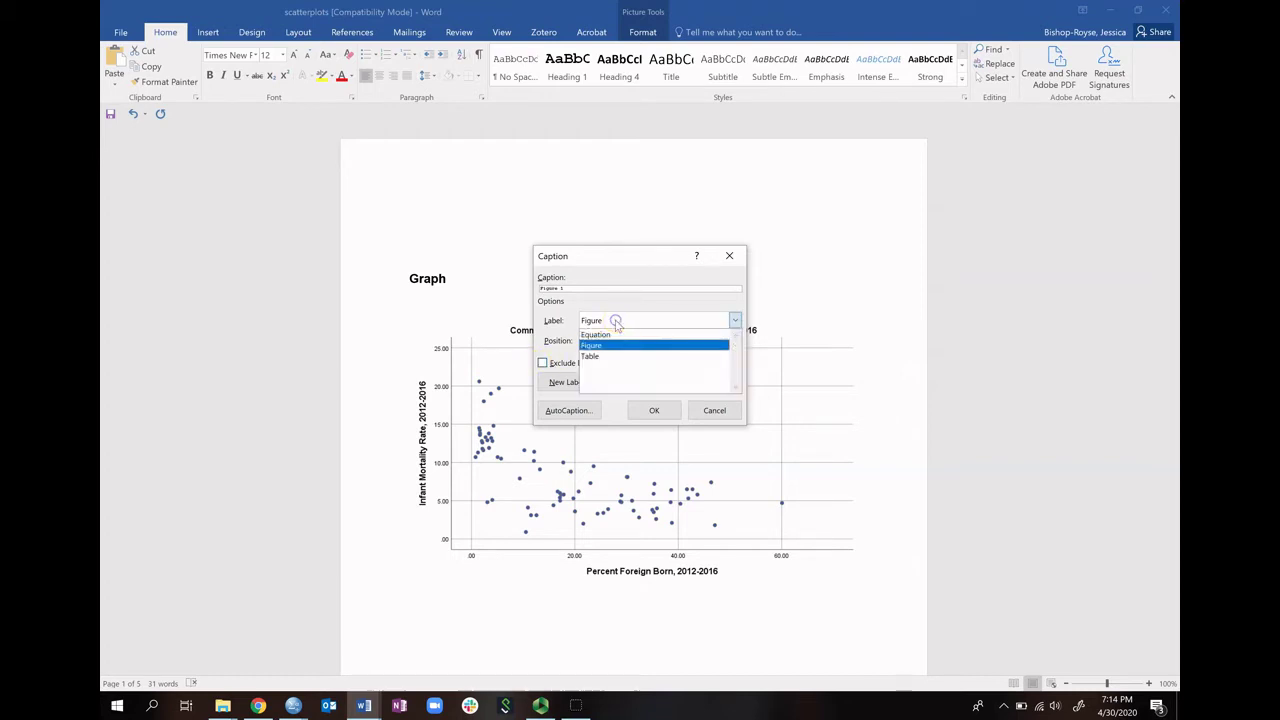
left_click(607, 345)
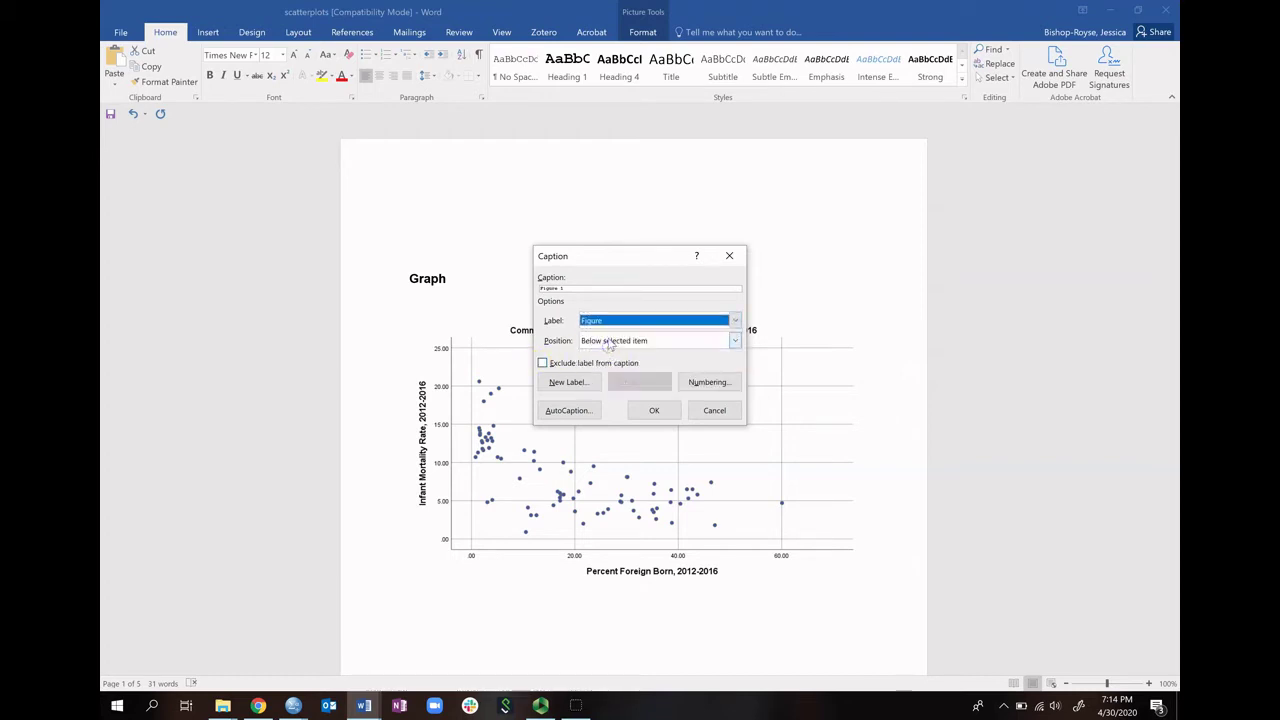
- Complete the caption as "Figure 1:Infant Mortality Rates and Foreign Born, 2012-2016" and insert it below the first scatterplot
left_click(582, 289)
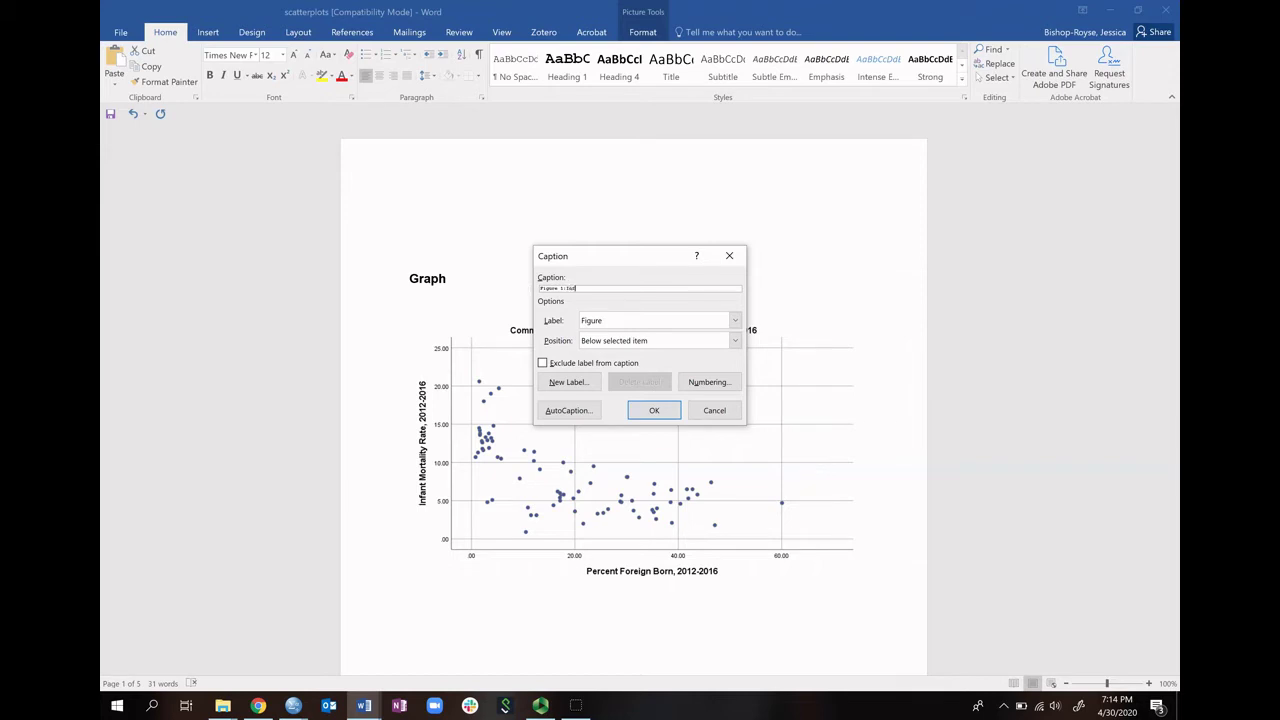
type("ant Mo")
type("rtality Rates ")
type("adu")
type(" Fore")
type("ign Born")
type(", 2012-2016")
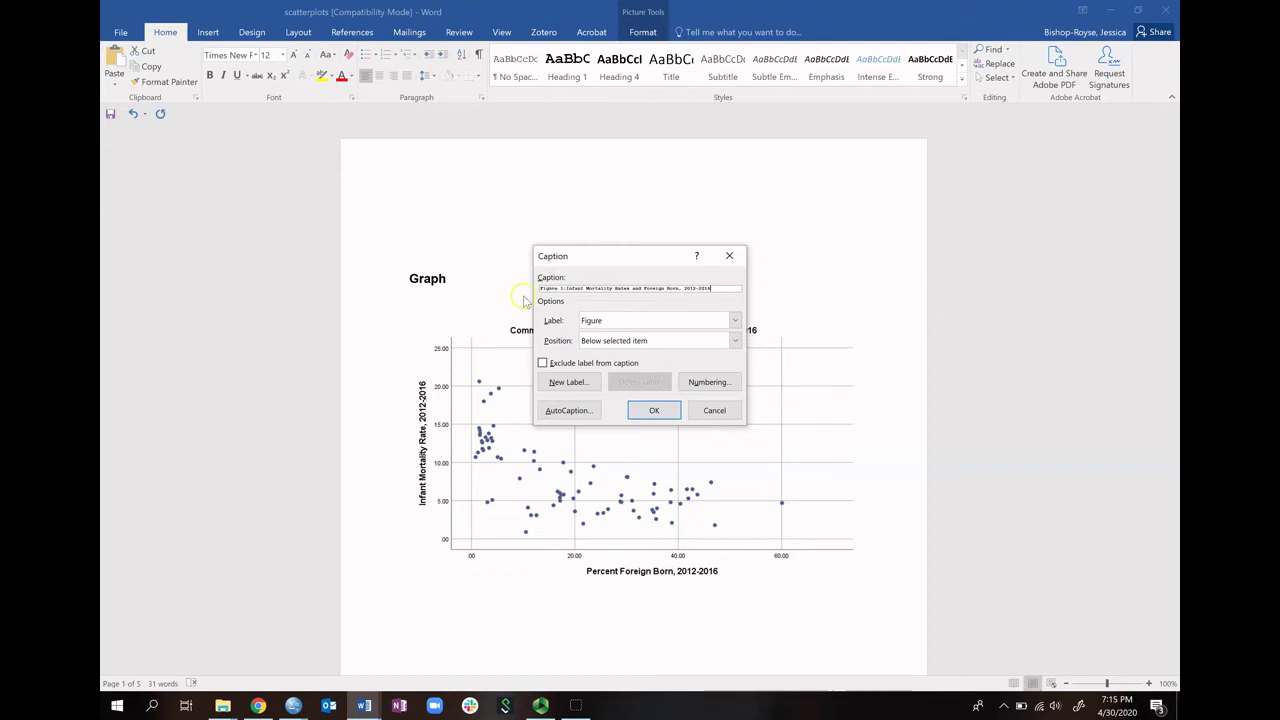
left_click(640, 412)
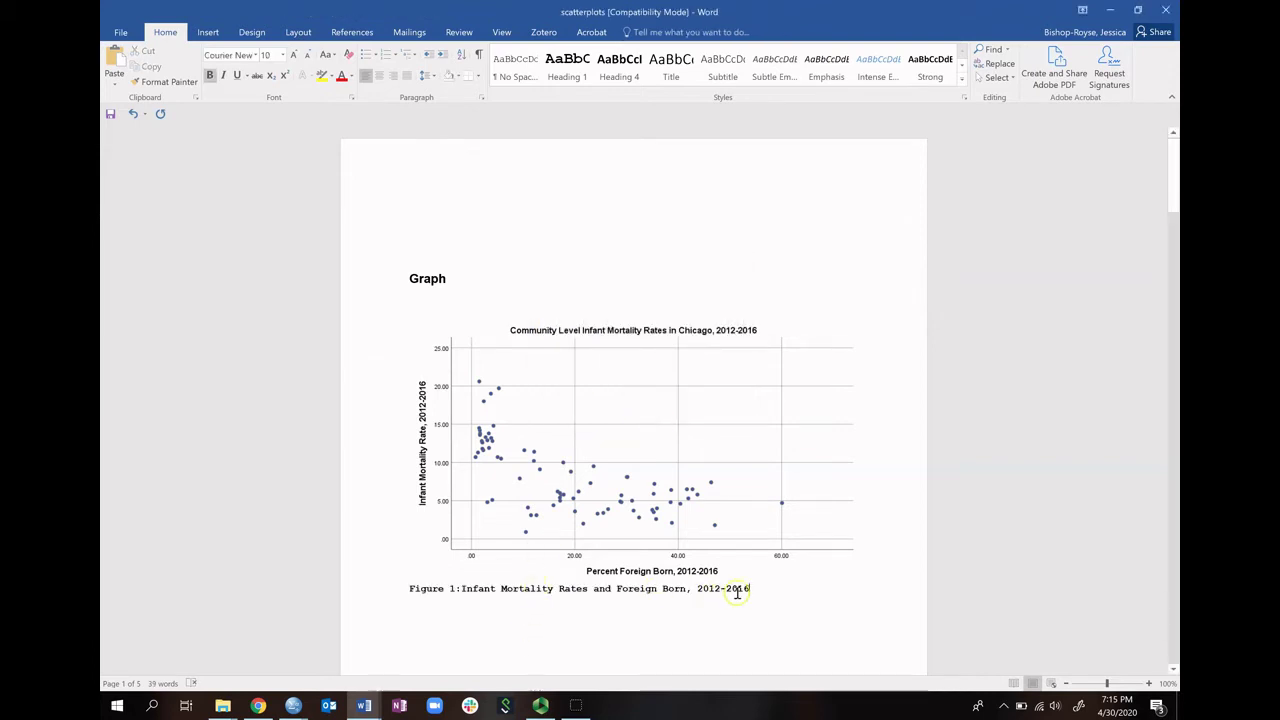
- Copy the caption's title text after "Figure 1:" and remove the whole caption from below the first scatterplot
left_click_drag(737, 591, 460, 590)
key("ctrl+c")
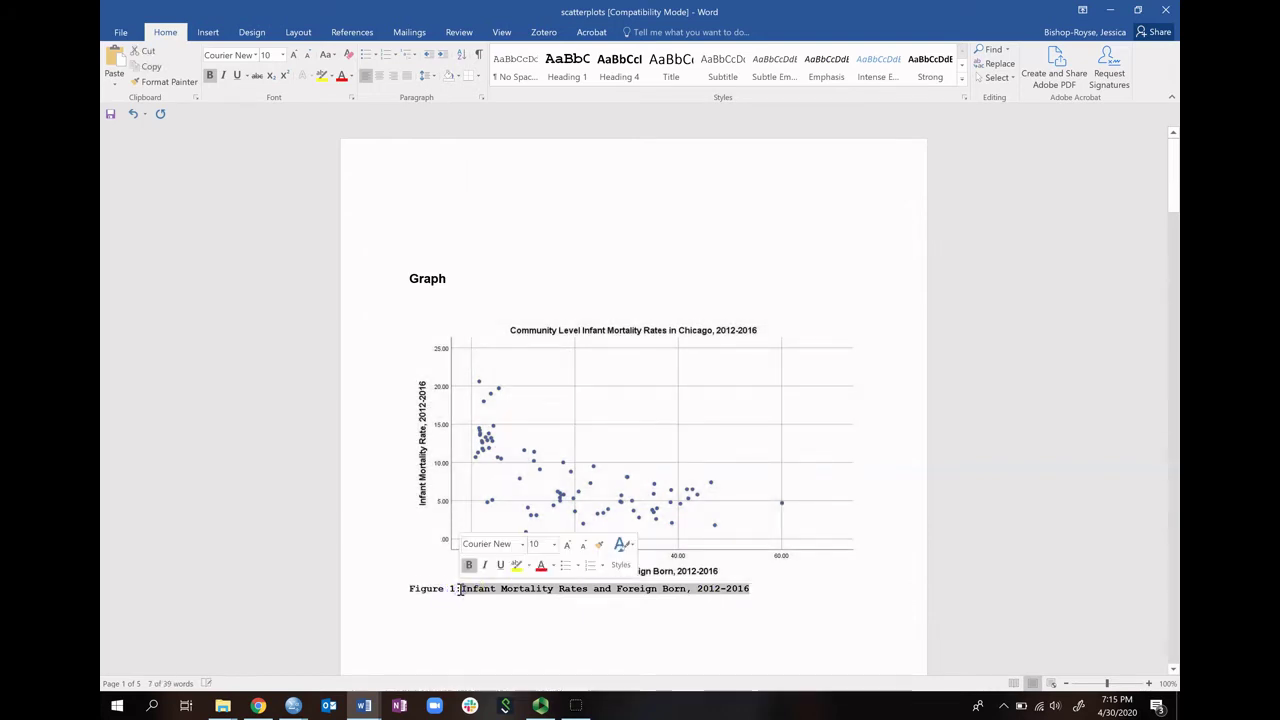
key("BackSpace")
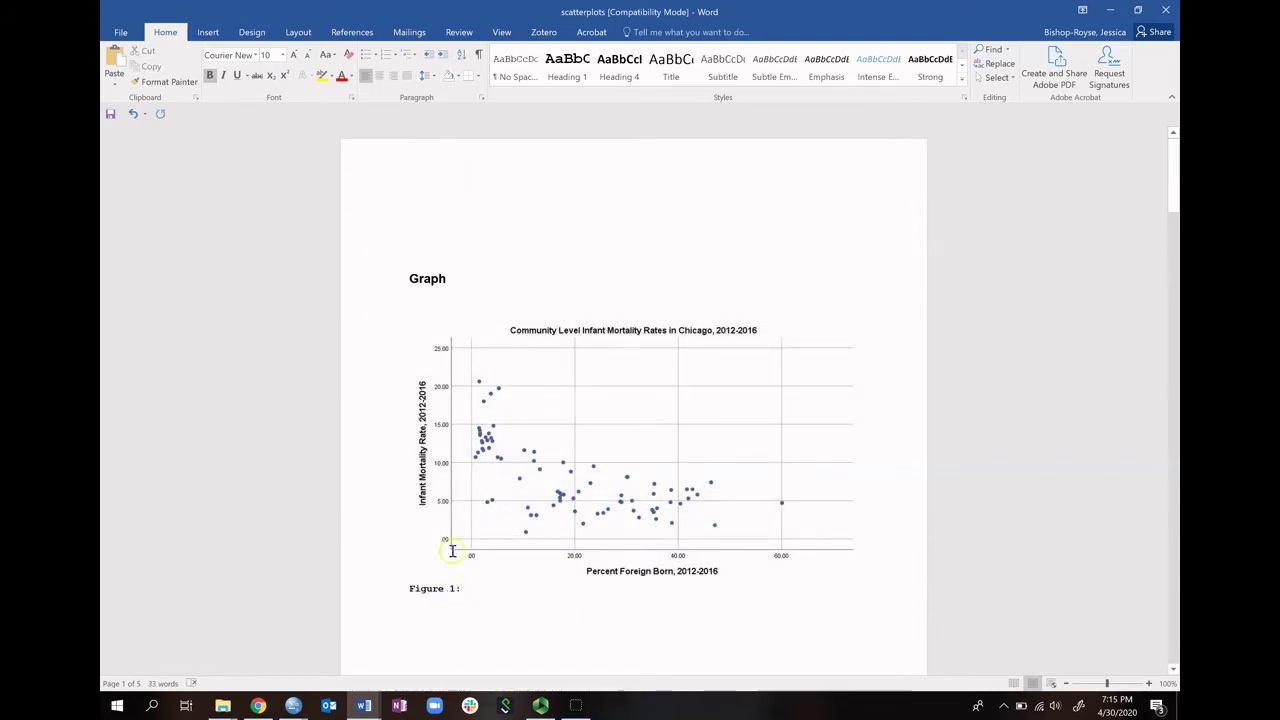
key("BackSpace")
key("BackSpace")
key("BackSpace")
key("BackSpace")
key("BackSpace")
key("BackSpace")
key("BackSpace")
key("BackSpace")
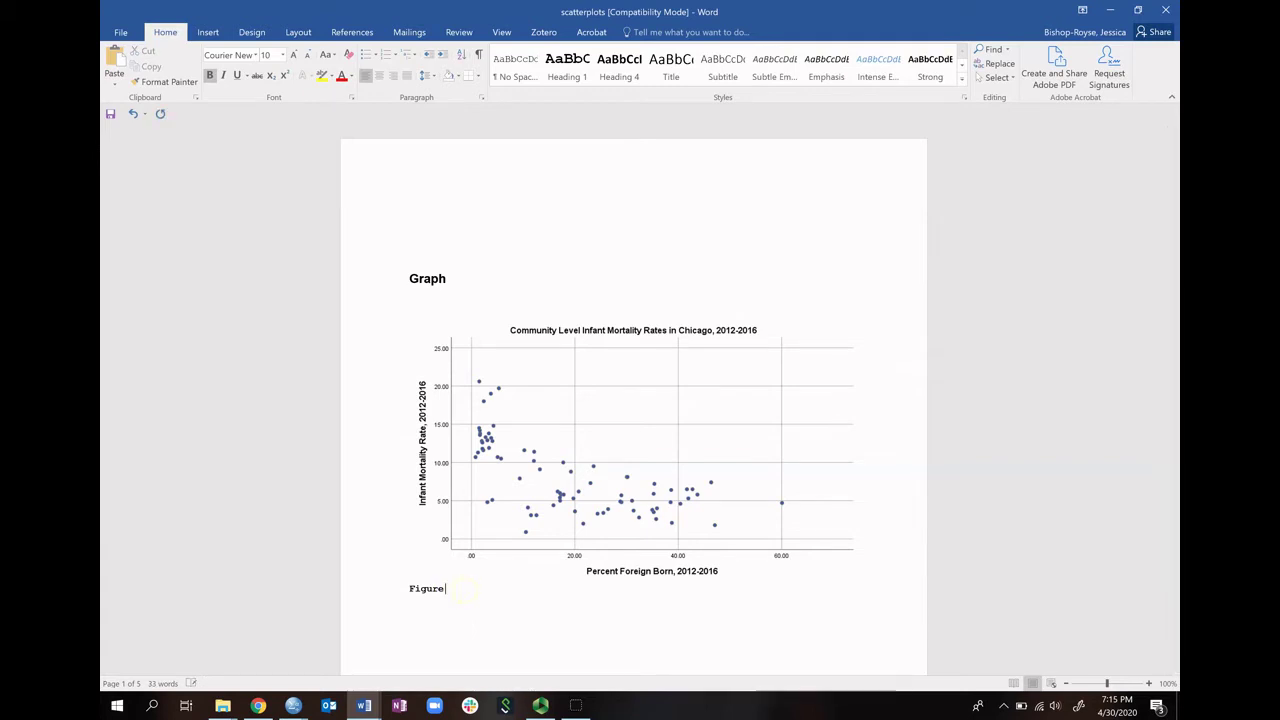
key("BackSpace")
- Insert a Figure 1 caption above the first scatterplot, using the copied text "Infant Mortality Rates and Foreign Born, 2012-2016"
left_click(523, 531)
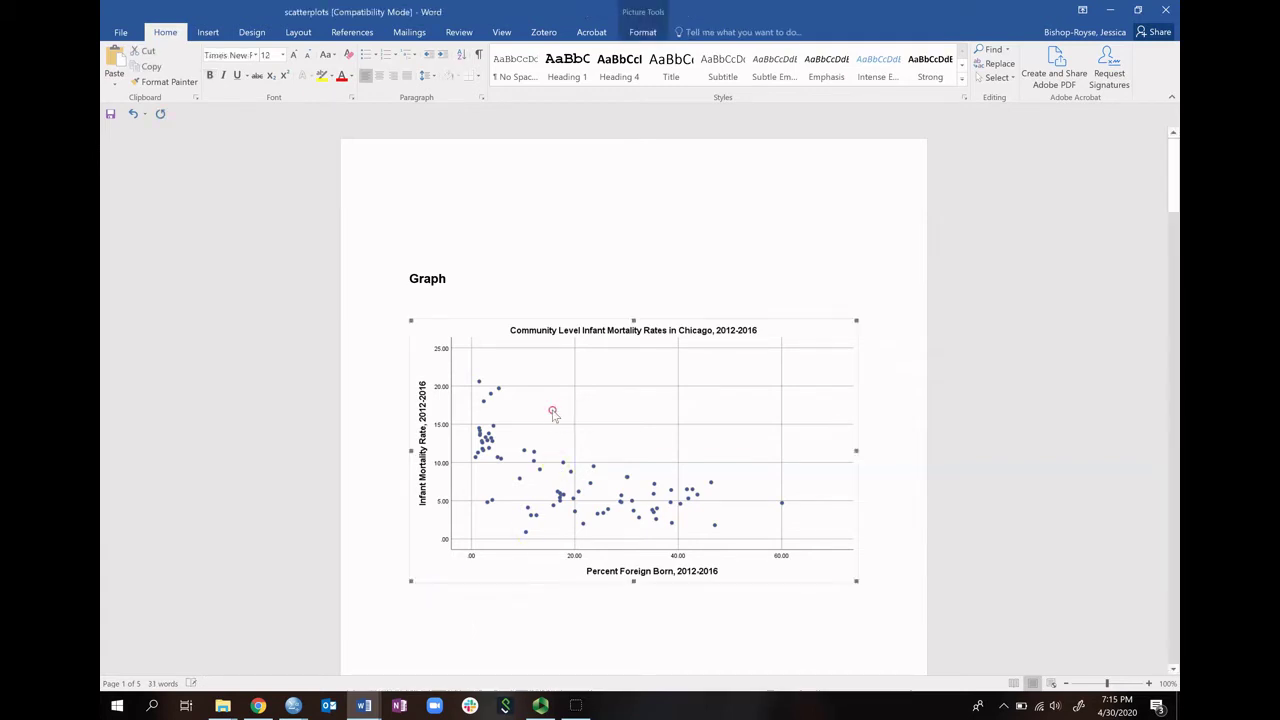
right_click(552, 410)
left_click(576, 527)
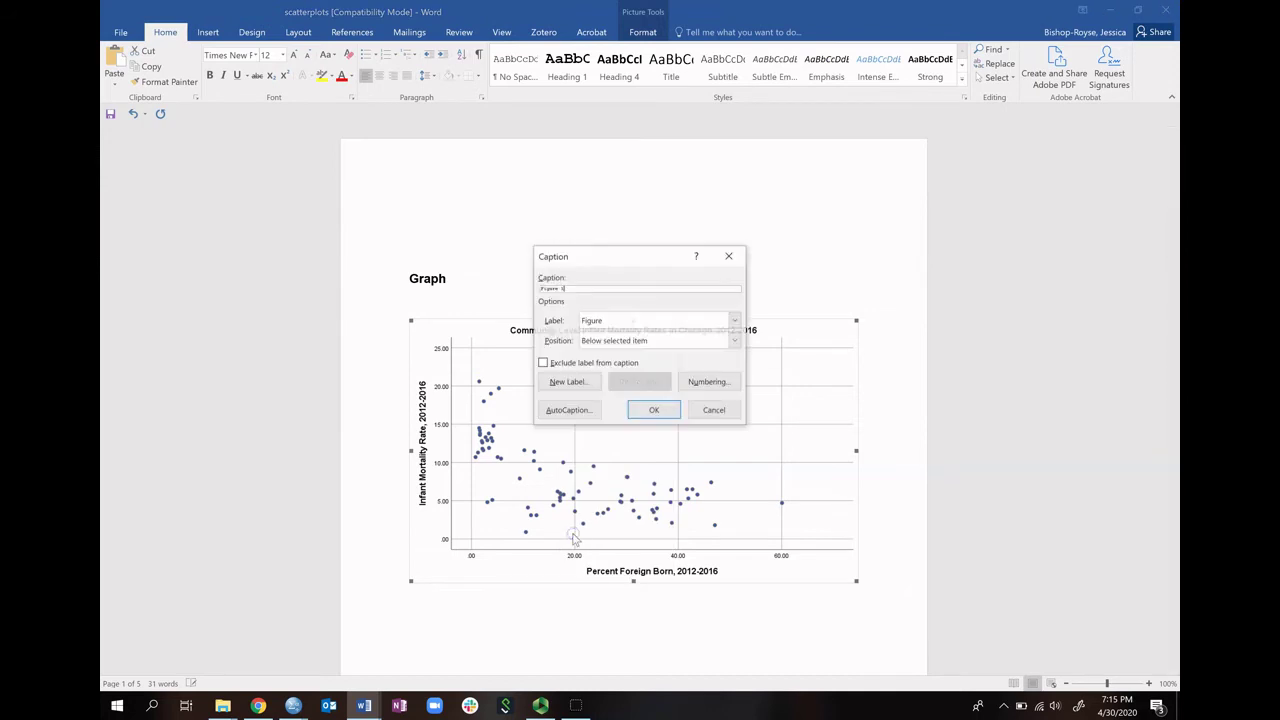
left_click(614, 340)
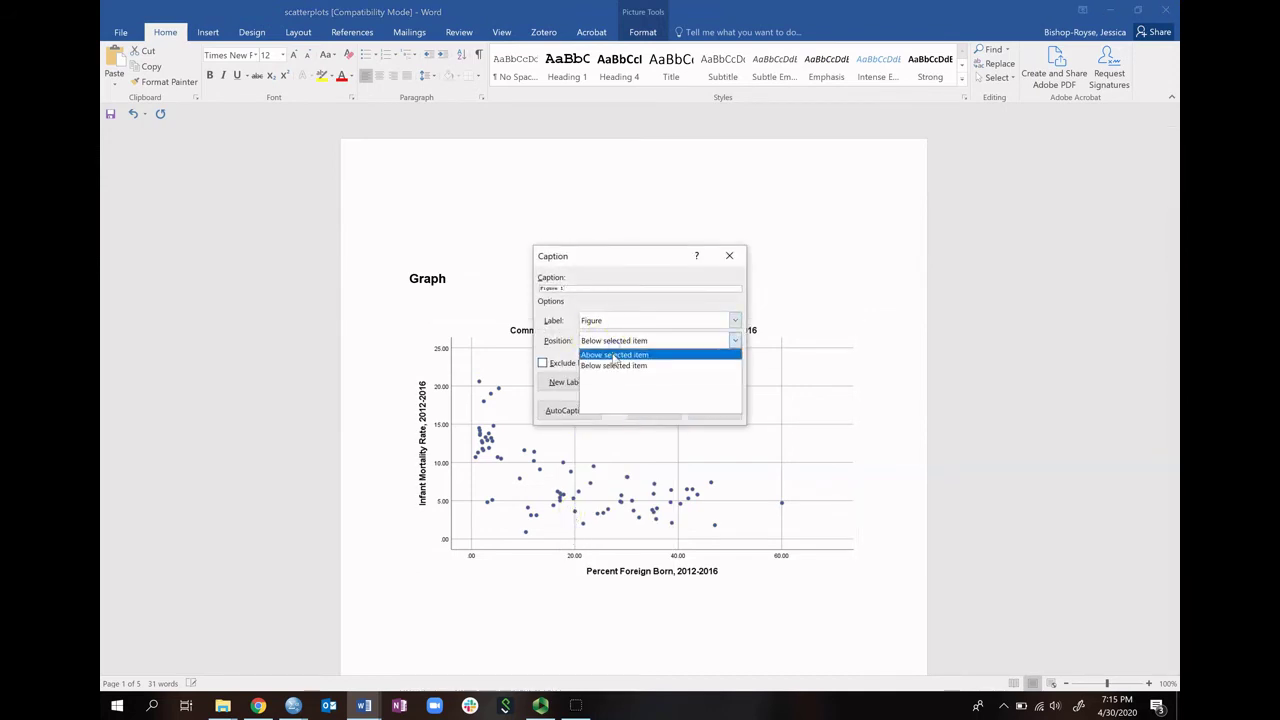
left_click(614, 352)
left_click(600, 289)
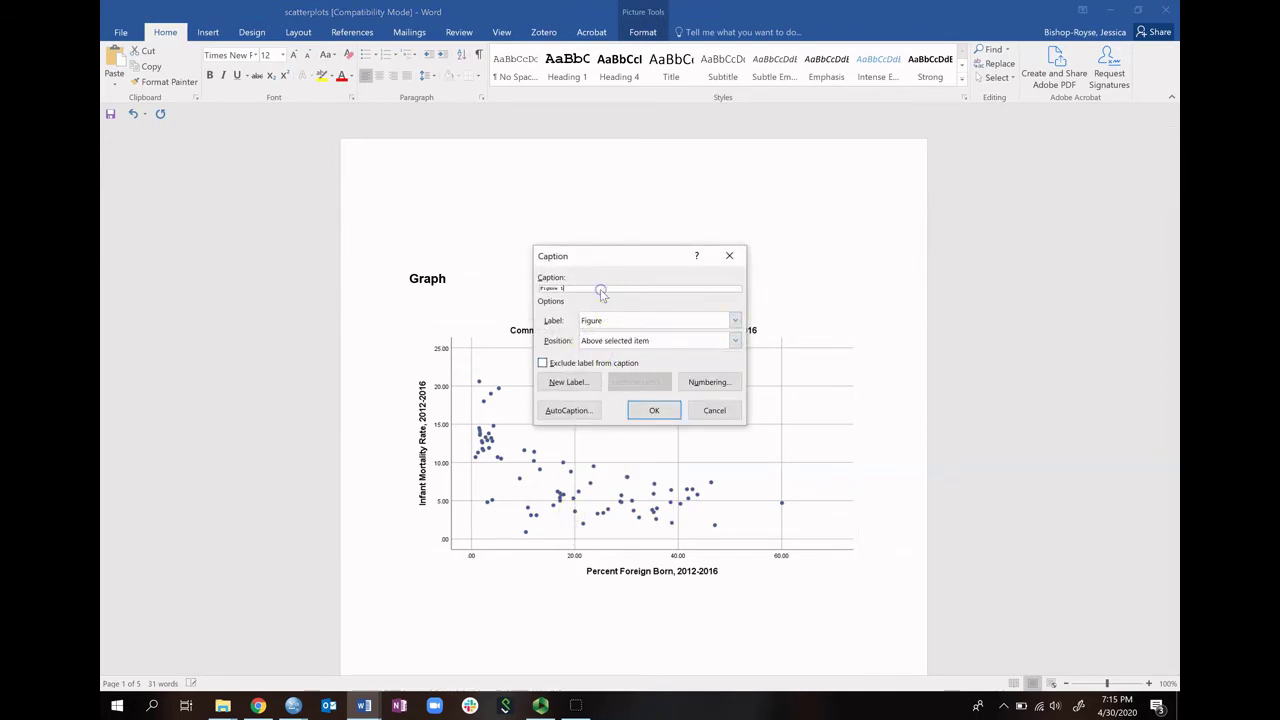
key("ctrl+v")
left_click(653, 410)
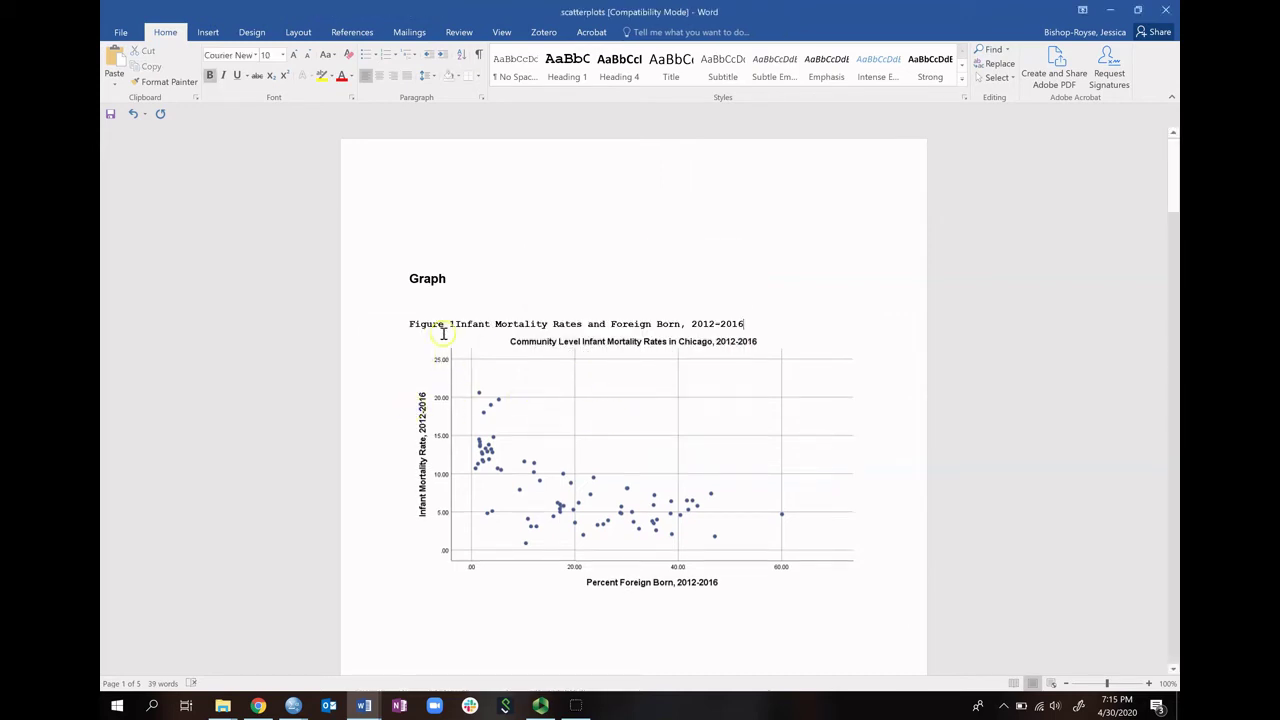
- Put a colon and a space between "Figure 1" and the title text in the caption above the scatterplot
left_click(452, 325)
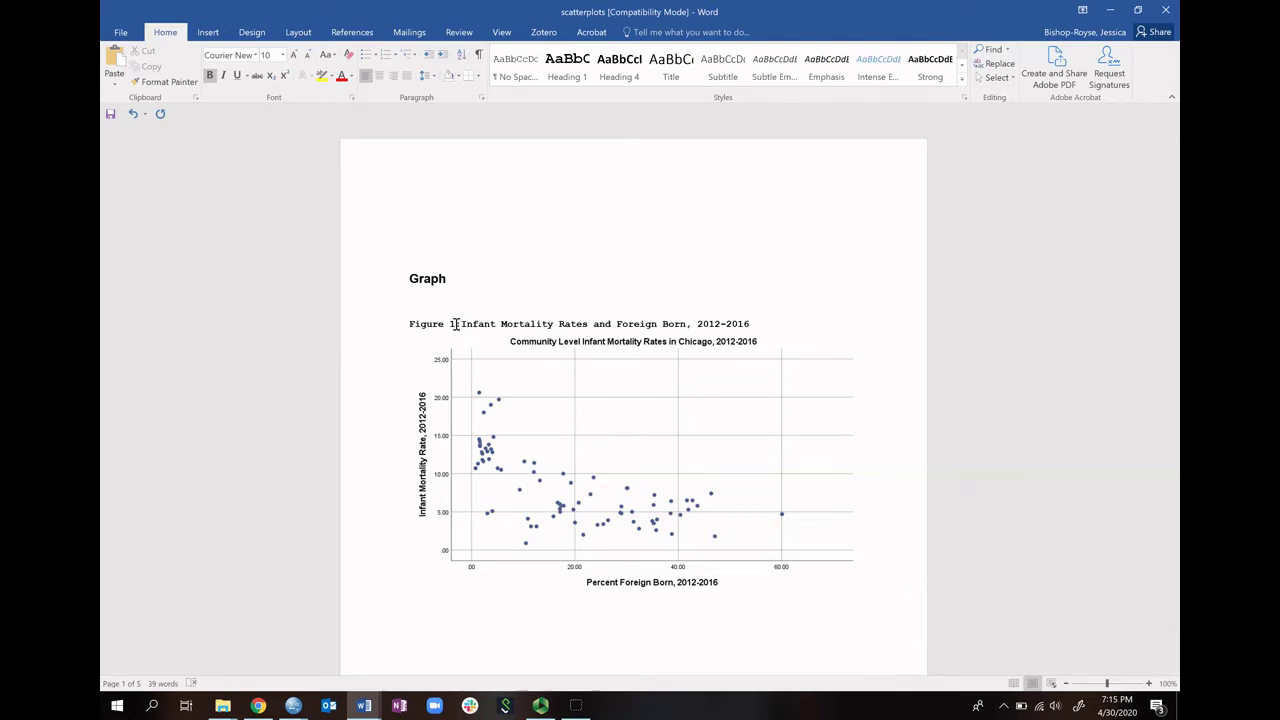
key("BackSpace")
type(":")
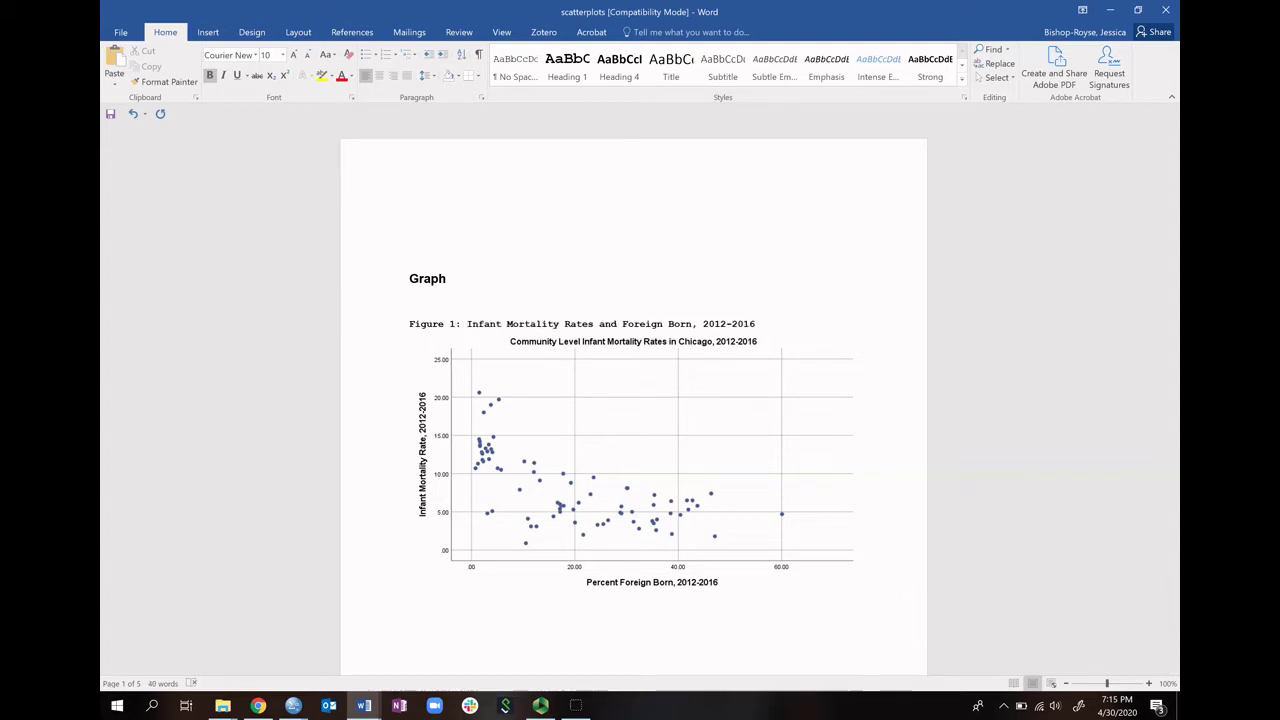
- Format the whole Figure 1 caption above the first scatterplot in 12-point Arial
triple_click(410, 327)
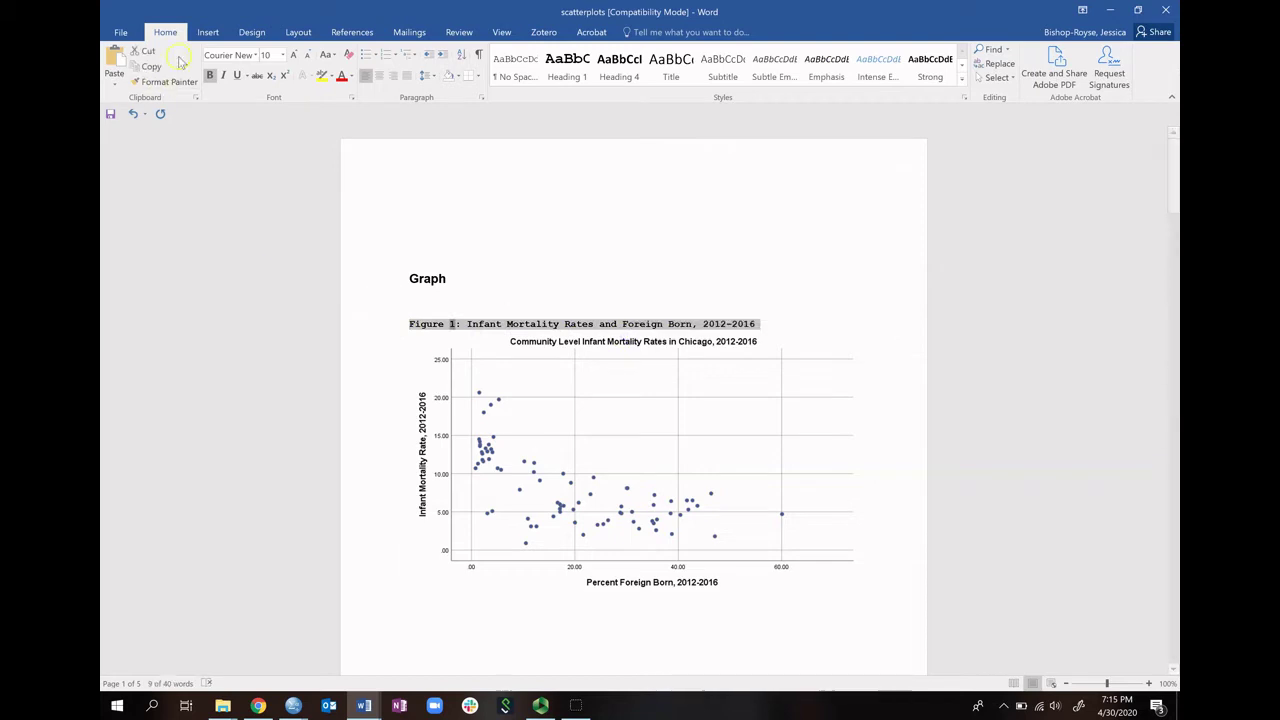
left_click(283, 55)
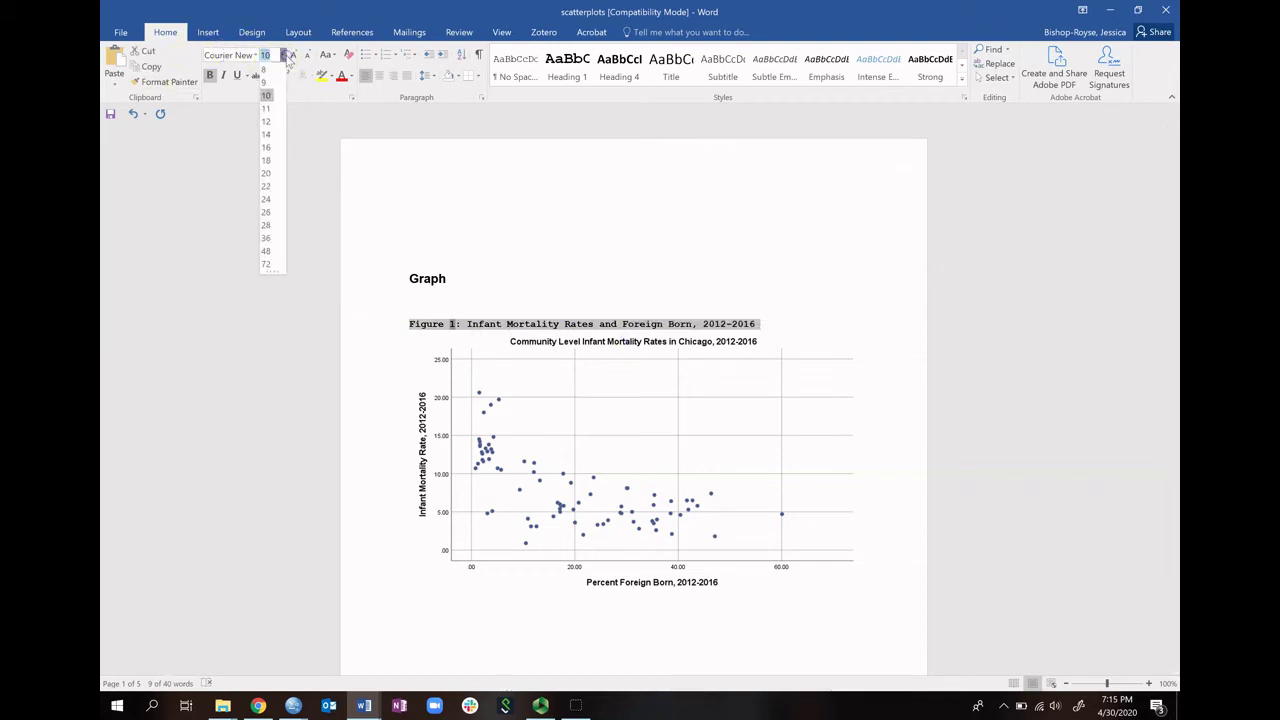
left_click(266, 121)
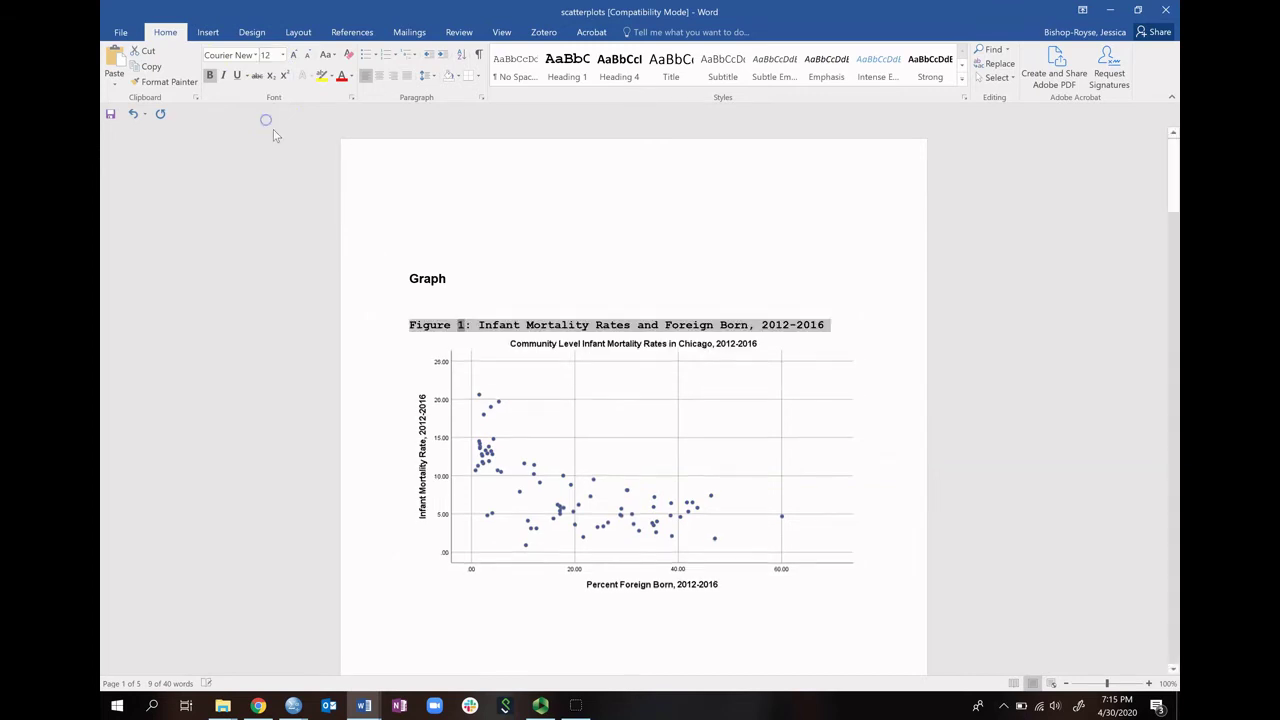
left_click(257, 56)
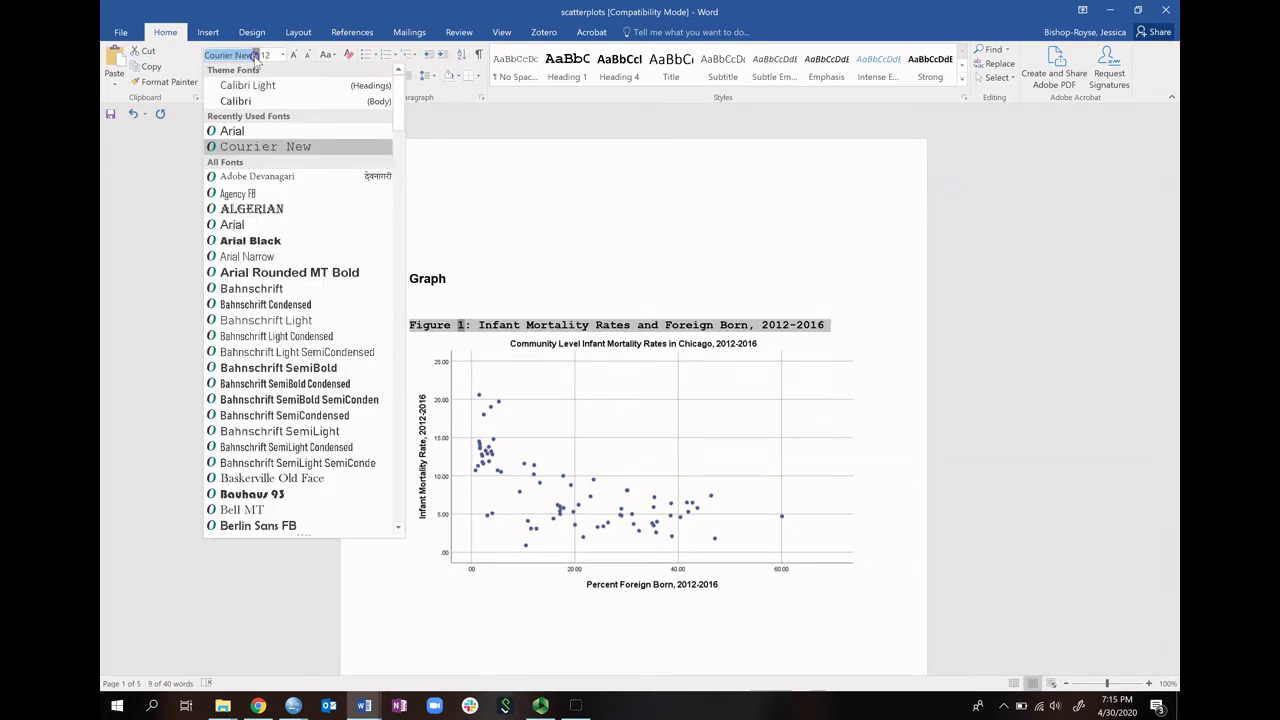
left_click(248, 133)
scroll(648, 467, "down", 1)
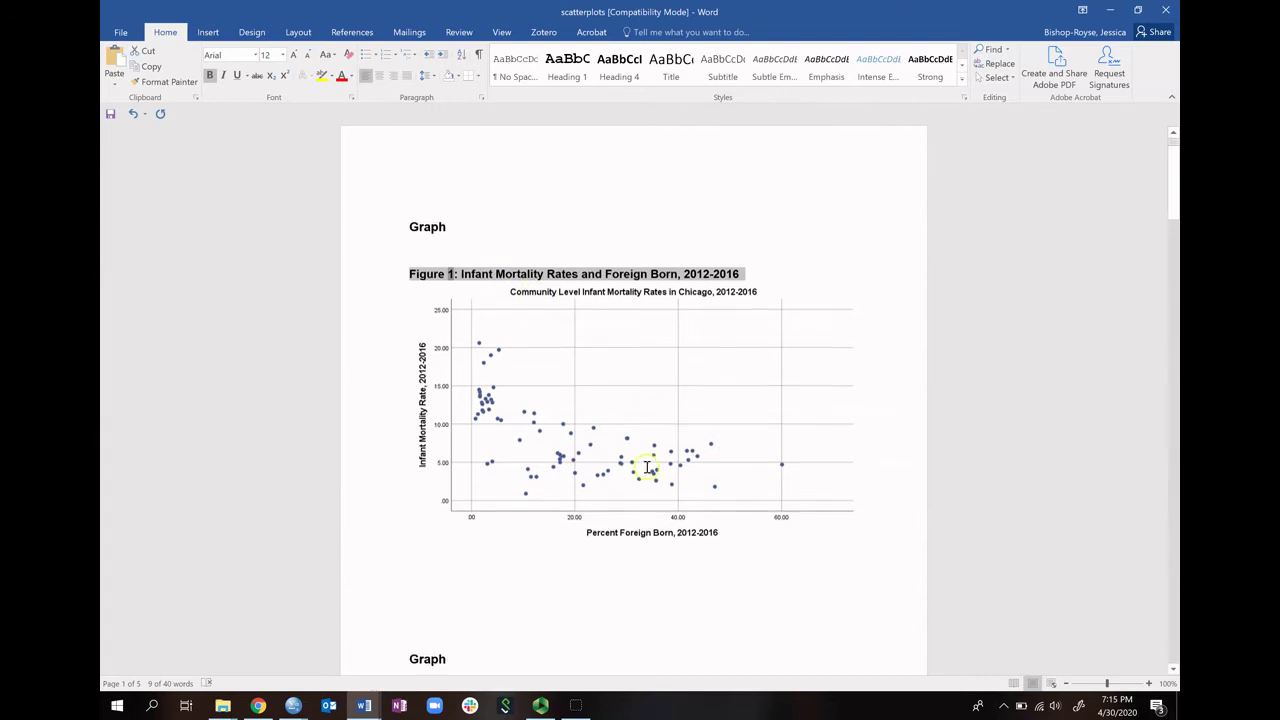
scroll(648, 467, "down", 7)
scroll(646, 466, "up", 7)
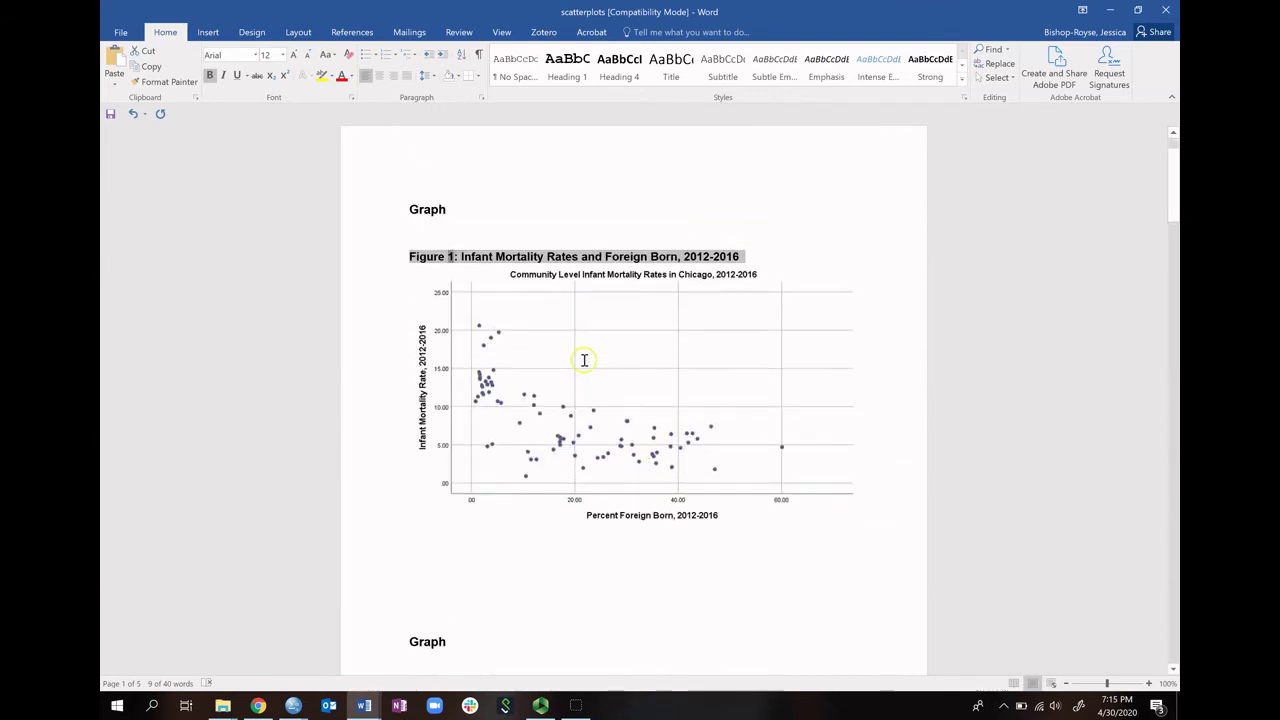
left_click(584, 360)
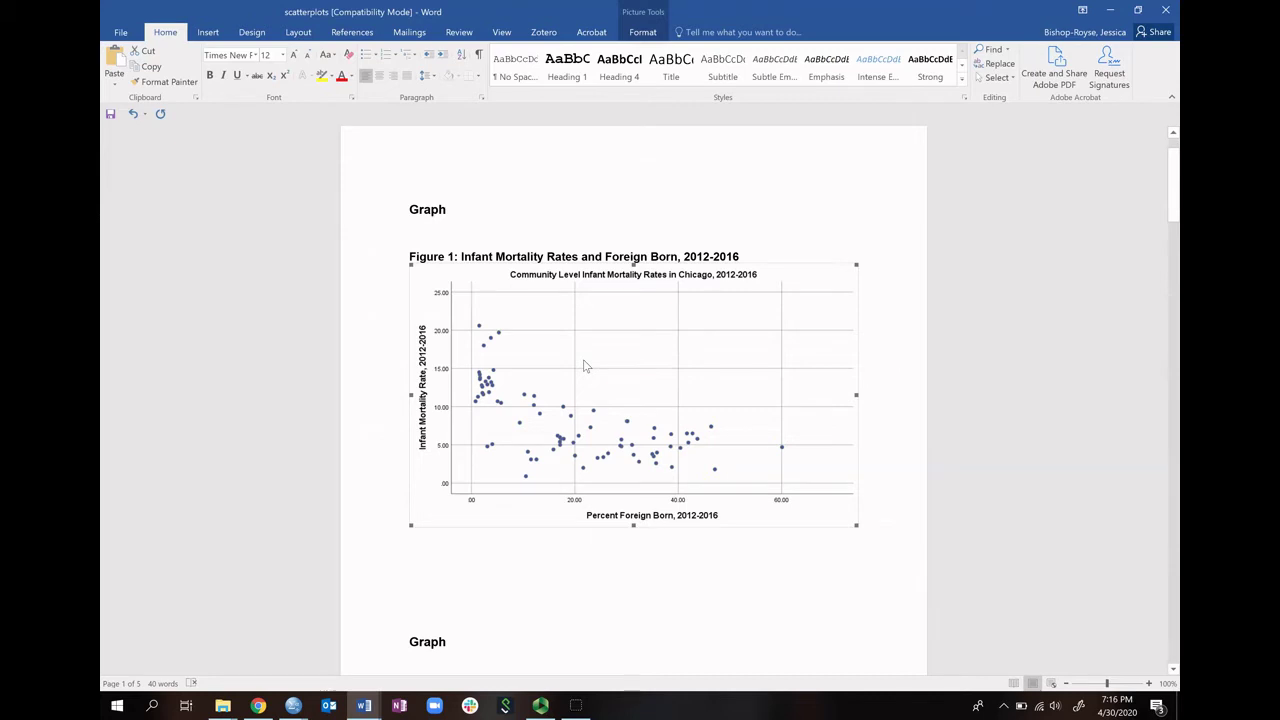
scroll(584, 365, "down", 2)
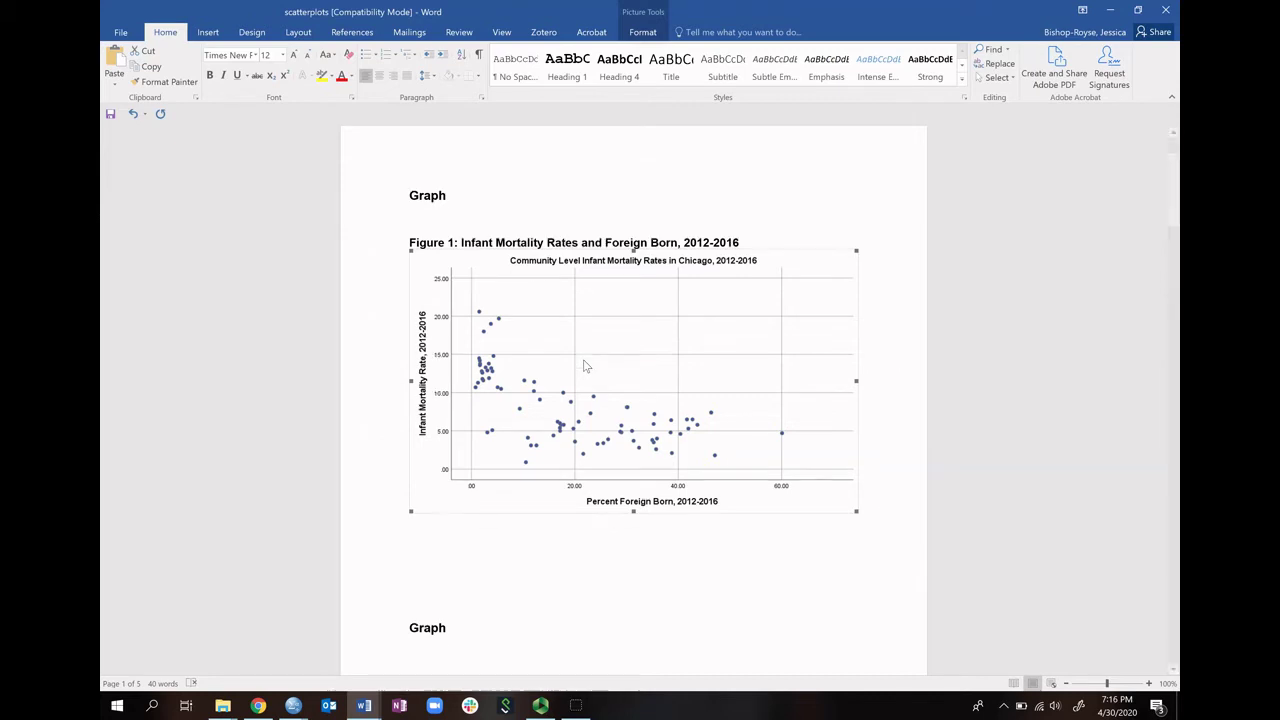
left_click(608, 350)
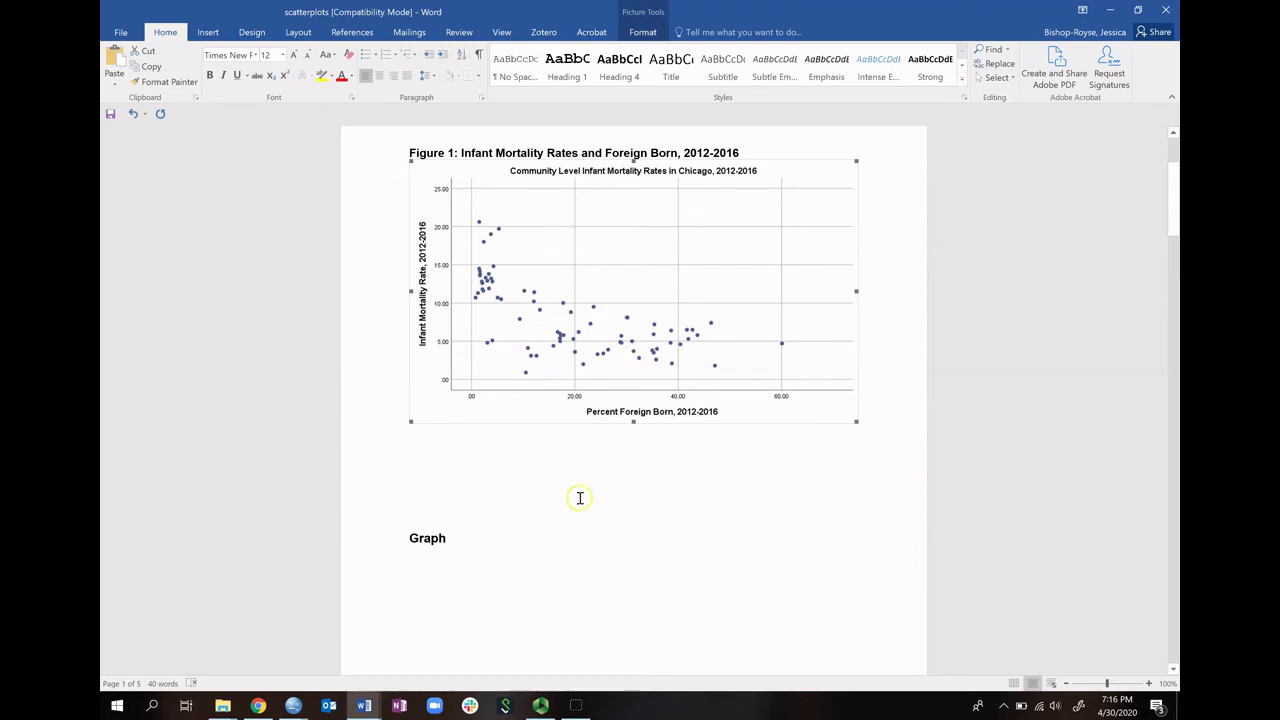
scroll(577, 449, "up", 3)
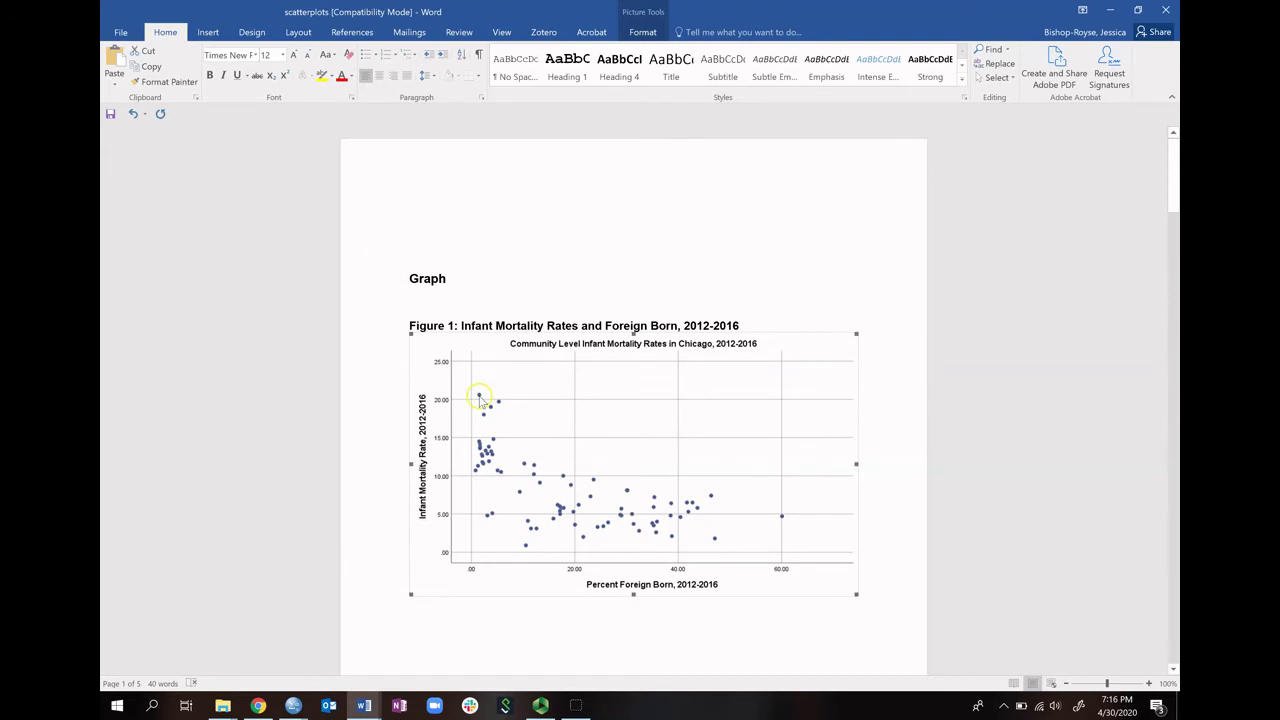
scroll(479, 399, "down", 5)
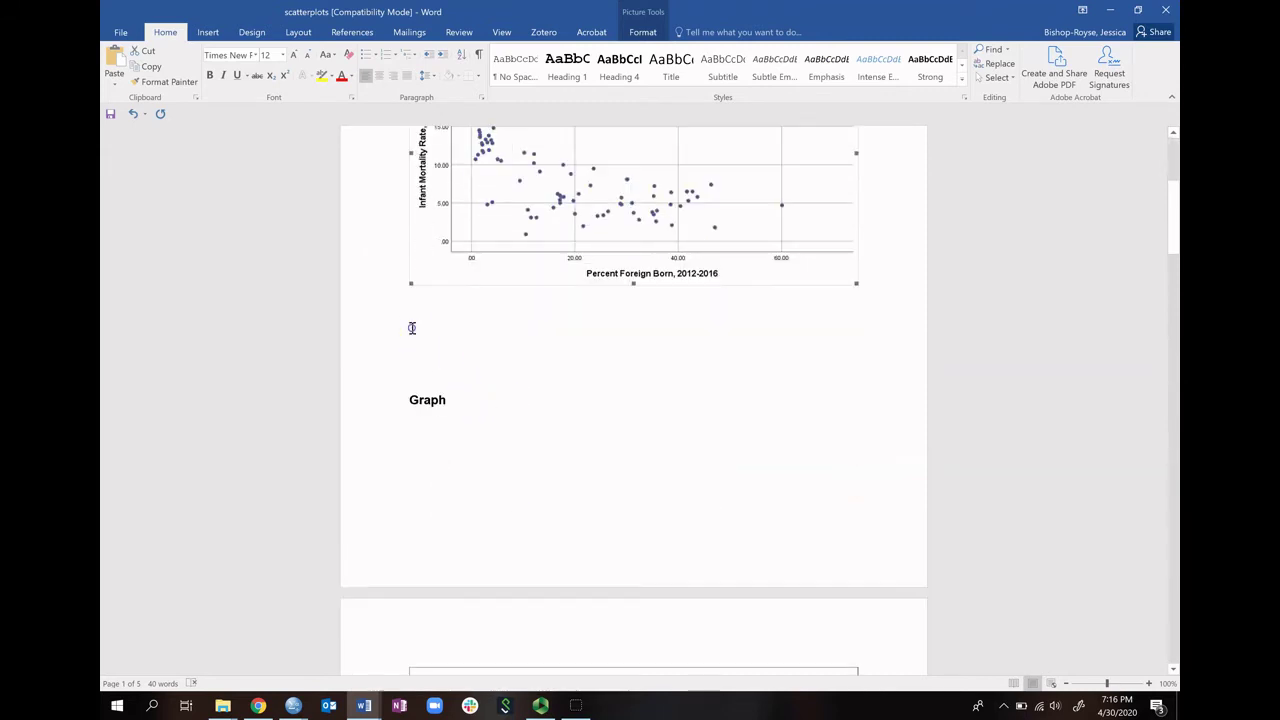
- Place the insertion point on the empty line below the first scatterplot
left_click(411, 328)
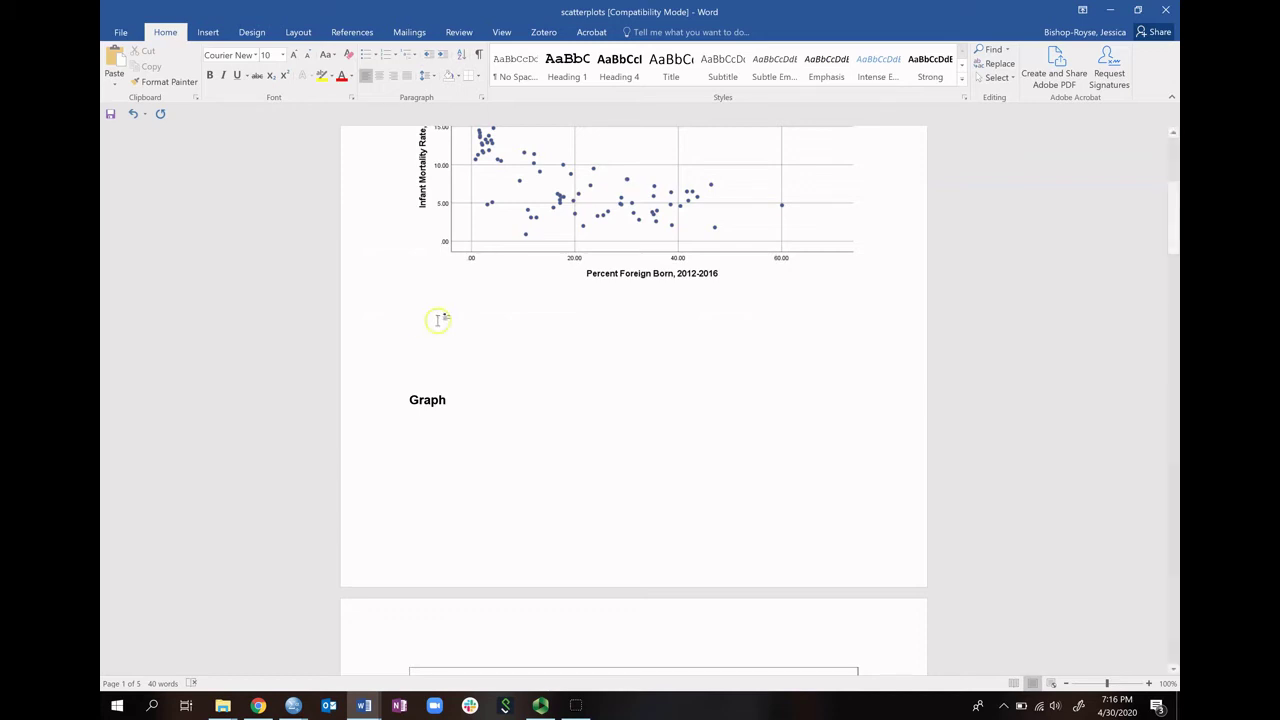
scroll(560, 371, "up", 3)
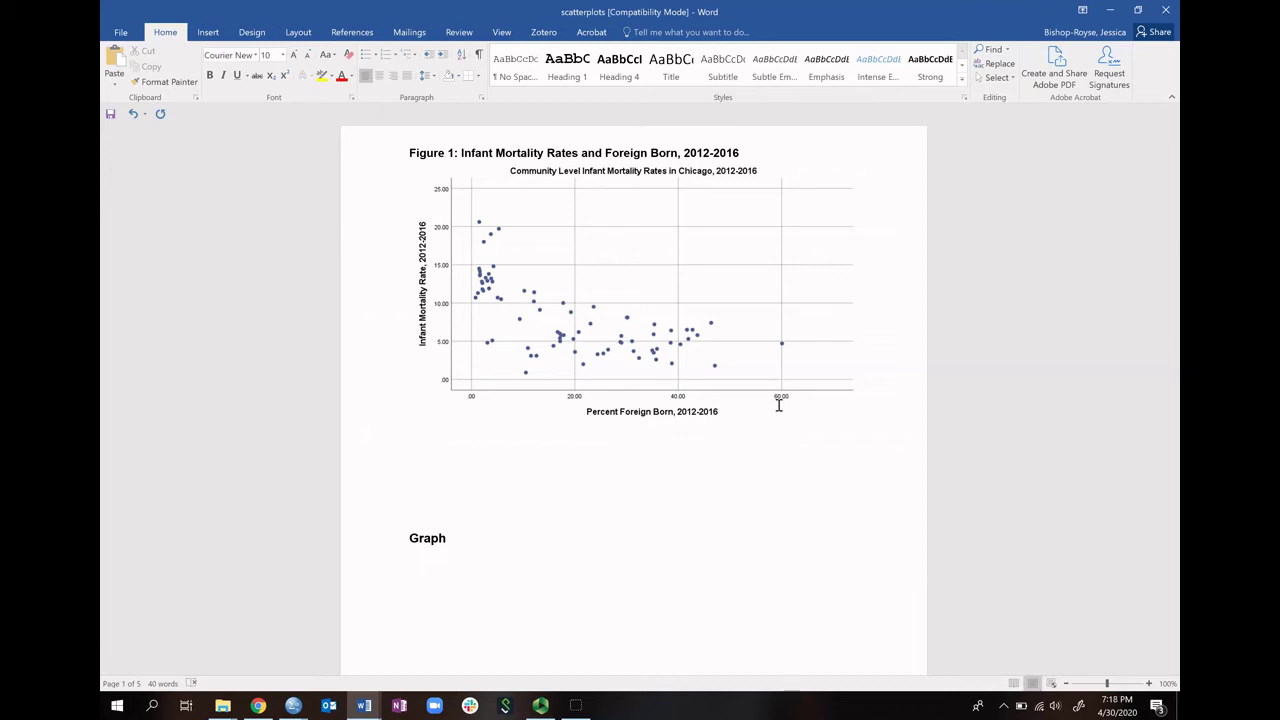
type("Figure")
key("BackSpace")
key("BackSpace")
key("BackSpace")
key("BackSpace")
key("BackSpace")
key("BackSpace")
key("BackSpace")
- In Arial, start a description below the first scatterplot with "Figure 1 above shows the association between community"
left_click(255, 55)
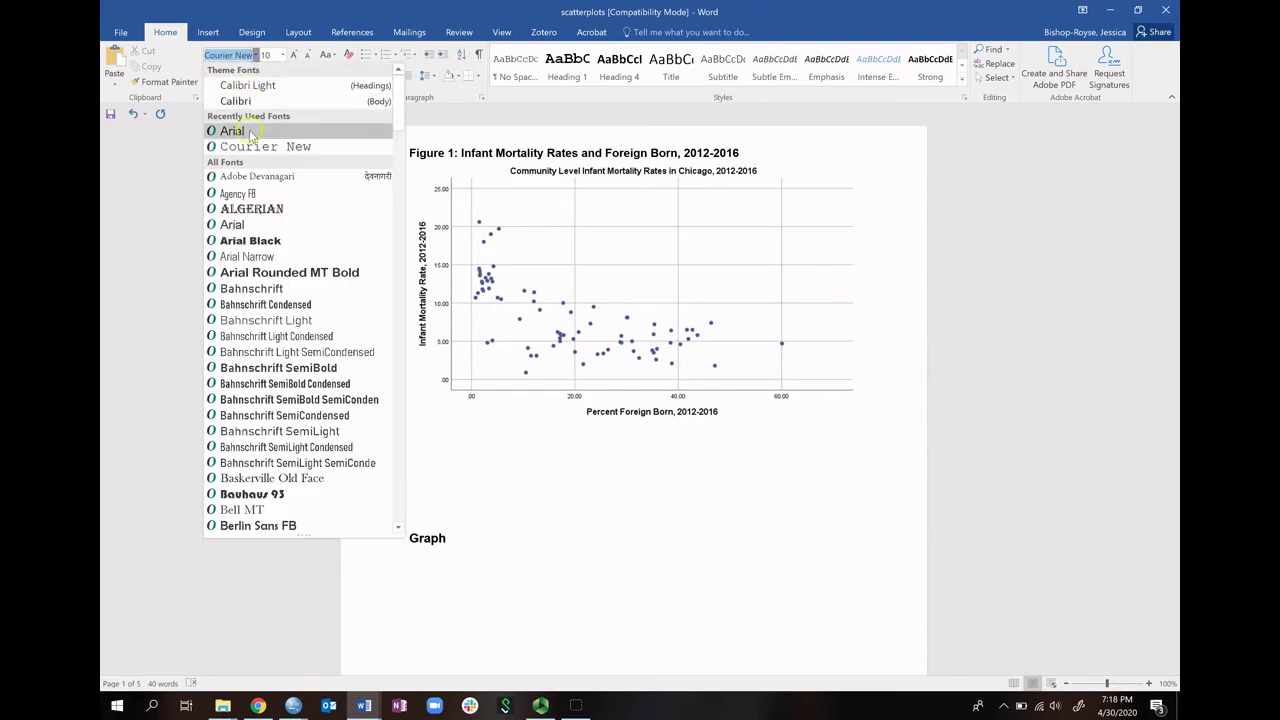
left_click(251, 135)
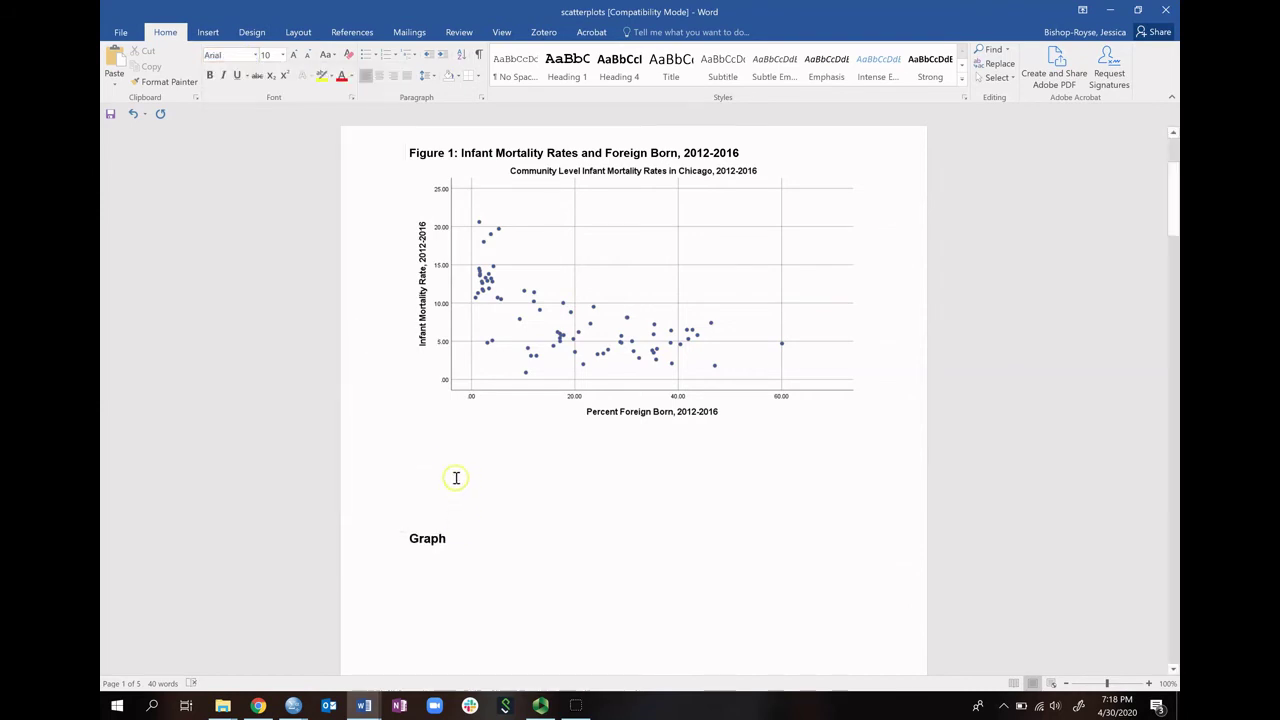
type("Figure ")
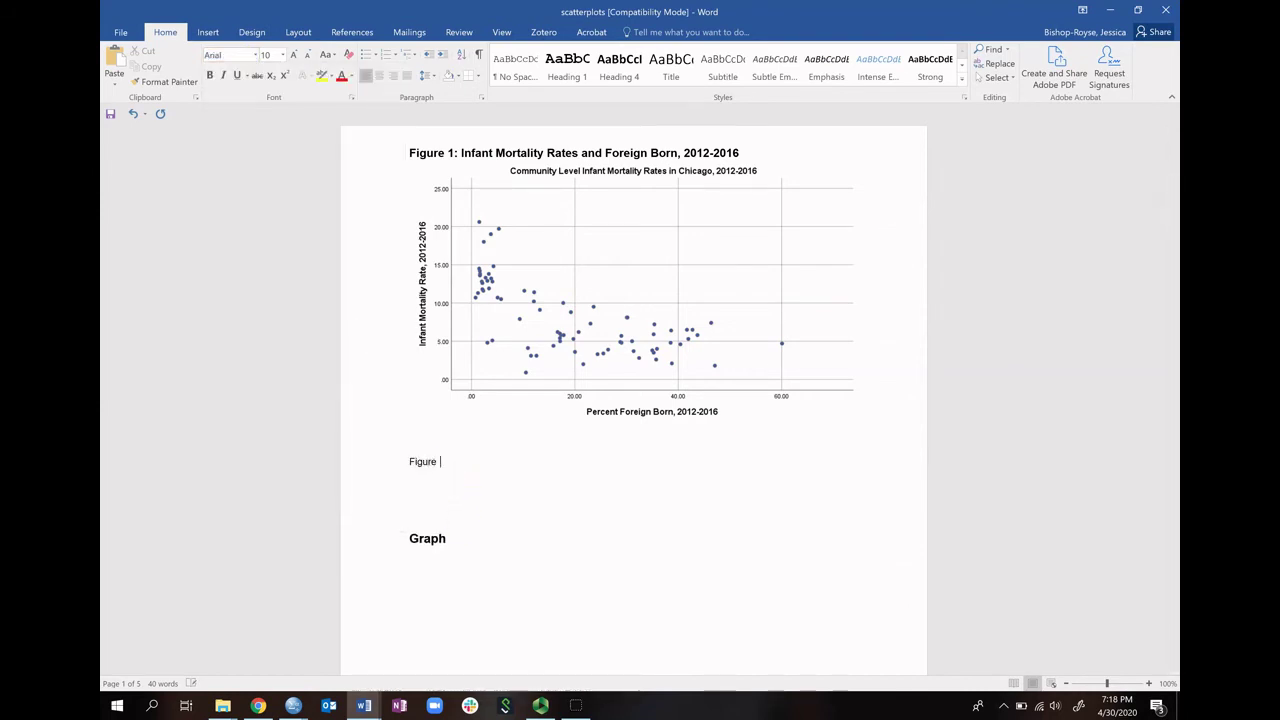
type("1 above shows the assocai")
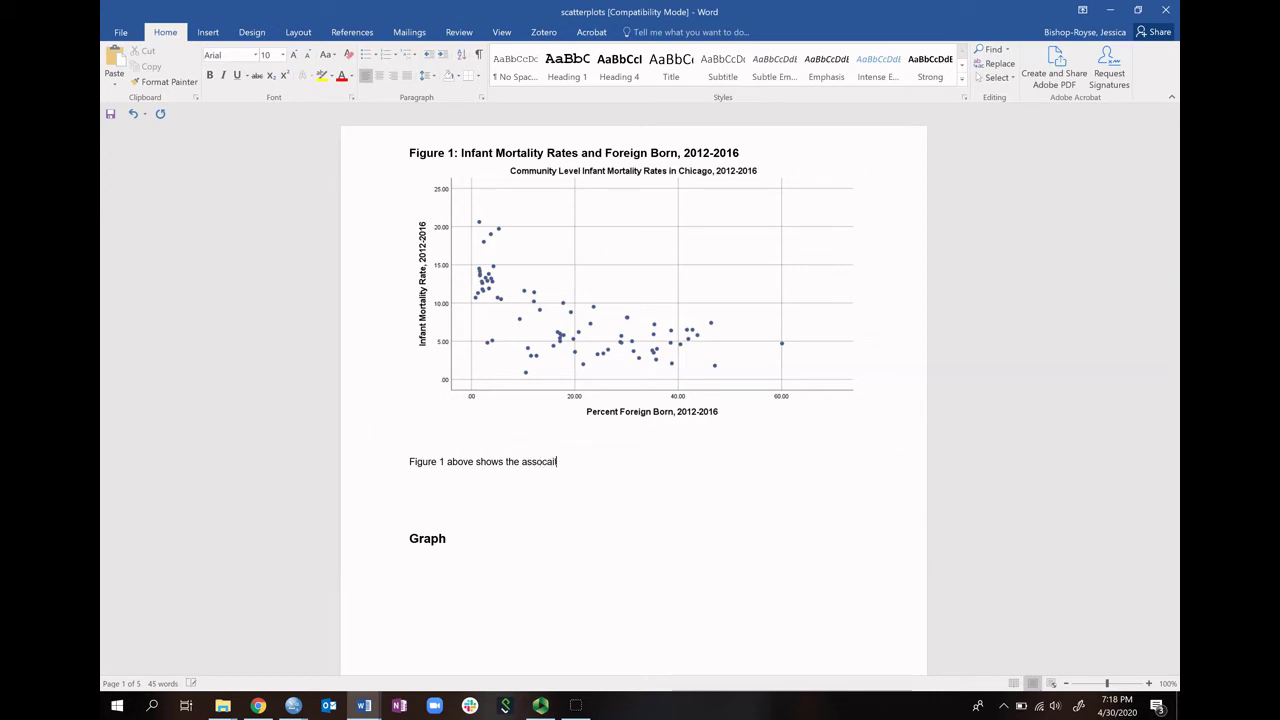
type("tion between community lev")
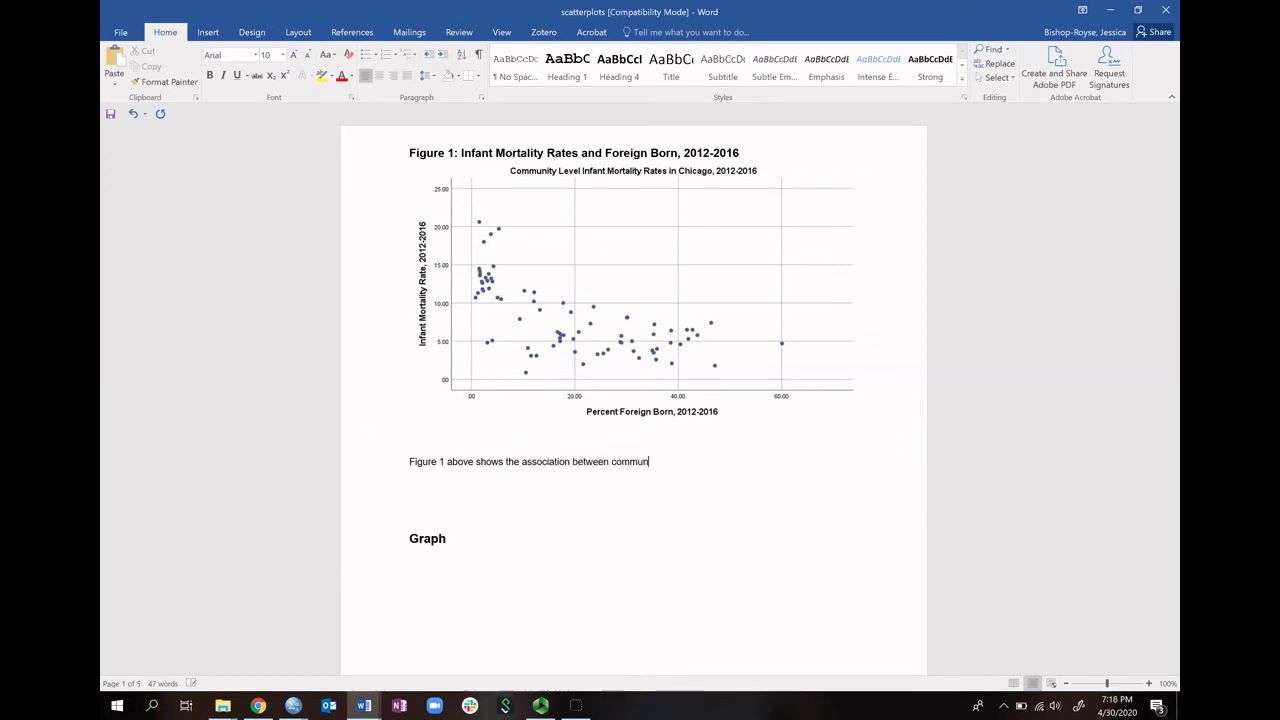
- Complete the description's first sentence with "-level infant mortality rates in Chicago, over the period 2012-2016."
key("BackSpace")
key("BackSpace")
key("BackSpace")
key("BackSpace")
type("-leve l")
type("nfan")
key("BackSpace")
key("BackSpace")
key("BackSpace")
key("BackSpace")
key("BackSpace")
key("BackSpace")
type("l infant mortality ra")
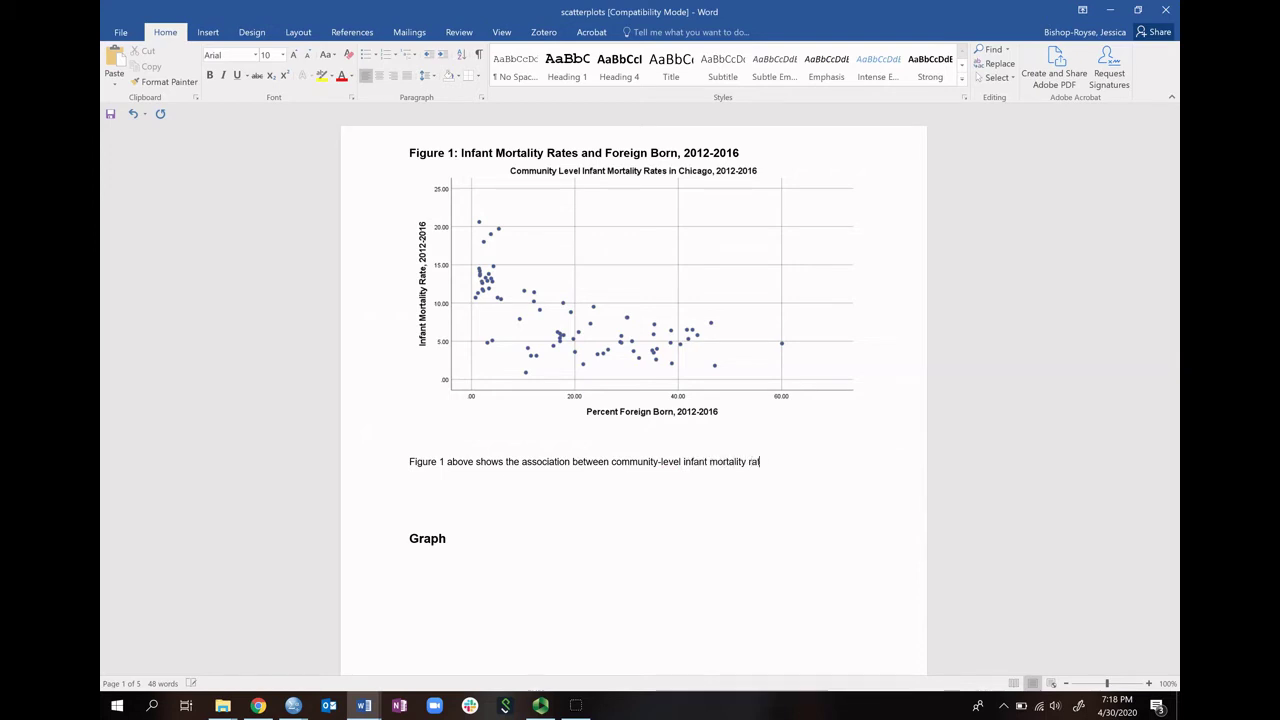
type("tes in Chicago, over the period ")
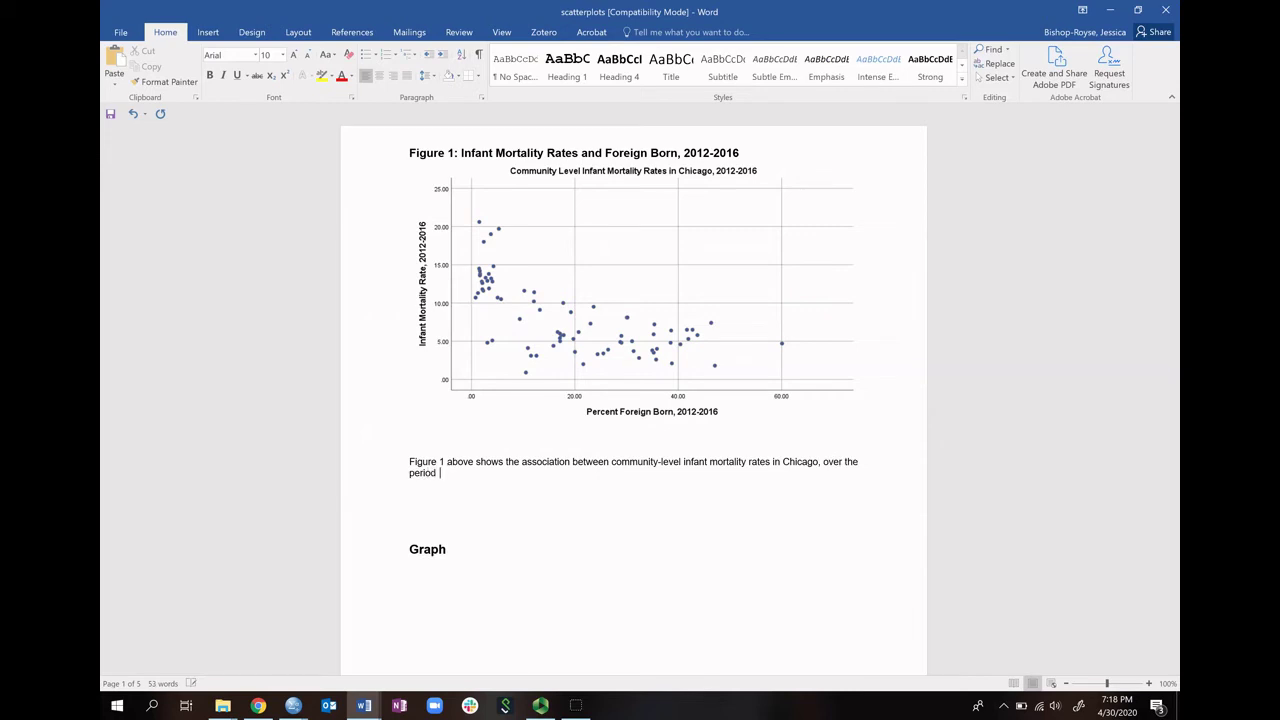
type("2012-2016.")
type("The")
key("BackSpace")
key("BackSpace")
key("BackSpace")
key("BackSpace")
key("BackSpace")
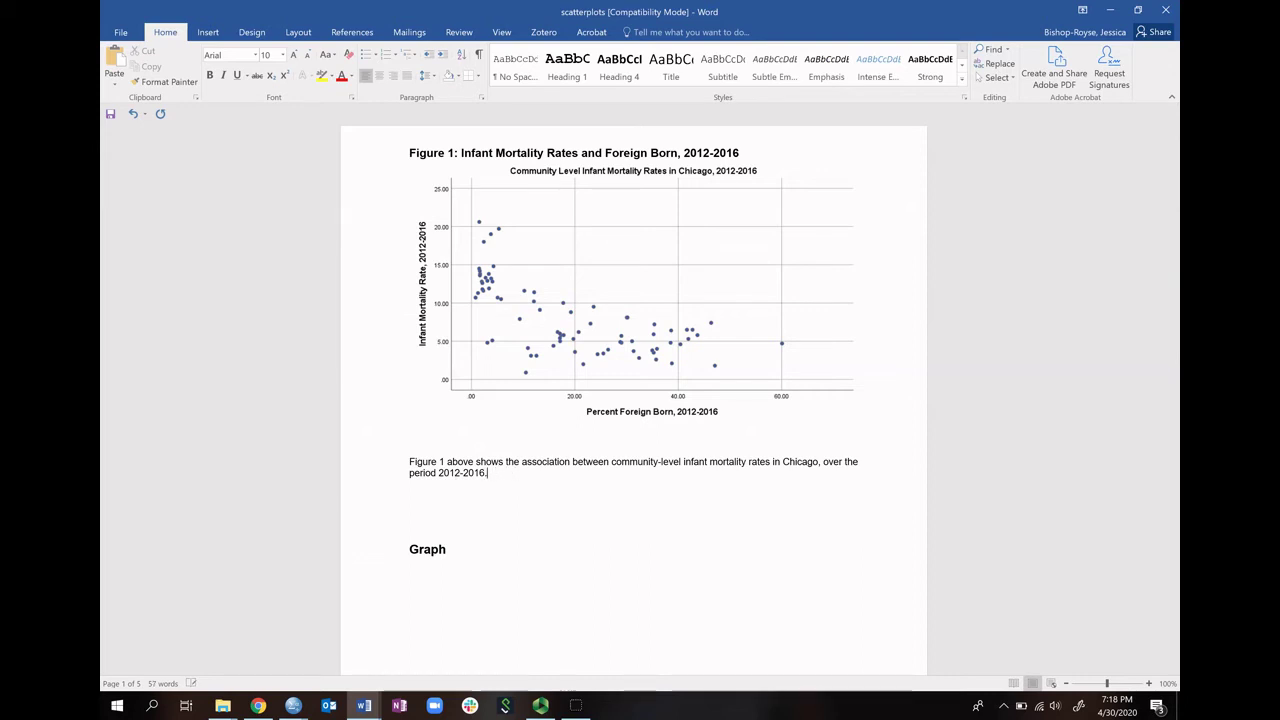
type("The scatterp")
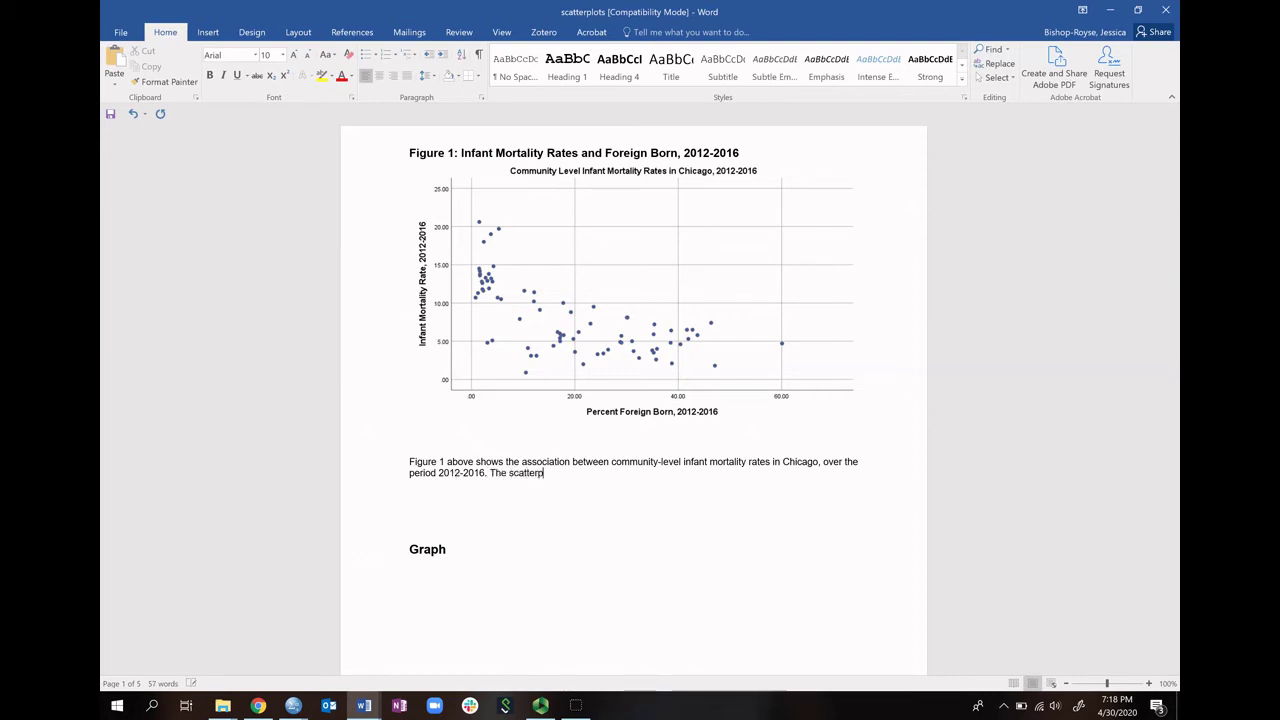
type("lot shows")
key("BackSpace")
key("BackSpace")
key("BackSpace")
key("BackSpace")
key("BackSpace")
key("BackSpace")
key("BackSpace")
key("BackSpace")
key("BackSpace")
key("BackSpace")
key("BackSpace")
key("BackSpace")
key("BackSpace")
key("BackSpace")
key("BackSpace")
key("BackSpace")
key("BackSpace")
- Start the description's second sentence with "These data indicate a negative association"
type("These data in")
key("BackSpace")
key("BackSpace")
type("indicate a p")
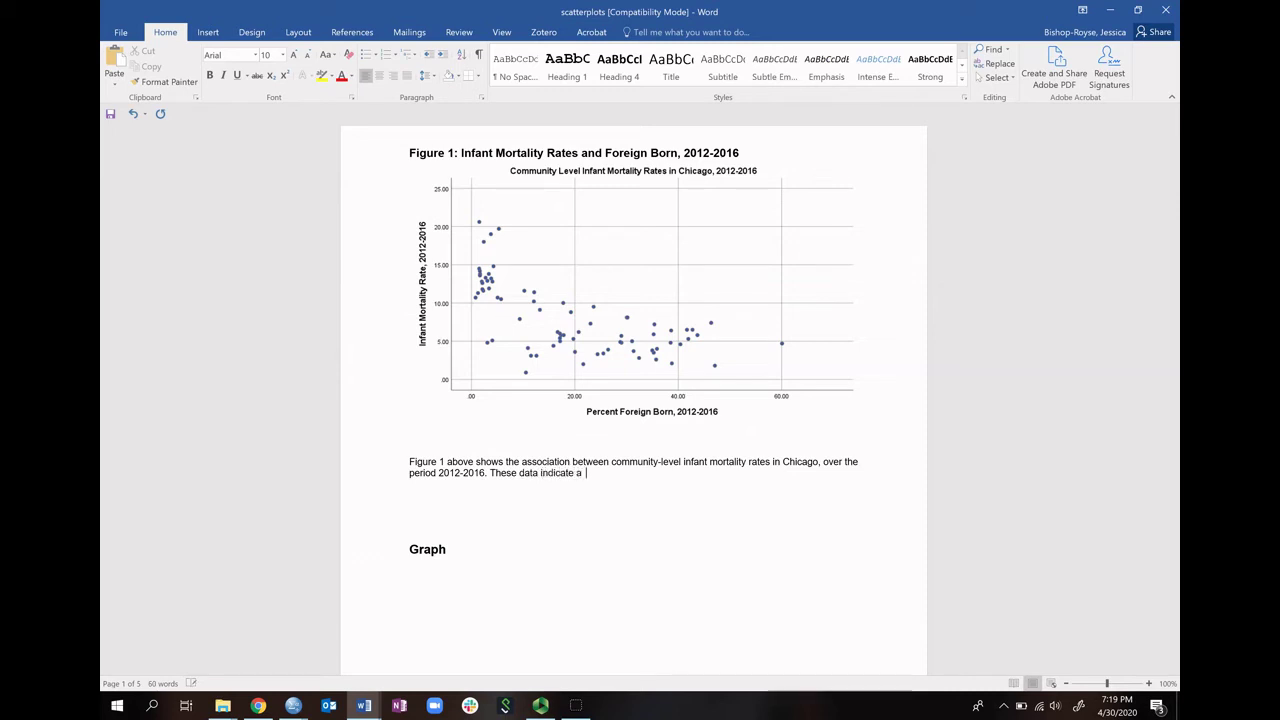
key("BackSpace")
type("negative a")
type("sosciatio")
key("BackSpace")
key("BackSpace")
key("BackSpace")
key("BackSpace")
key("BackSpace")
key("BackSpace")
key("BackSpace")
key("BackSpace")
type("sociation ")
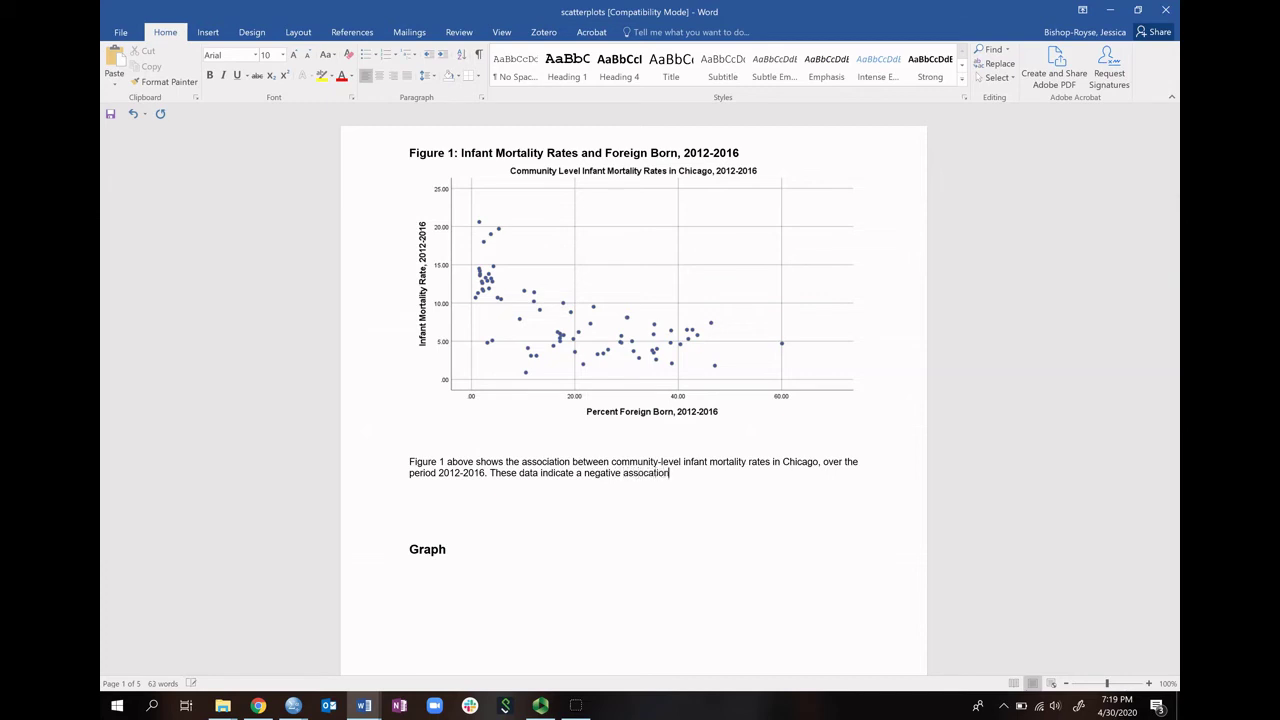
- Continue the second sentence with "between community-level IMRs and proportion of"
type("between community-")
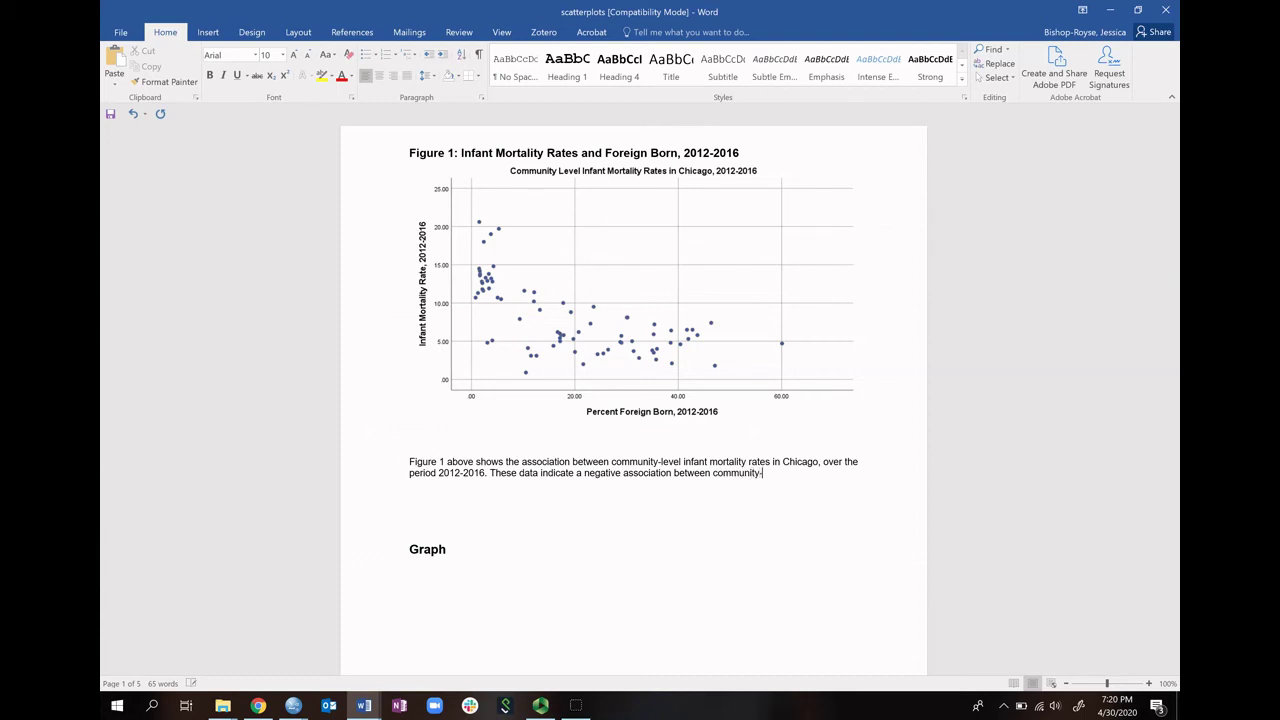
type("level IM")
key("BackSpace")
key("BackSpace")
type("iIMR")
key("BackSpace")
key("BackSpace")
key("BackSpace")
key("BackSpace")
key("BackSpace")
type("IMR")
type("s and ")
type("prop")
type("ortion of ")
type("r")
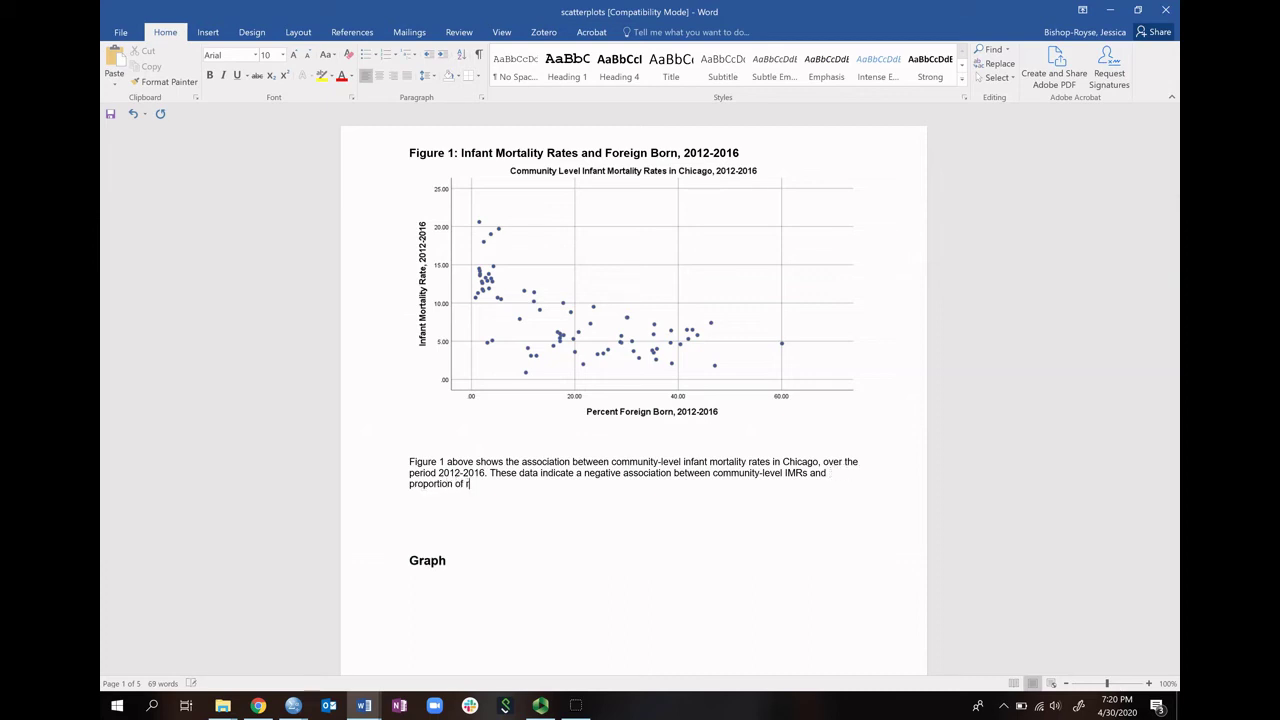
type("esidents ")
type("who are for")
key("BackSpace")
key("BackSpace")
key("BackSpace")
key("BackSpace")
key("BackSpace")
key("BackSpace")
key("BackSpace")
key("BackSpace")
key("BackSpace")
key("BackSpace")
key("BackSpace")
key("BackSpace")
key("BackSpace")
key("BackSpace")
key("BackSpace")
key("BackSpace")
key("BackSpace")
key("BackSpace")
key("BackSpace")
key("BackSpace")
- End the second sentence with "foreign born residents." and add "(IMRs)" after "infant mortality rates" in the first sentence
type("foreign born residents.")
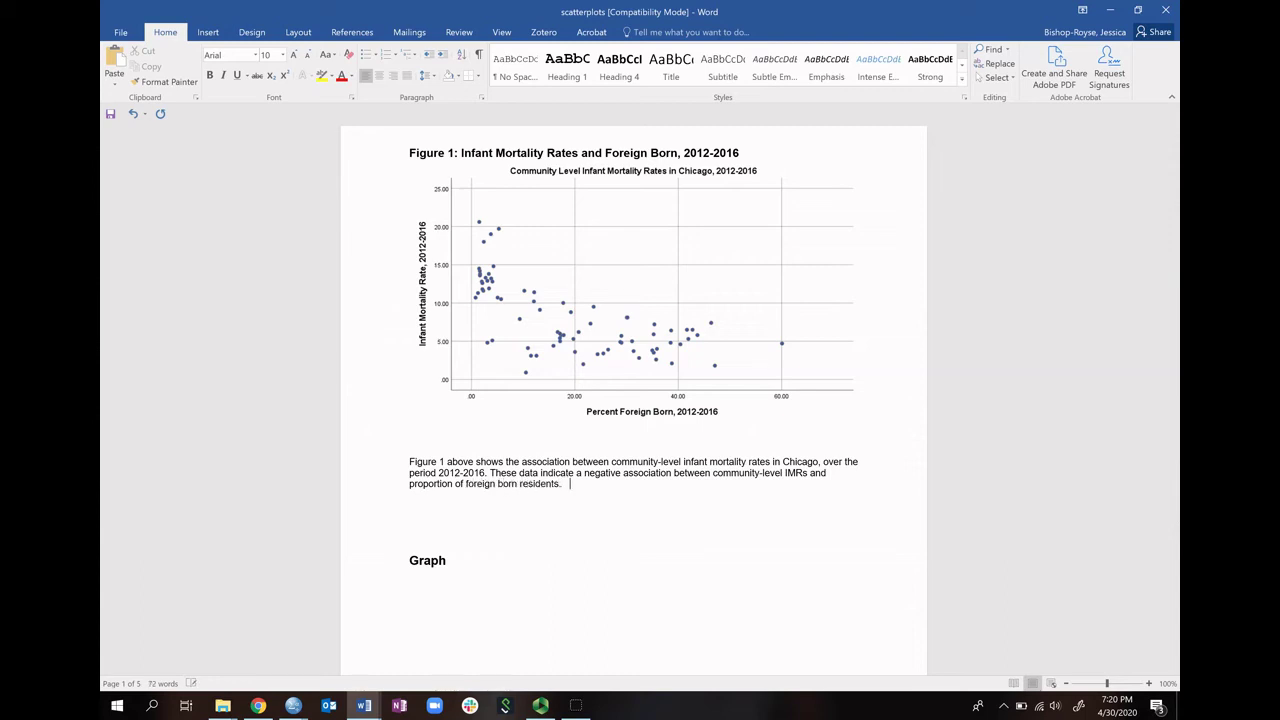
right_click(772, 464)
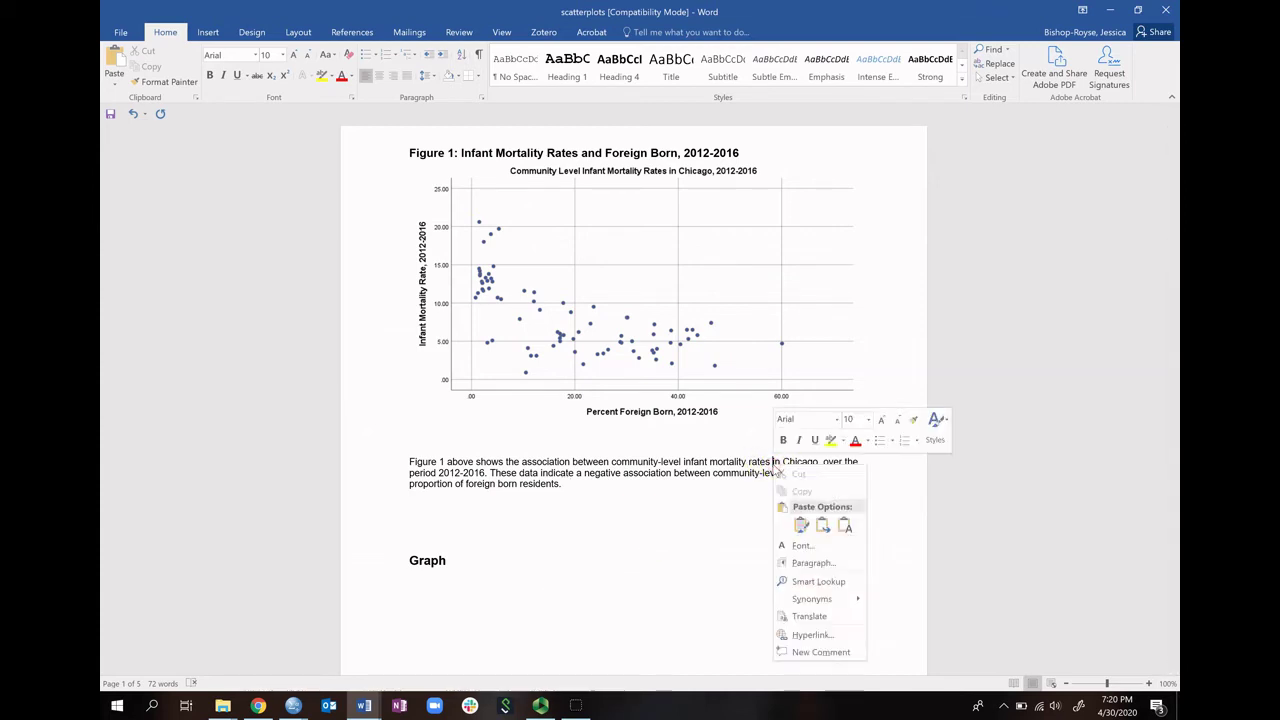
key("Escape")
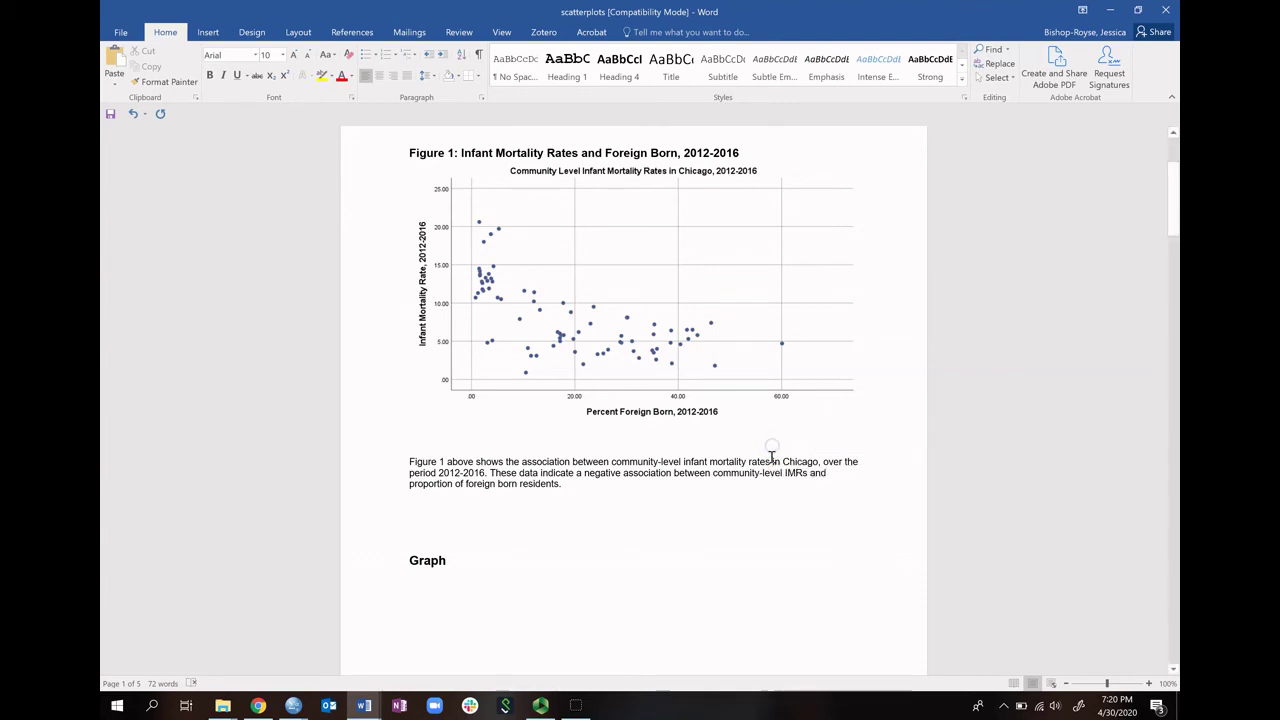
type("(IMRs)")
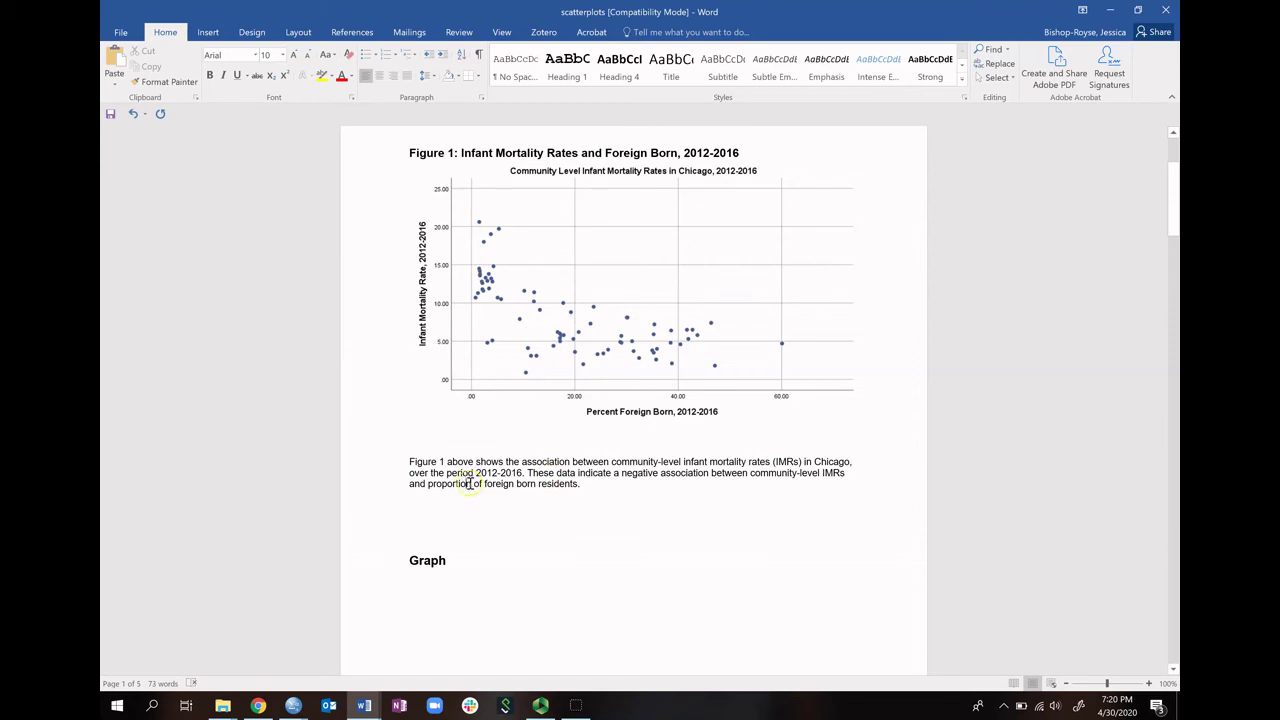
- Replace the word "proportion" with "percentage" in the description's second sentence
key("BackSpace")
key("BackSpace")
key("BackSpace")
key("BackSpace")
key("BackSpace")
key("BackSpace")
key("BackSpace")
key("BackSpace")
key("BackSpace")
key("BackSpace")
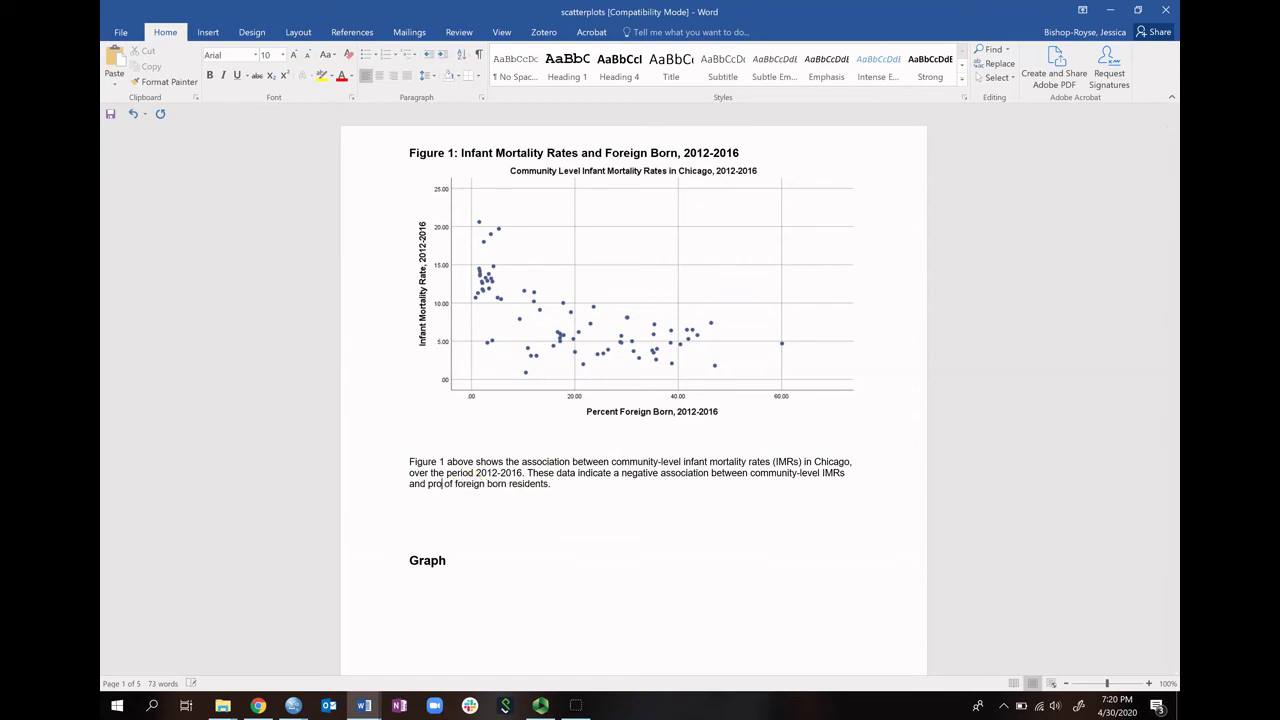
type("percentage")
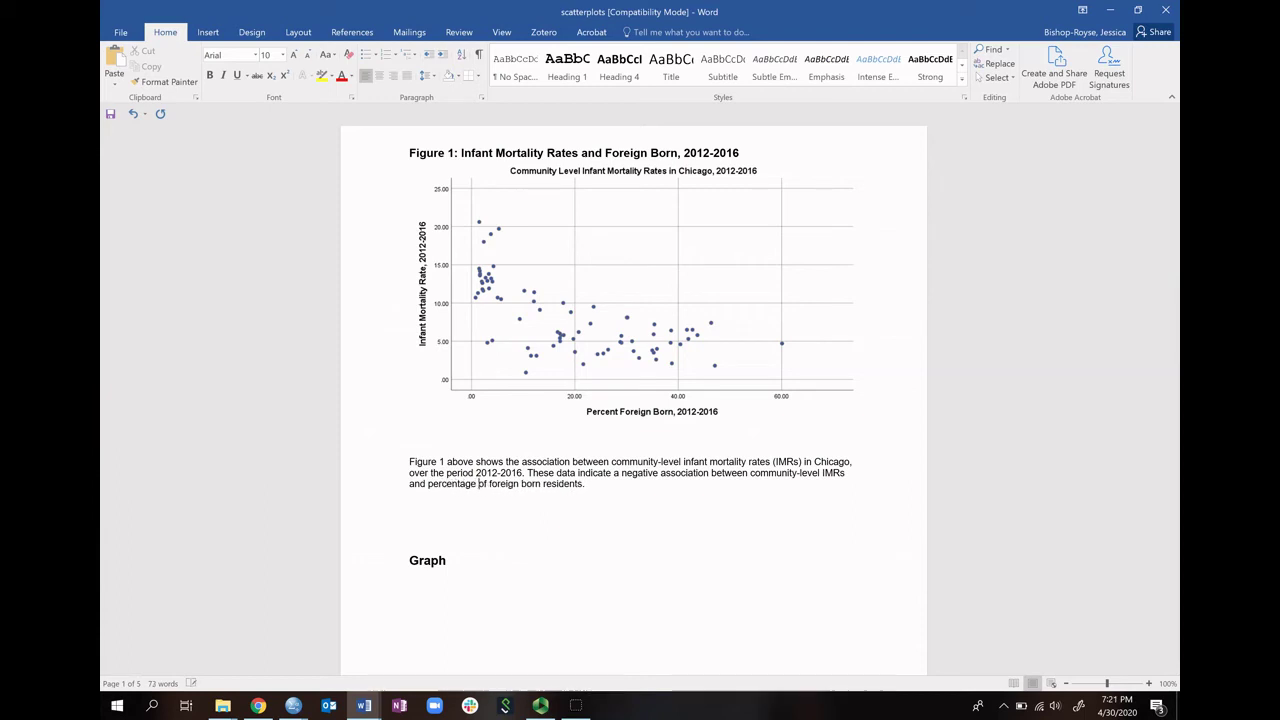
- Begin the description's third sentence with "Community areas with the fewest foreign born residents"
left_click(585, 483)
key("BackSpace")
type("Community areas")
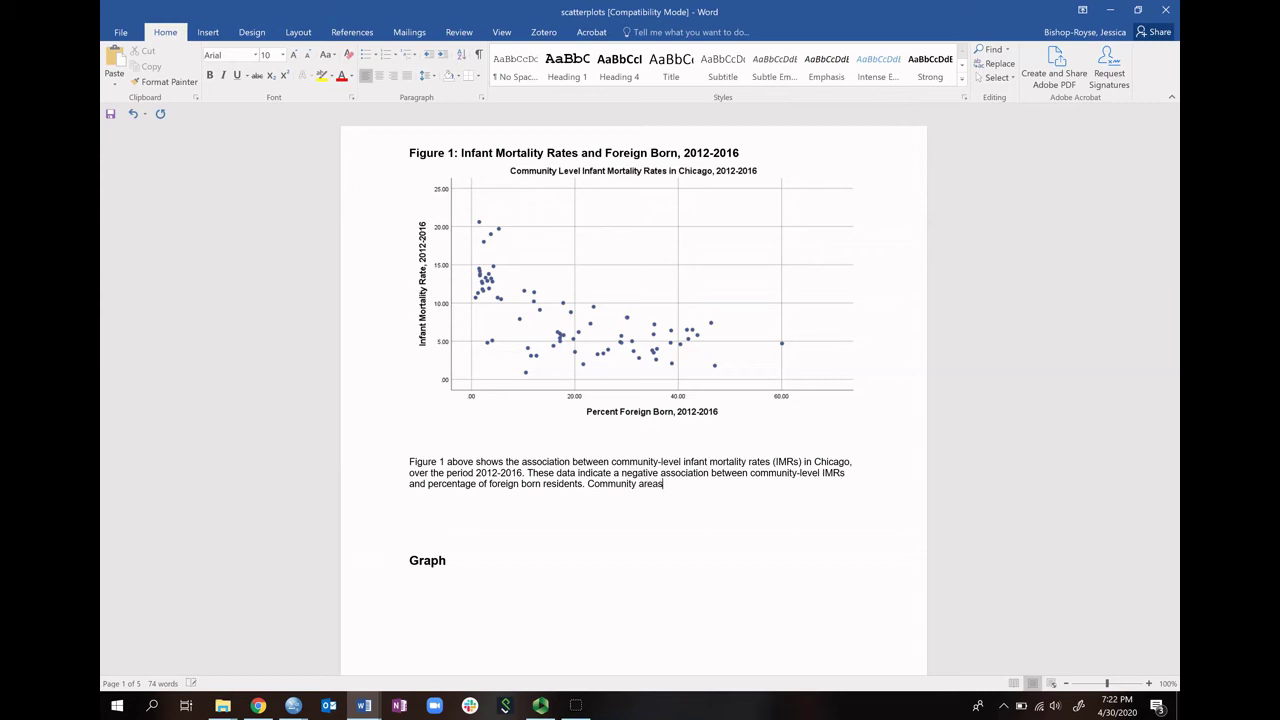
type(" with the lowest Ievels of")
key("BackSpace")
key("BackSpace")
key("BackSpace")
key("BackSpace")
key("BackSpace")
key("BackSpace")
key("BackSpace")
key("BackSpace")
key("BackSpace")
key("BackSpace")
key("BackSpace")
key("BackSpace")
key("BackSpace")
key("BackSpace")
key("BackSpace")
key("BackSpace")
key("BackSpace")
type("fewe")
type("st fore")
type("ign born resi")
type("dents ")
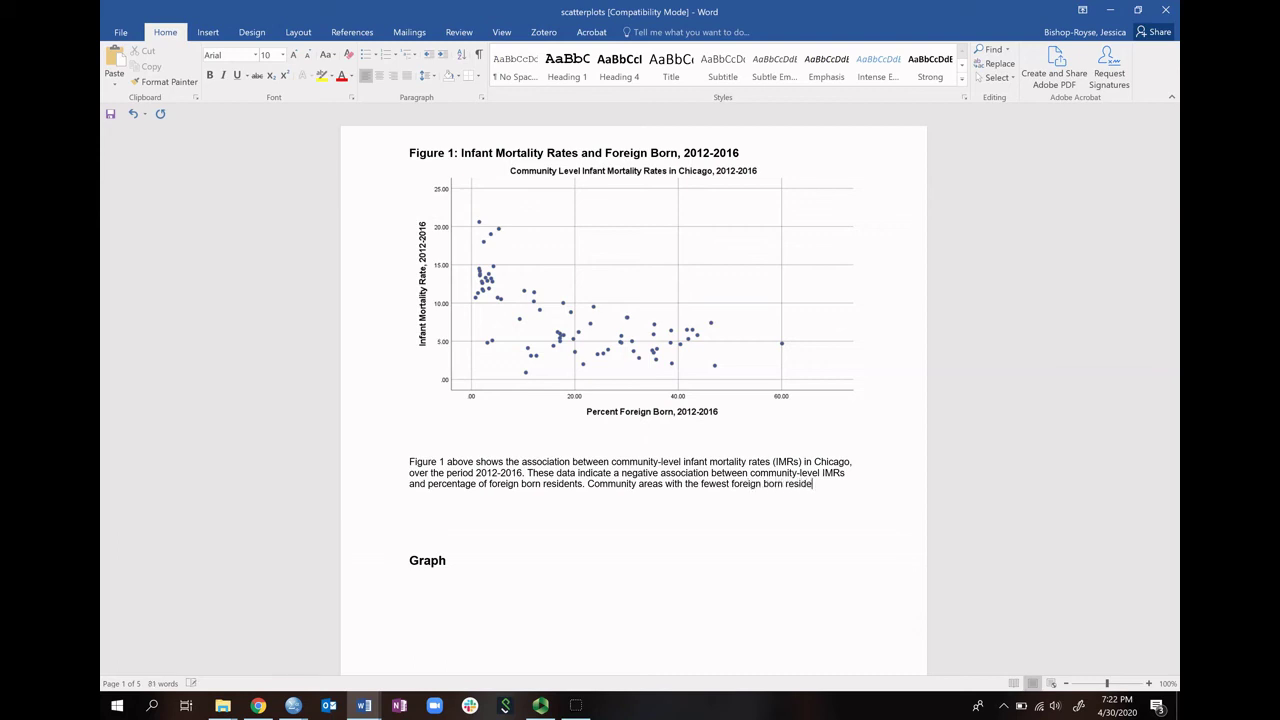
- Finish the third sentence with "have IMRs that are among the highest in Chicago."
type("have IMRS")
key("BackSpace")
type("s that ")
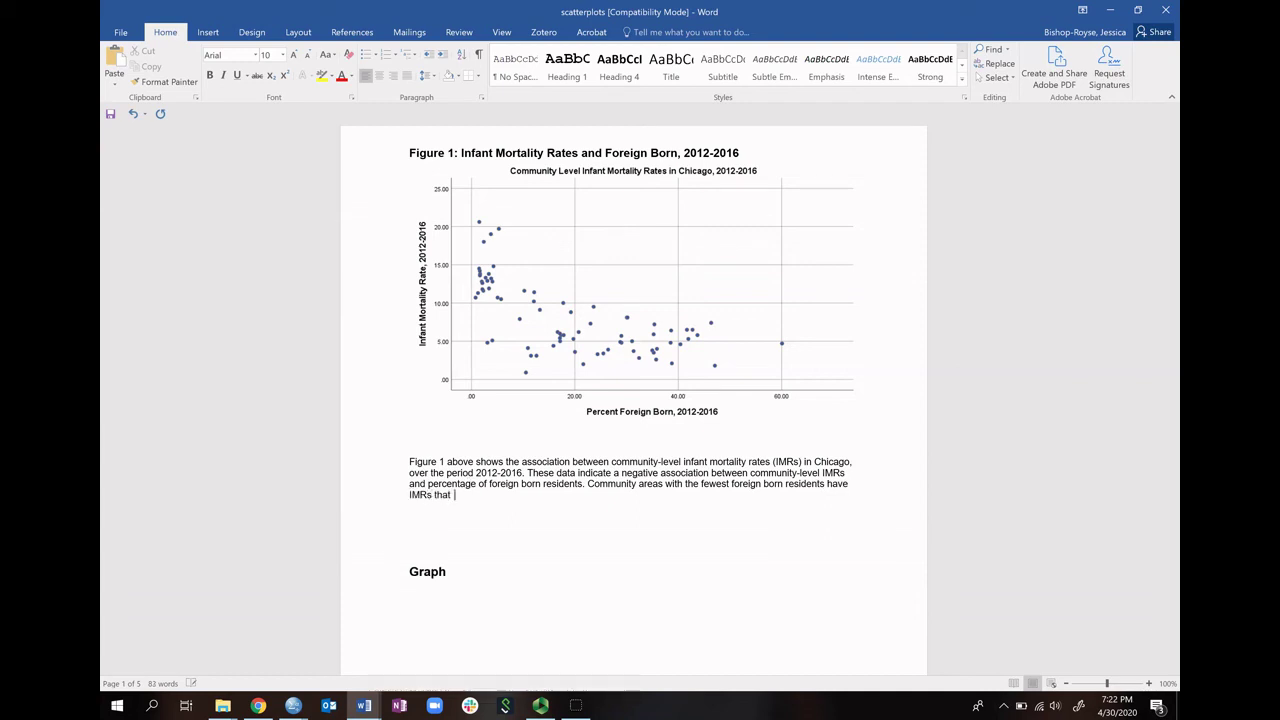
type("t")
key("BackSpace")
type("are among the highest in Chicago.")
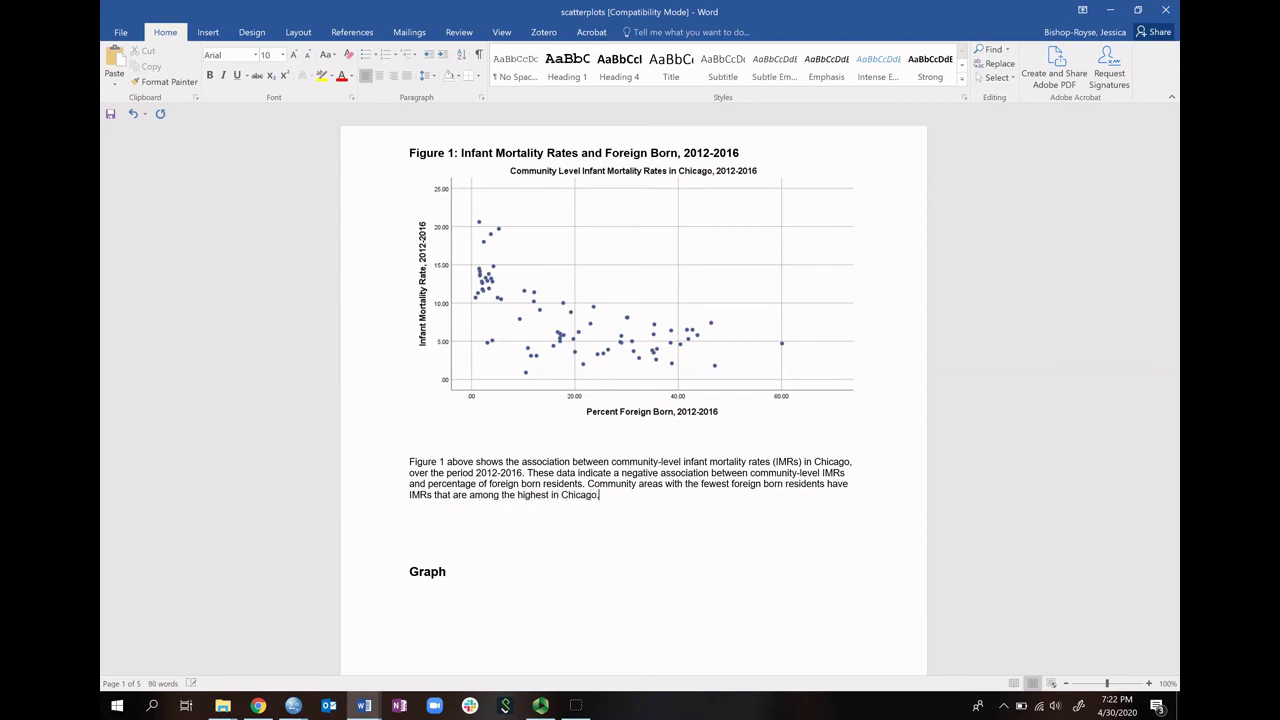
key("BackSpace")
type("; co")
type("nversely")
key("BackSpace")
key("BackSpace")
key("BackSpace")
key("BackSpace")
key("BackSpace")
key("BackSpace")
key("BackSpace")
key("BackSpace")
key("BackSpace")
key("BackSpace")
key("BackSpace")
key("BackSpace")
- Start the description's fourth sentence with "Conversely, community areas with the largest foreign born populations"
type(". Conversely, community areas with the gr")
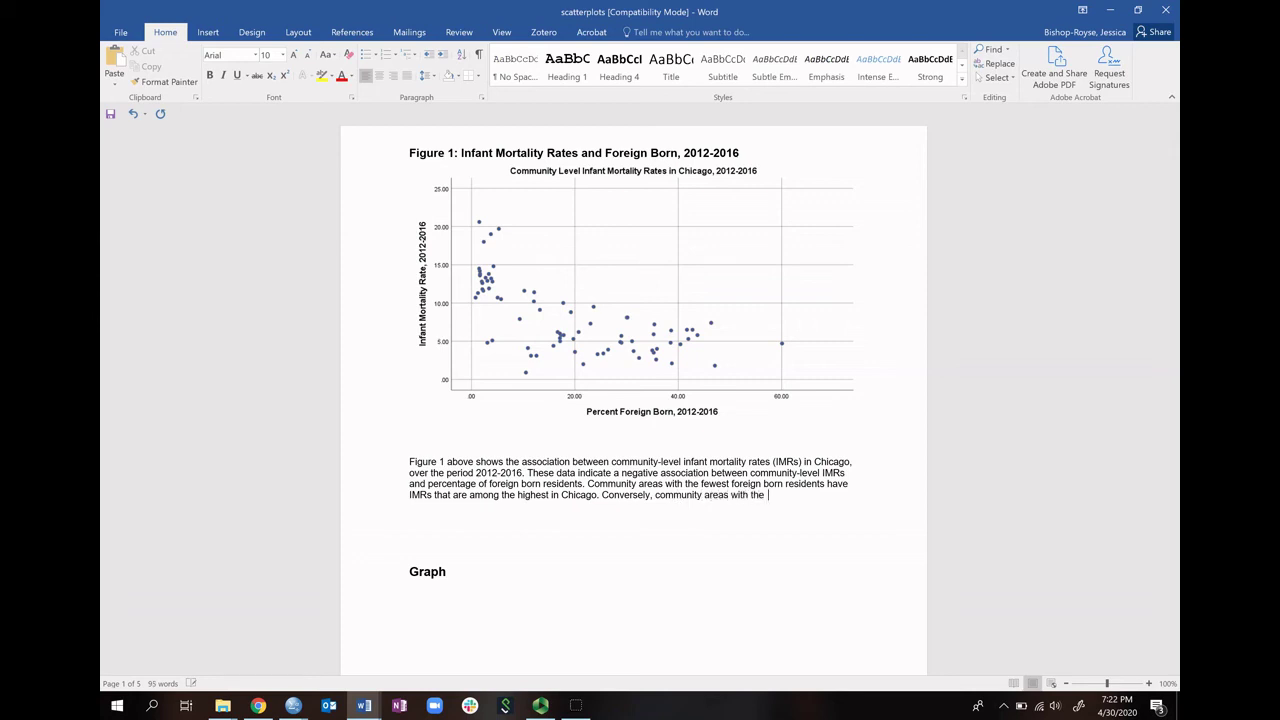
key("BackSpace")
key("BackSpace")
type("largest foreig")
type("n born popu")
type("lations ")
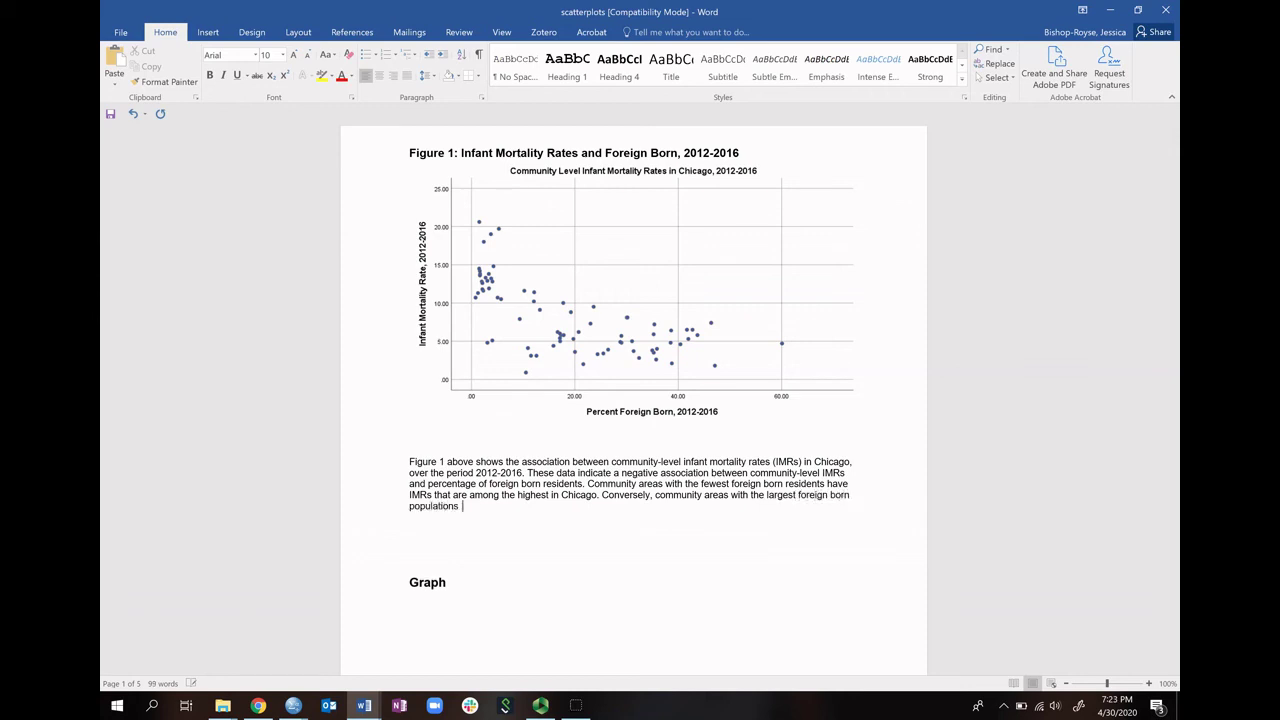
- End the fourth sentence with "have relatively low IMRs."
type("have ")
type("some")
key("BackSpace")
key("BackSpace")
key("BackSpace")
type("relatively low IMRs")
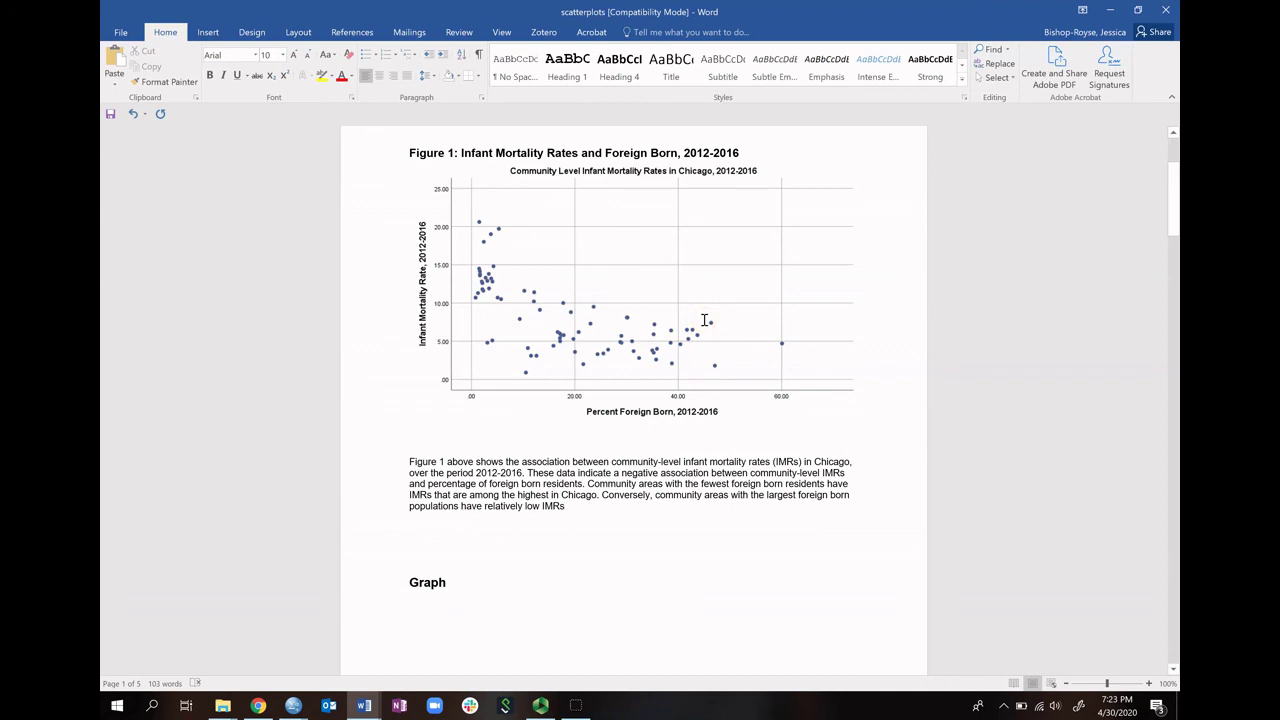
type(".")
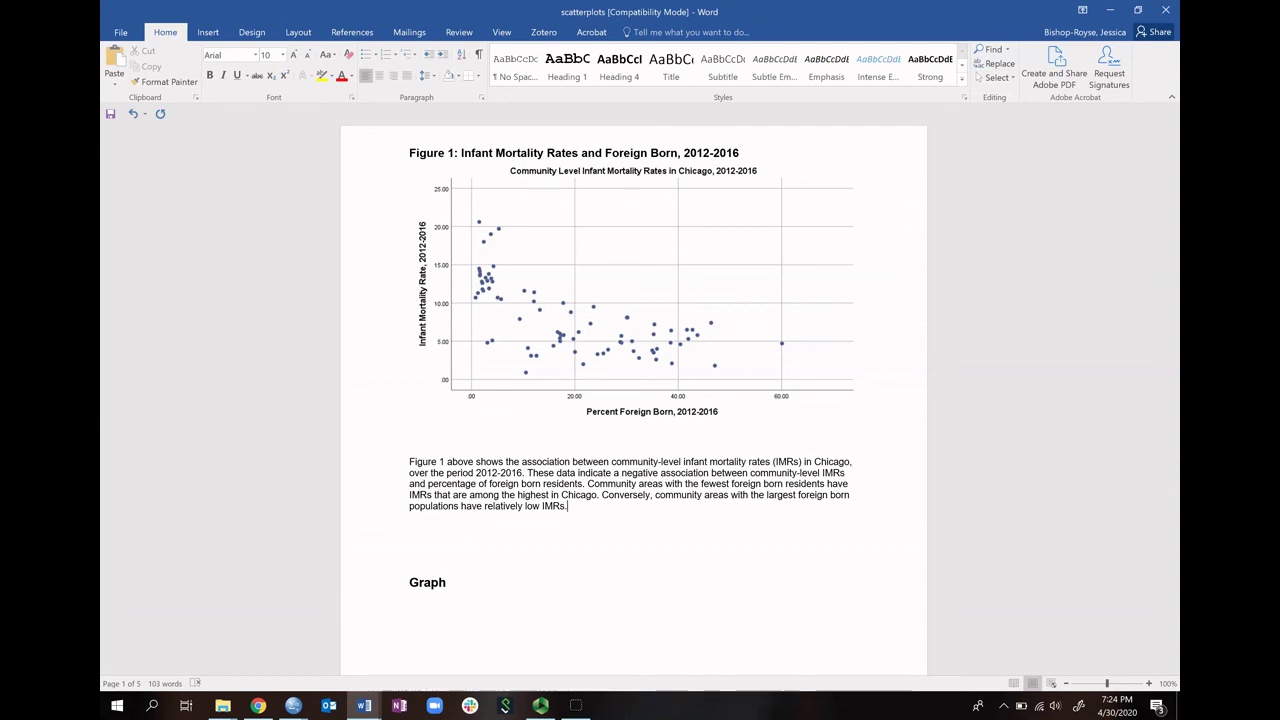
- Remove the blank lines between the Figure 1 scatterplot and its description paragraph
left_click(410, 433)
key("Delete")
key("Delete")
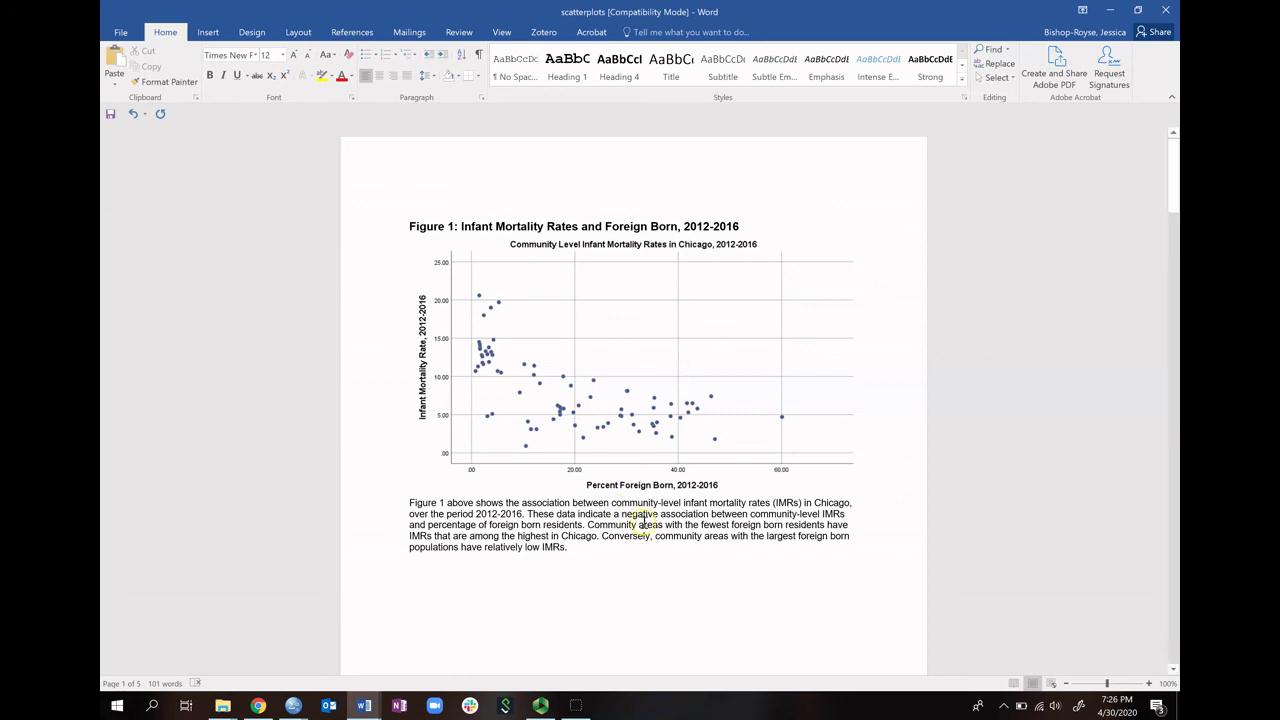
left_click(845, 476)
left_click(557, 697)
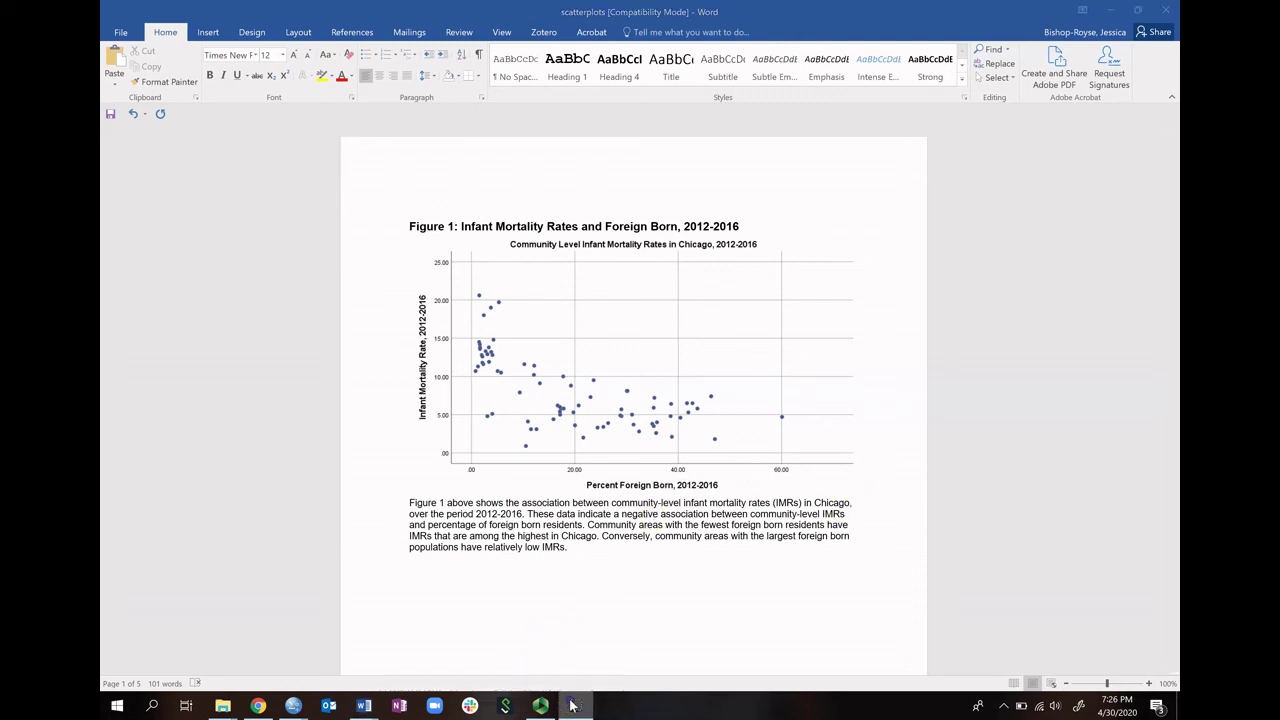